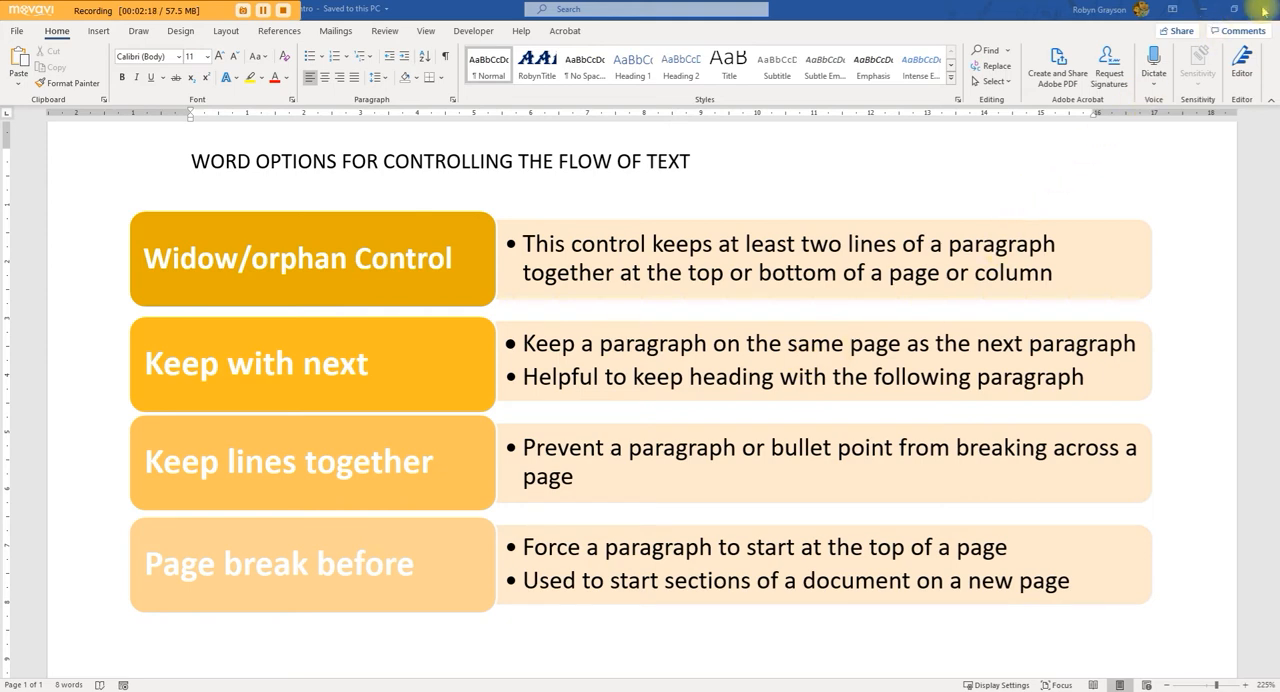
Step: Minimise the intro document and look through the page breaks document, examining its headings, paragraphs and chart across the pages
{"action": "left_click", "coordinate": [1200, 14]}
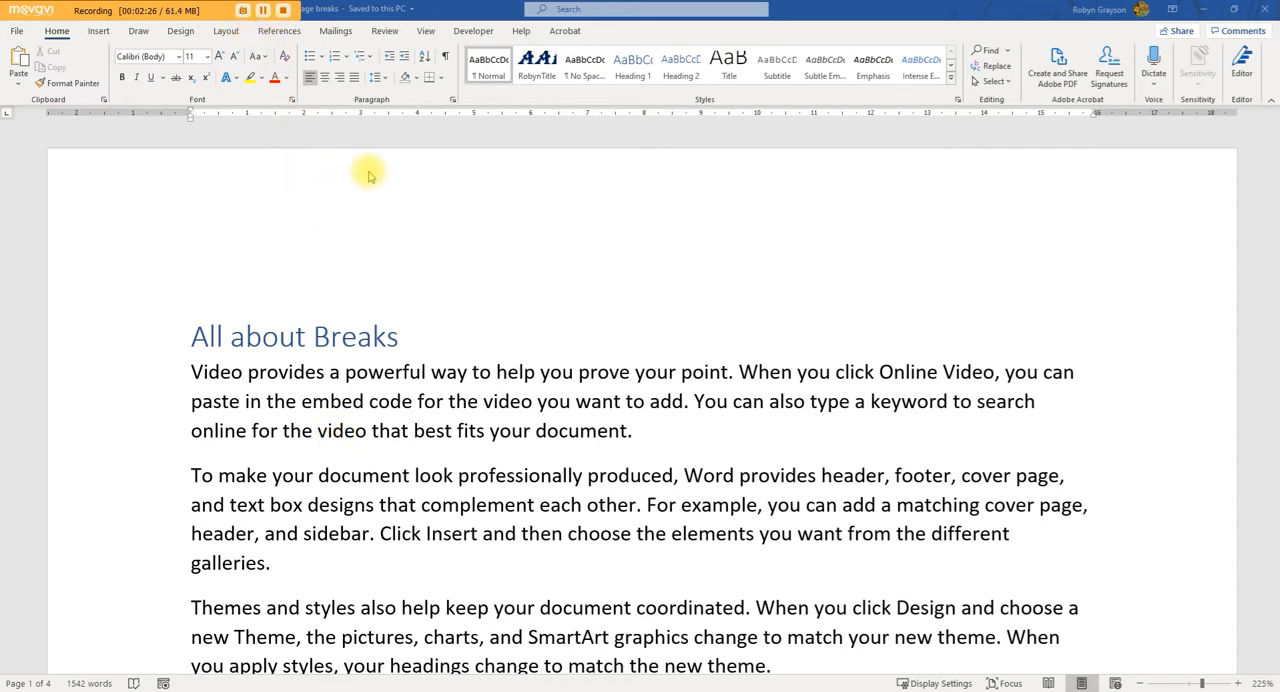
{"action": "scroll", "coordinate": [715, 390], "scroll_direction": "down", "scroll_amount": 6}
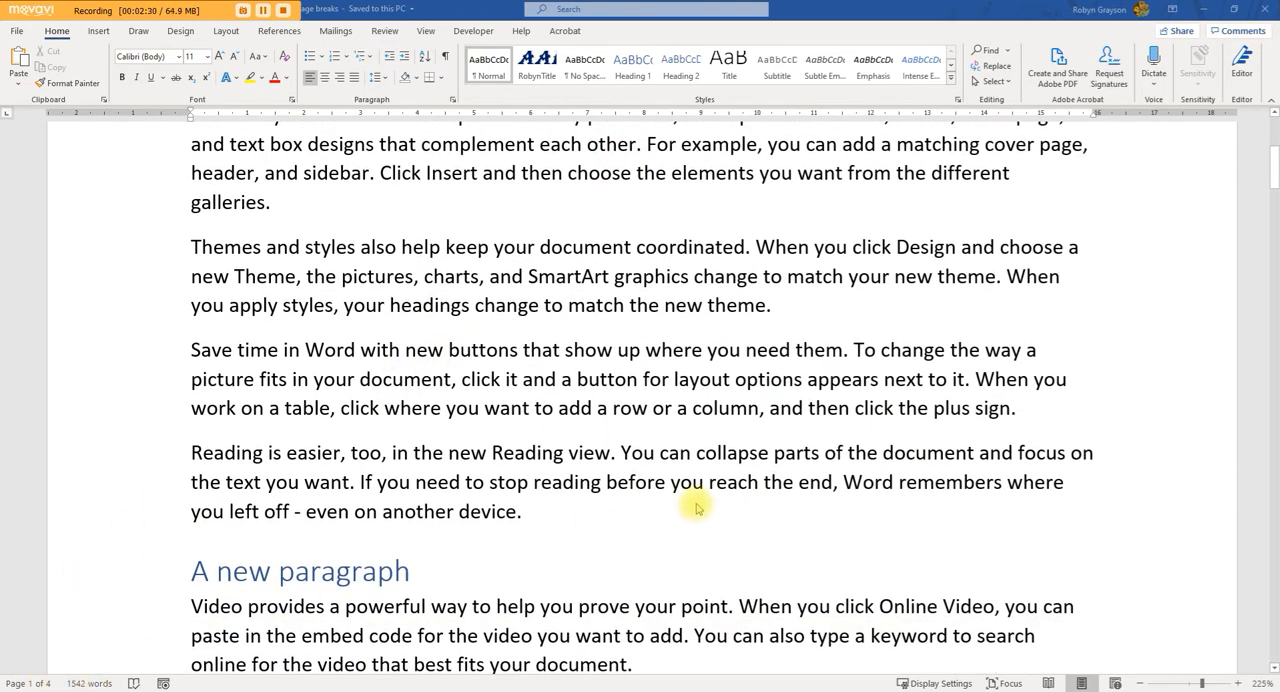
{"action": "scroll", "coordinate": [838, 393], "scroll_direction": "down", "scroll_amount": 8}
{"action": "scroll", "coordinate": [840, 393], "scroll_direction": "down", "scroll_amount": 20}
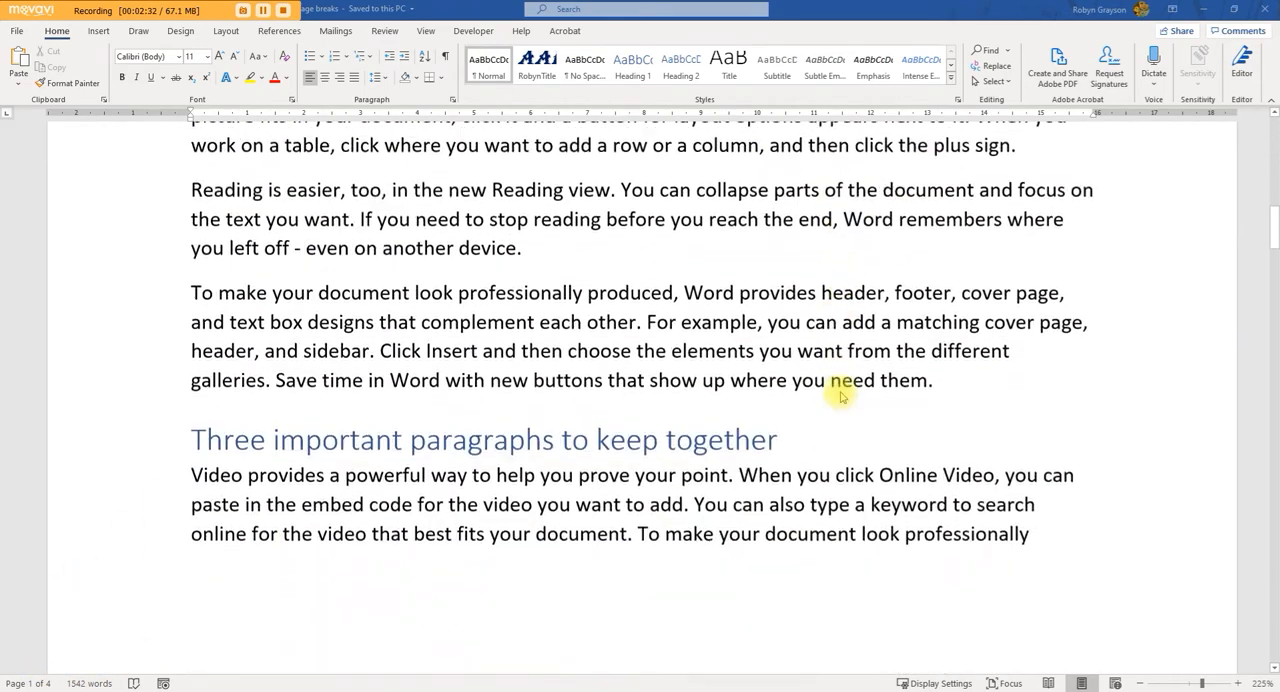
{"action": "scroll", "coordinate": [838, 396], "scroll_direction": "down", "scroll_amount": 20}
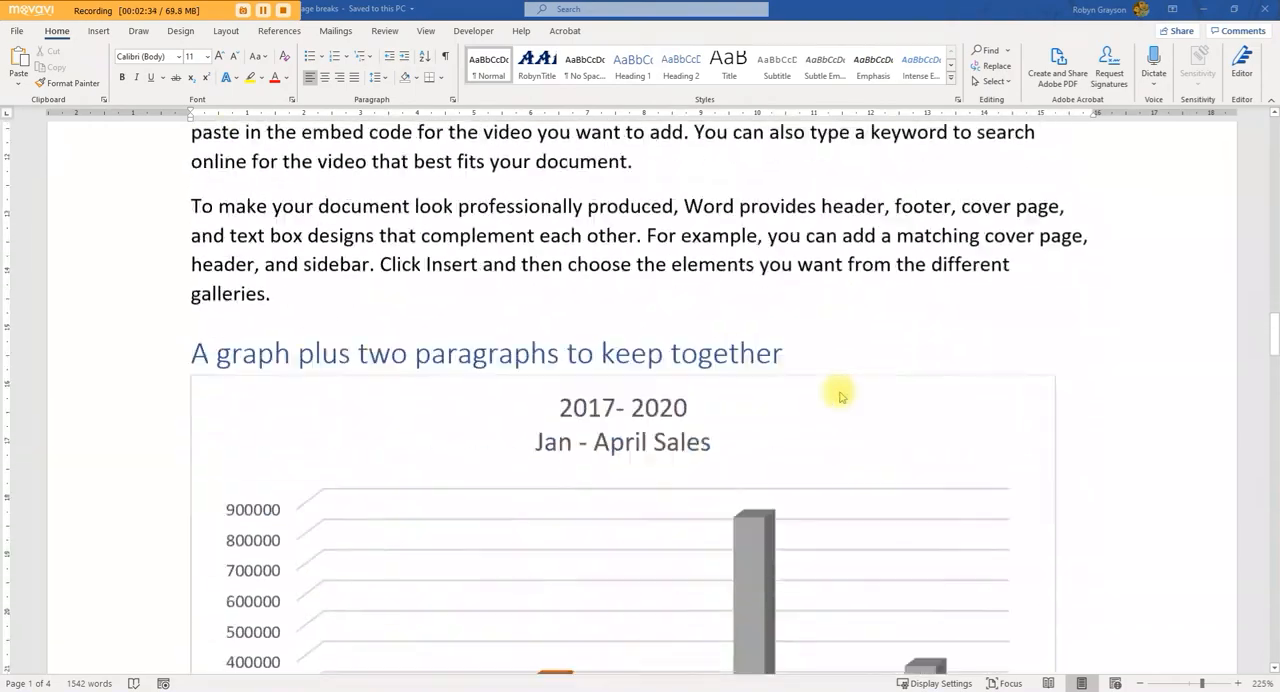
{"action": "scroll", "coordinate": [838, 404], "scroll_direction": "down", "scroll_amount": 20}
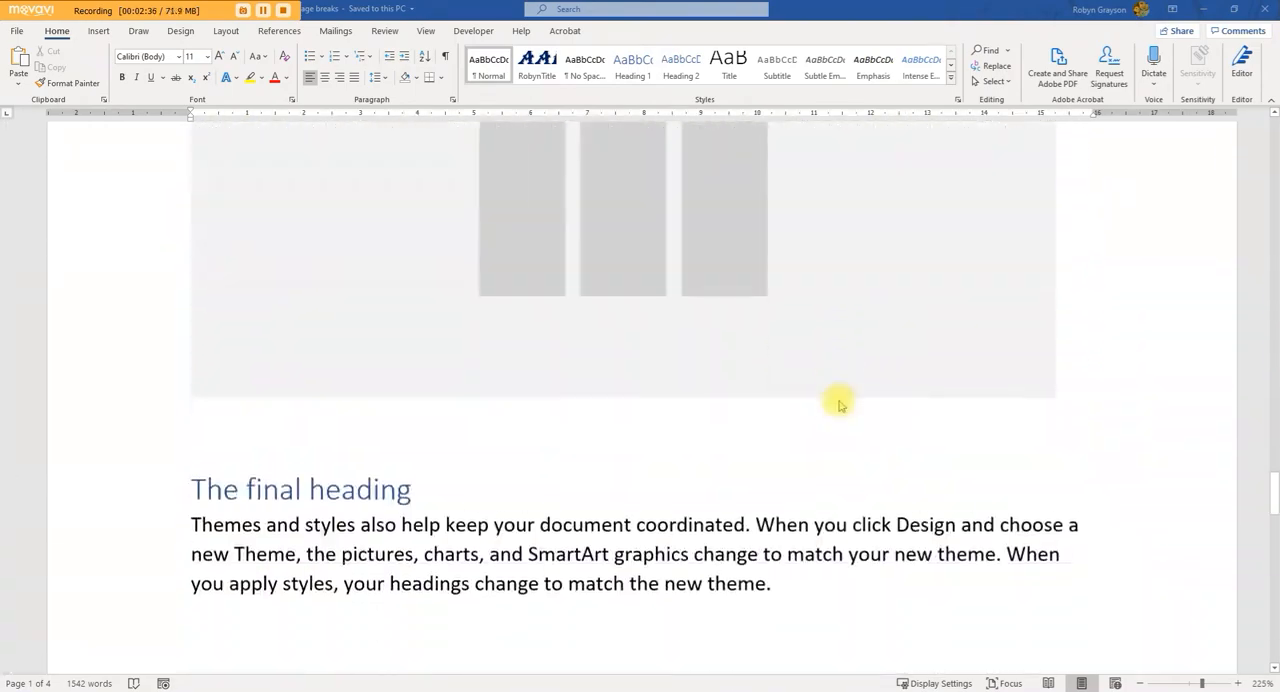
{"action": "scroll", "coordinate": [840, 405], "scroll_direction": "up", "scroll_amount": 20}
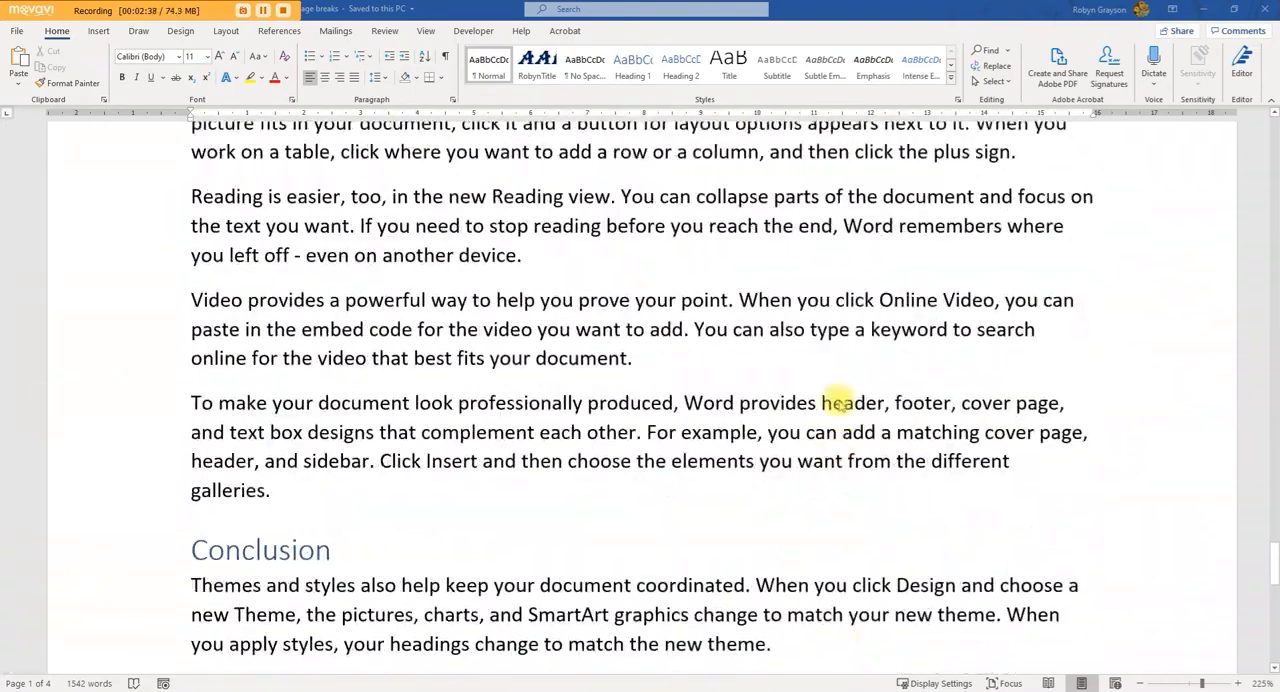
{"action": "scroll", "coordinate": [667, 362], "scroll_direction": "up", "scroll_amount": 20}
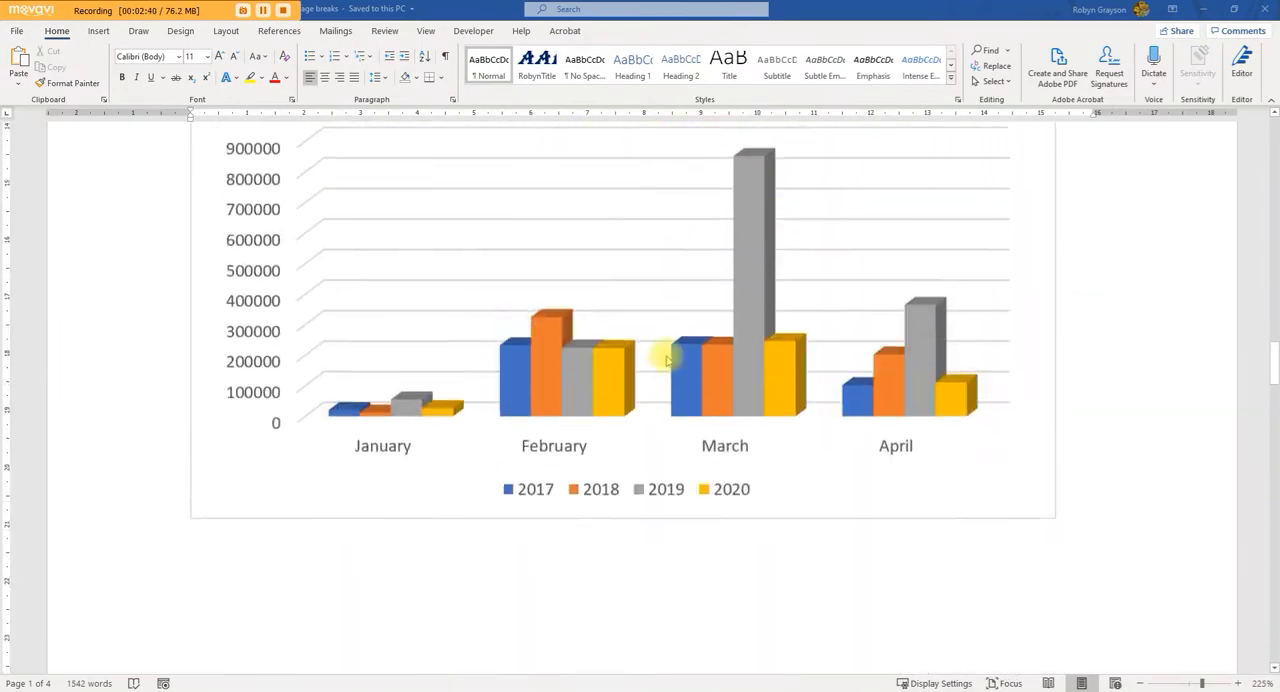
{"action": "scroll", "coordinate": [667, 362], "scroll_direction": "up", "scroll_amount": 10}
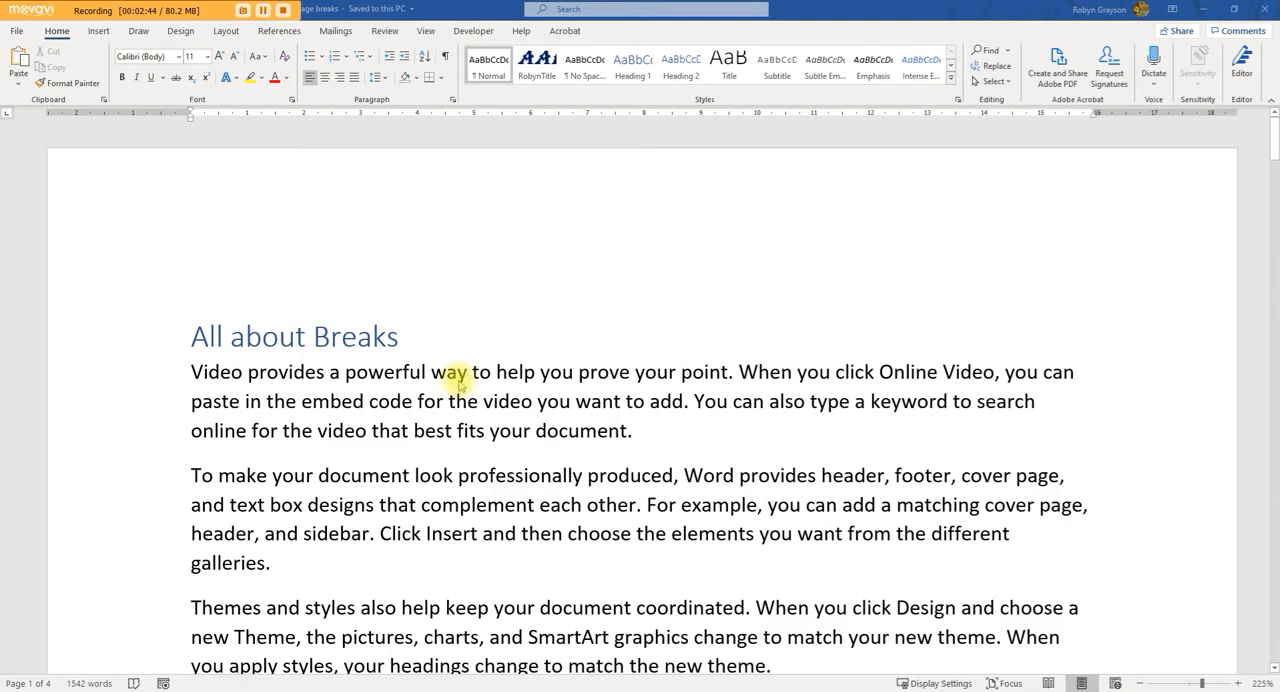
Step: Examine the Indents and Spacing and the Line and Page Breaks settings of the paragraph split between pages 1 and 2
{"action": "scroll", "coordinate": [489, 378], "scroll_direction": "down", "scroll_amount": 1}
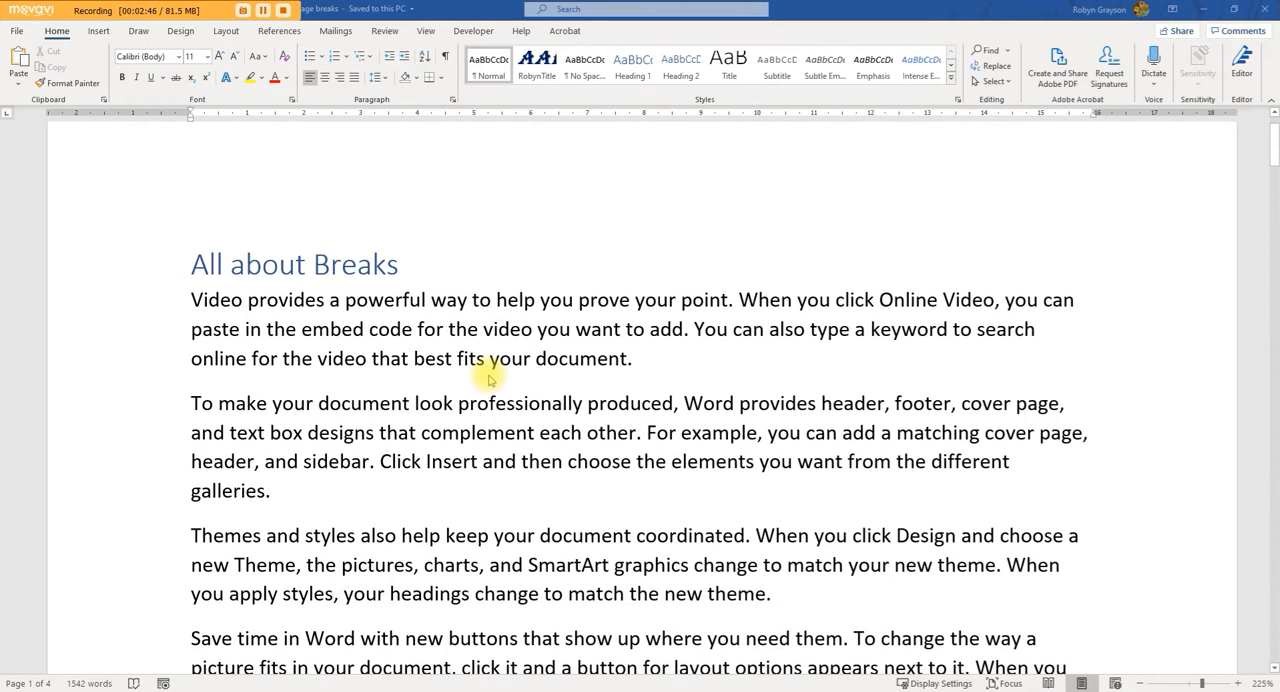
{"action": "scroll", "coordinate": [489, 378], "scroll_direction": "down", "scroll_amount": 3}
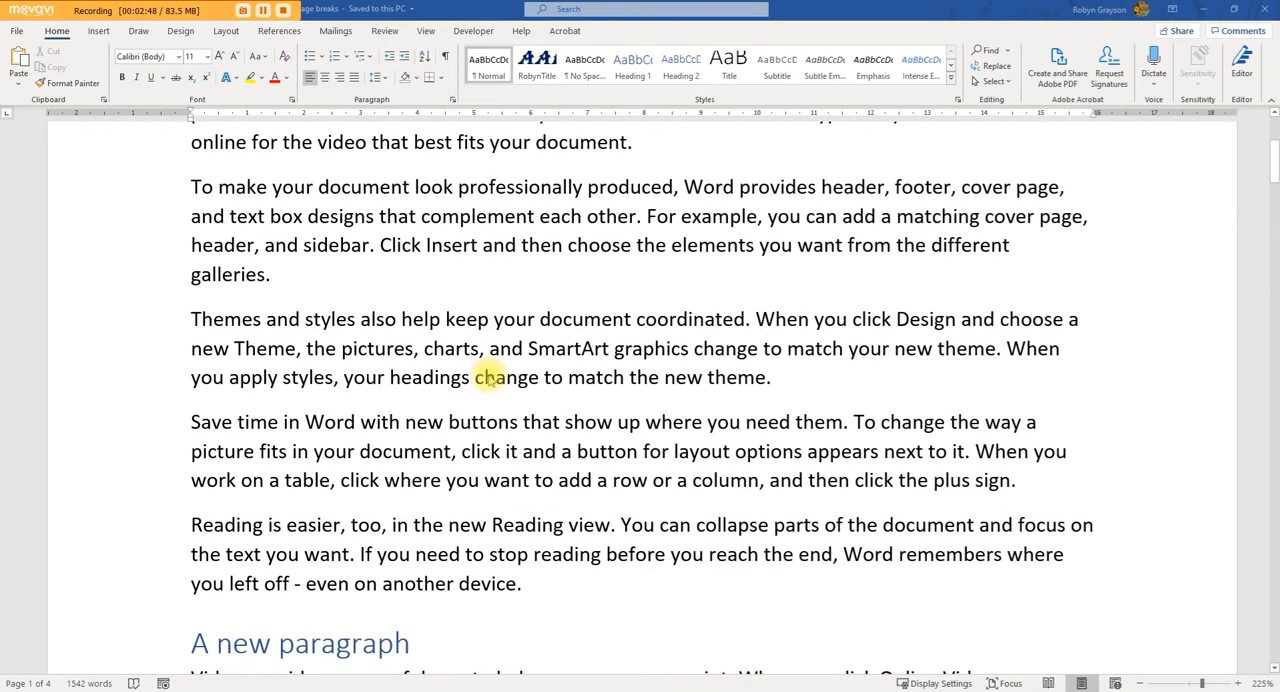
{"action": "scroll", "coordinate": [489, 378], "scroll_direction": "down", "scroll_amount": 12}
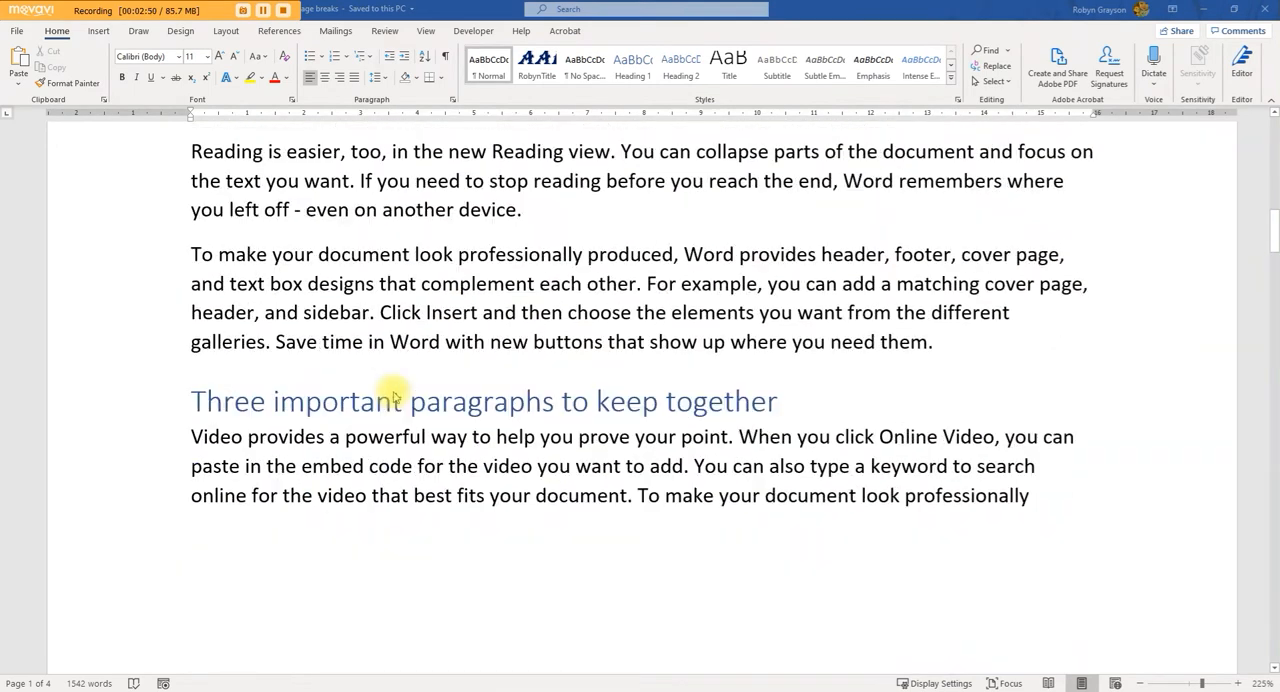
{"action": "scroll", "coordinate": [393, 397], "scroll_direction": "down", "scroll_amount": 2}
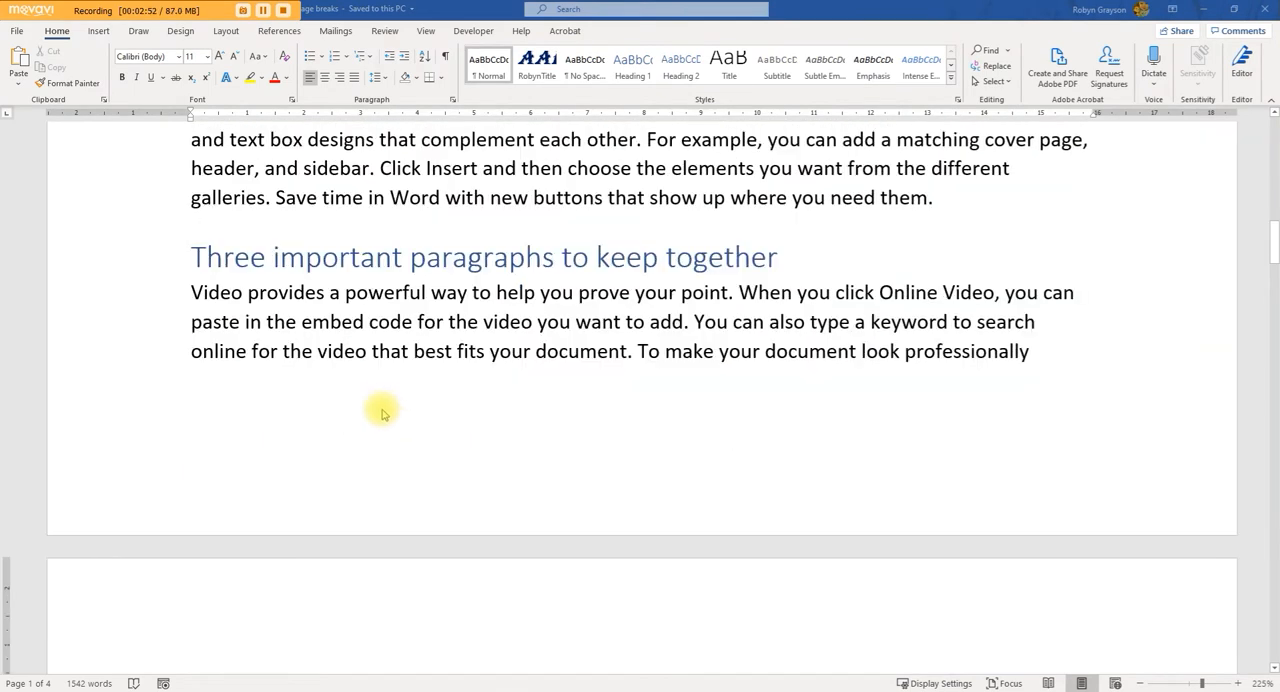
{"action": "scroll", "coordinate": [370, 425], "scroll_direction": "down", "scroll_amount": 2}
{"action": "scroll", "coordinate": [373, 430], "scroll_direction": "down", "scroll_amount": 3}
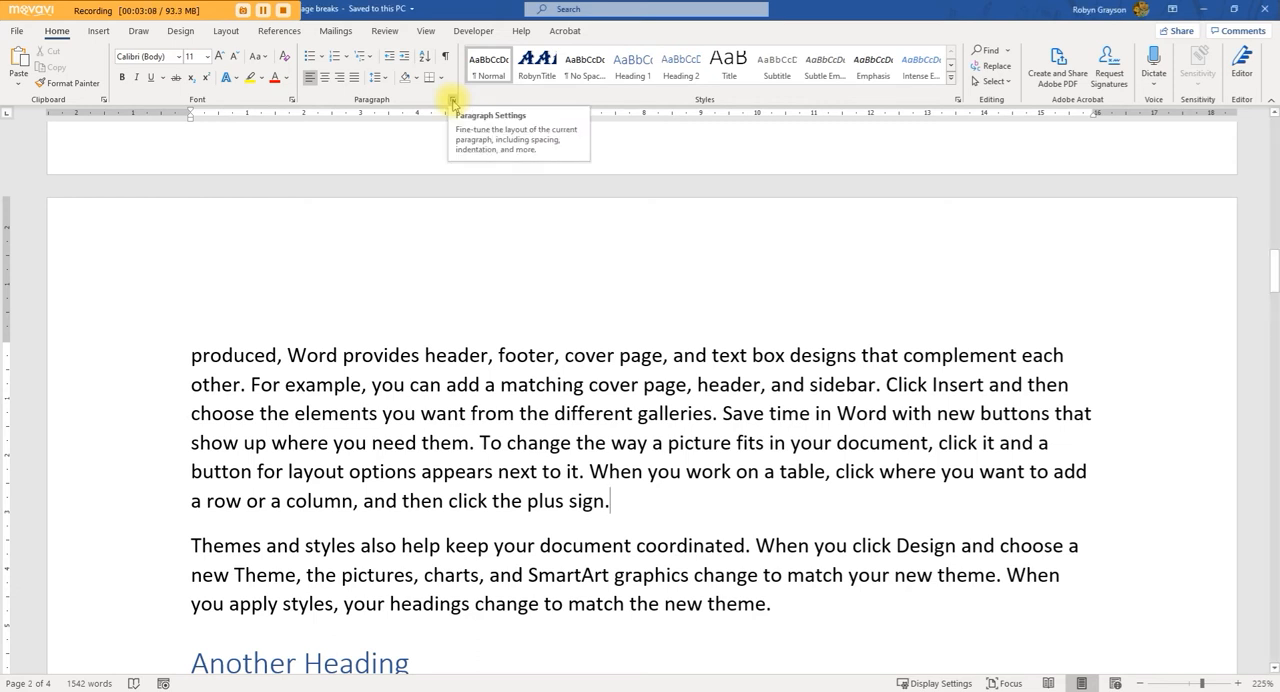
{"action": "left_click", "coordinate": [452, 102]}
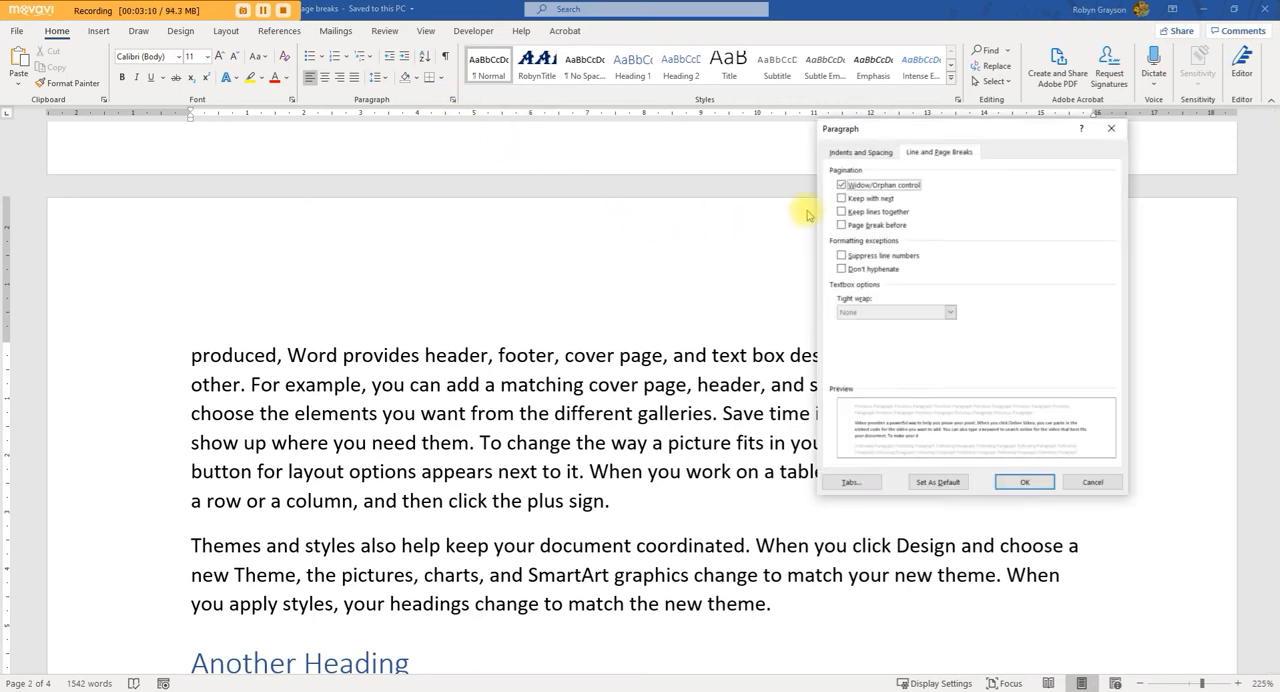
{"action": "left_click", "coordinate": [866, 154]}
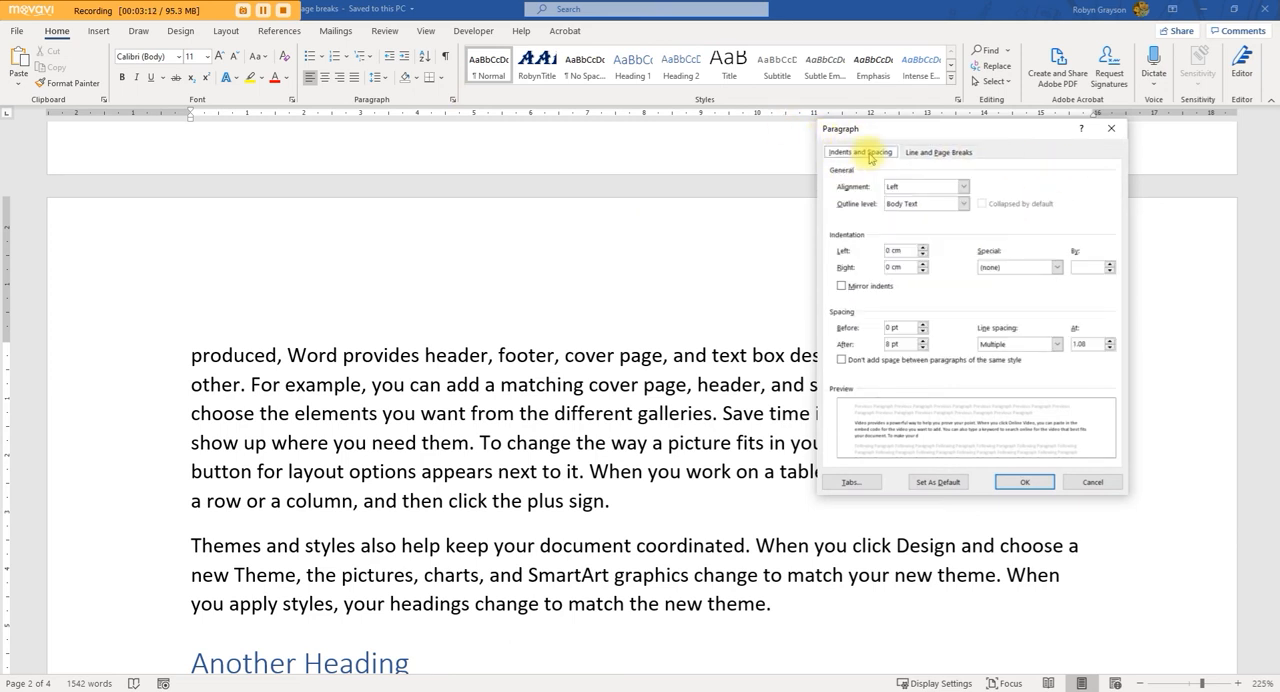
{"action": "left_click", "coordinate": [936, 154]}
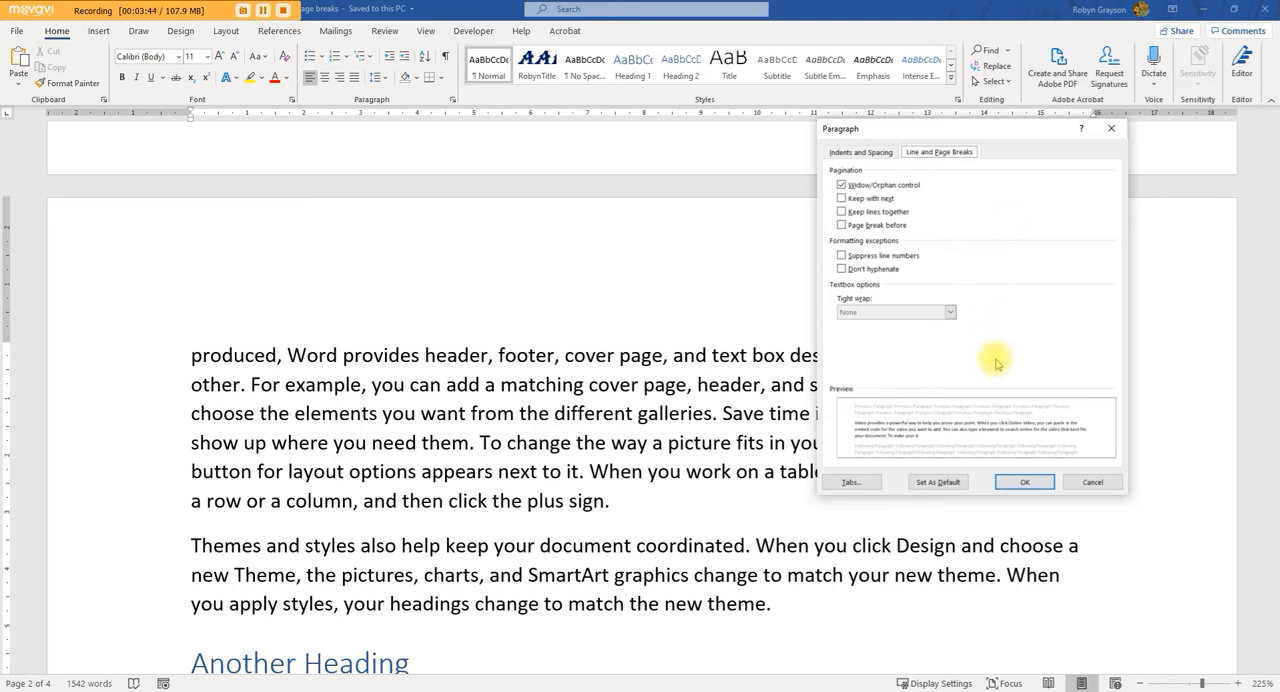
{"action": "left_click", "coordinate": [1023, 484]}
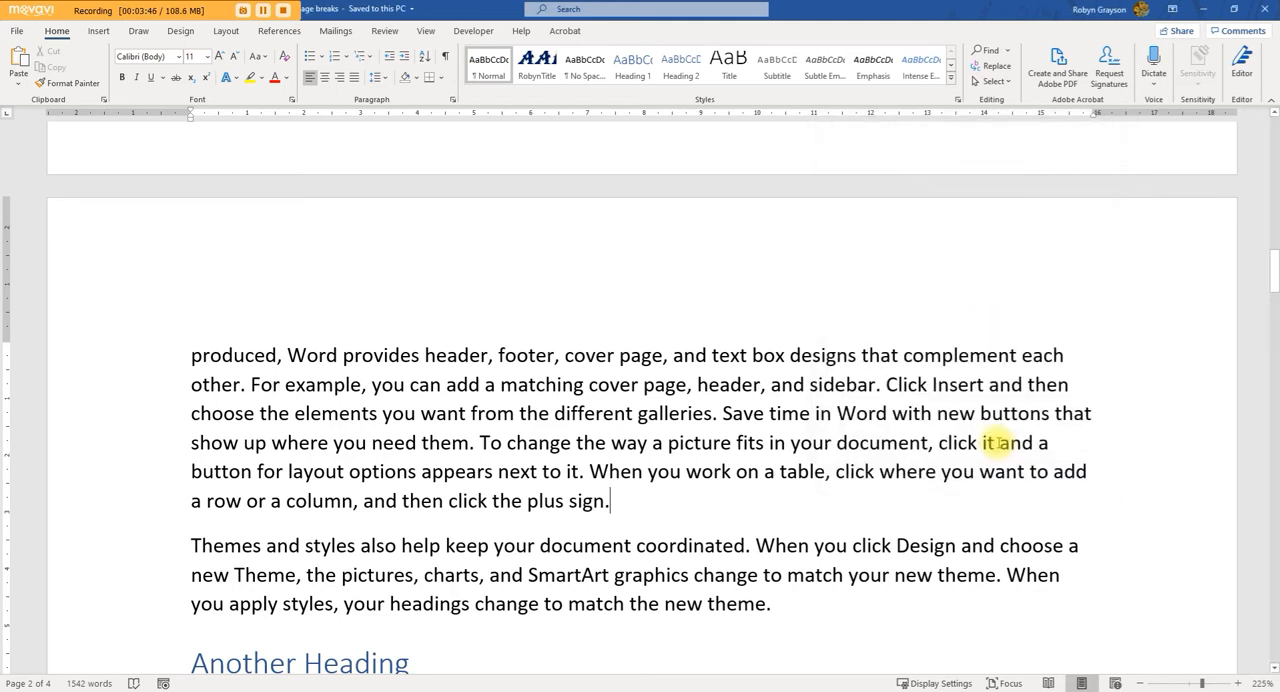
Step: Delete the split paragraph's text from "that complement each" to its end to check the page flow, and undo the deletion
{"action": "scroll", "coordinate": [570, 412], "scroll_direction": "up", "scroll_amount": 3}
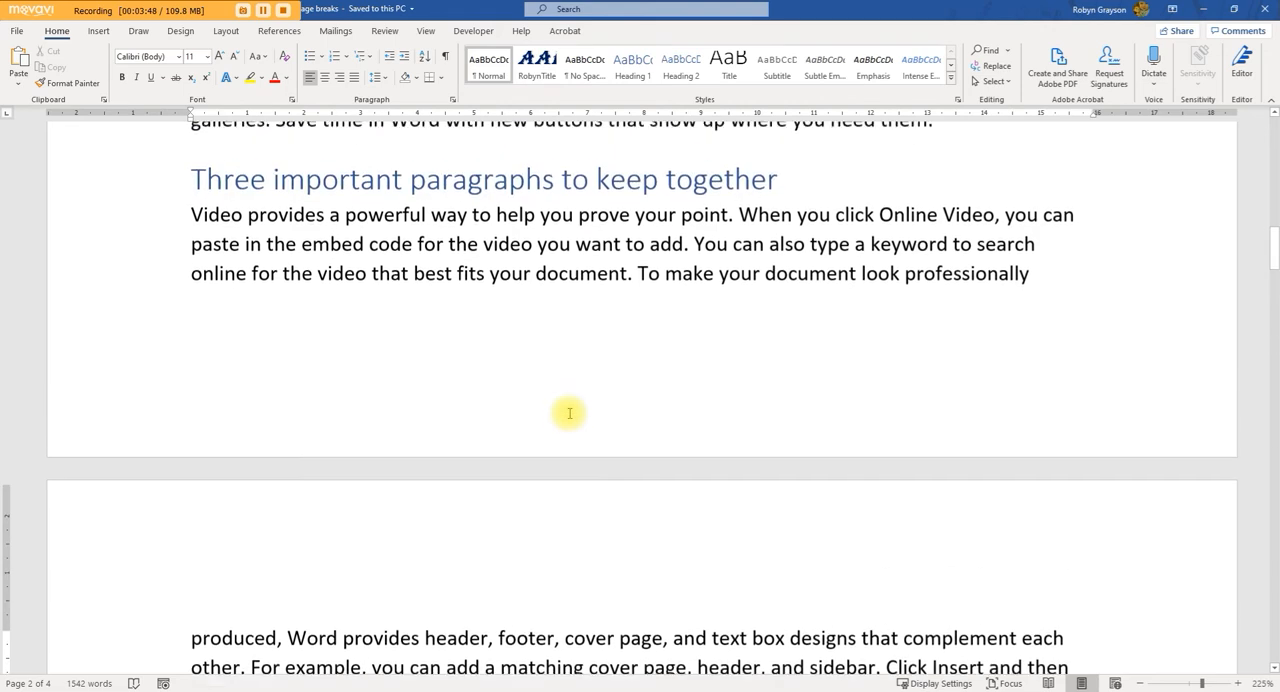
{"action": "scroll", "coordinate": [588, 515], "scroll_direction": "down", "scroll_amount": 2}
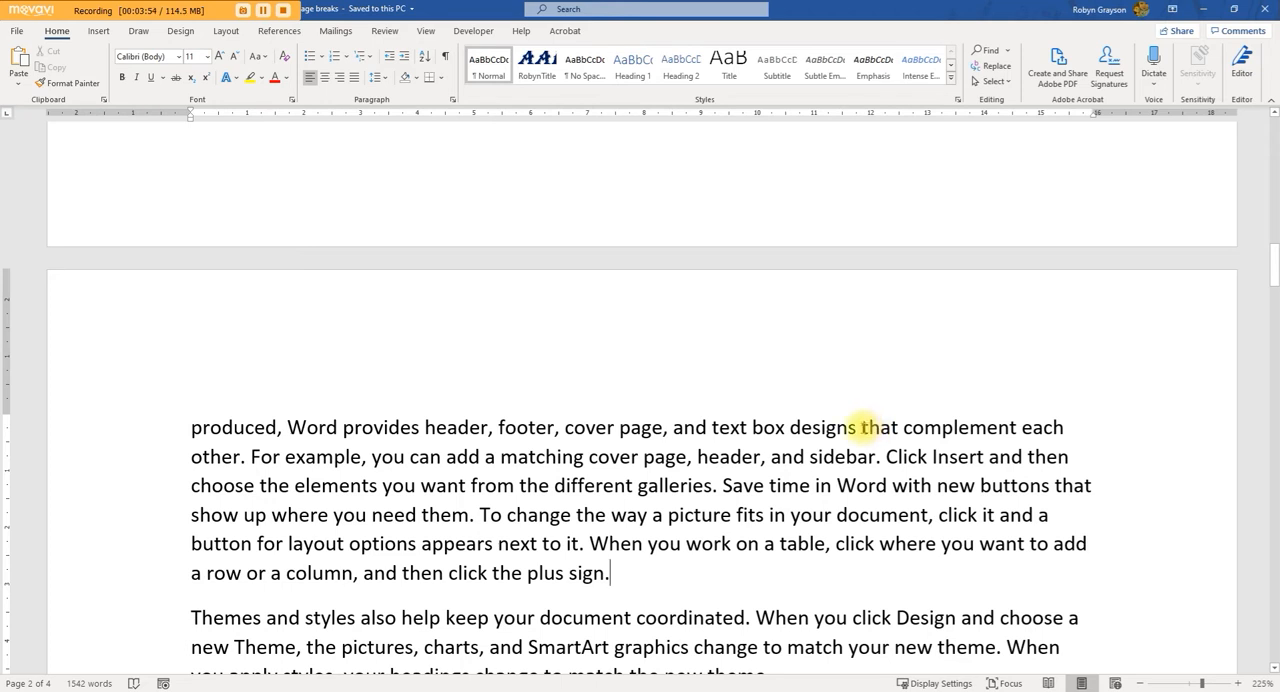
{"action": "left_click_drag", "start_coordinate": [861, 428], "coordinate": [945, 565]}
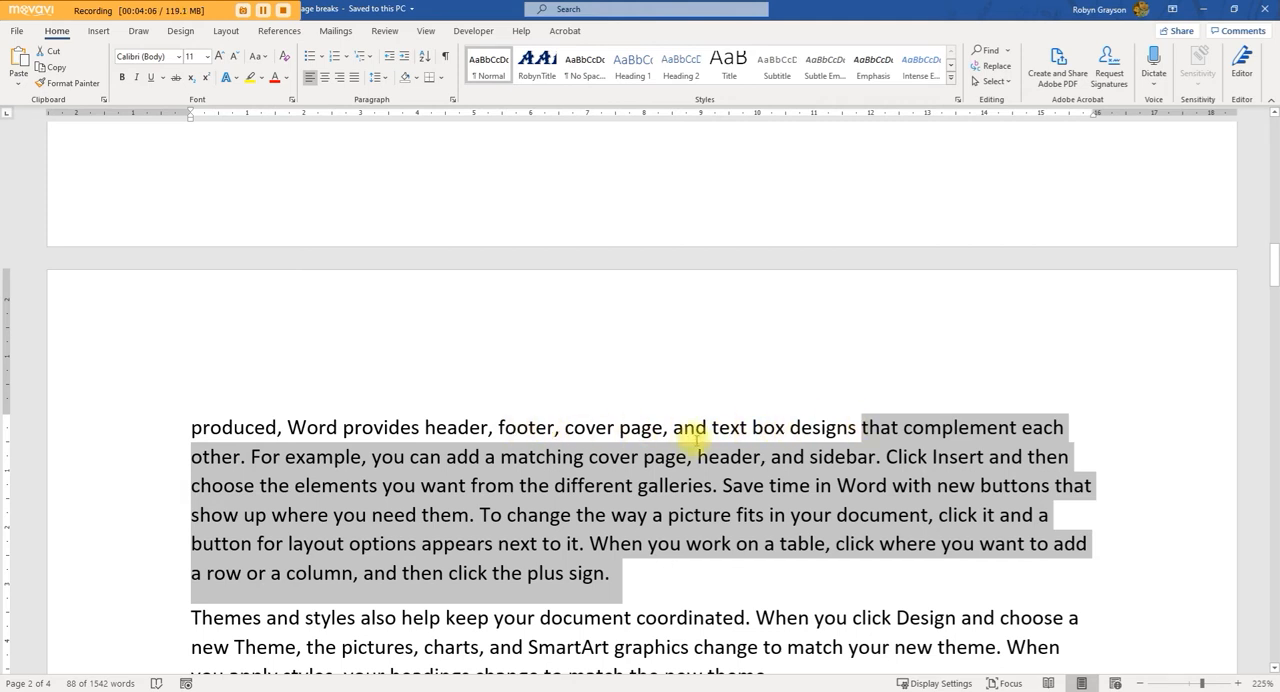
{"action": "key", "text": "Delete"}
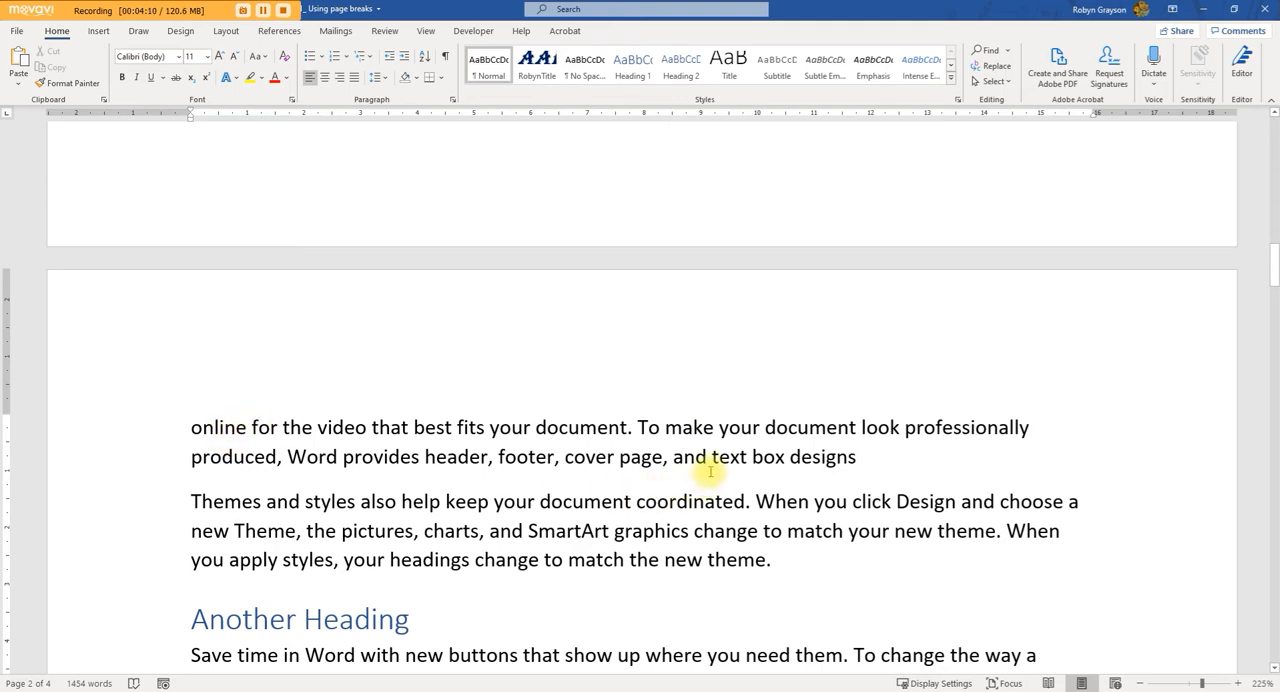
{"action": "scroll", "coordinate": [845, 459], "scroll_direction": "up", "scroll_amount": 5}
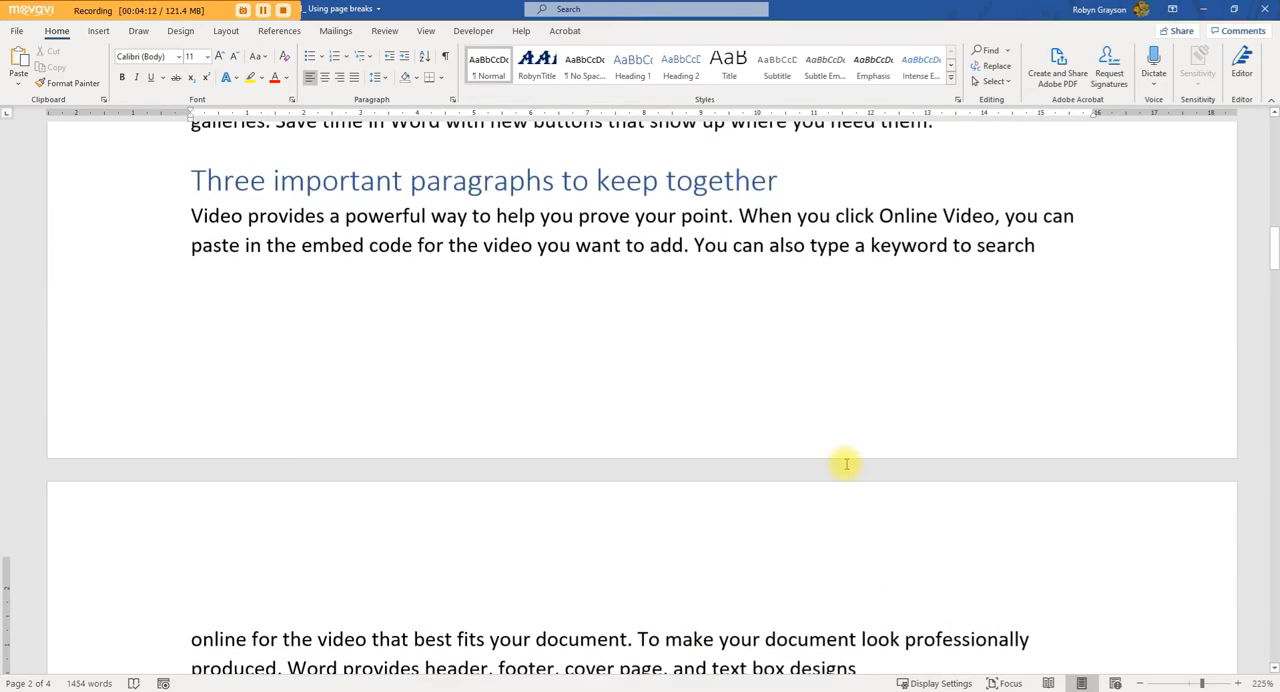
{"action": "scroll", "coordinate": [535, 278], "scroll_direction": "down", "scroll_amount": 3}
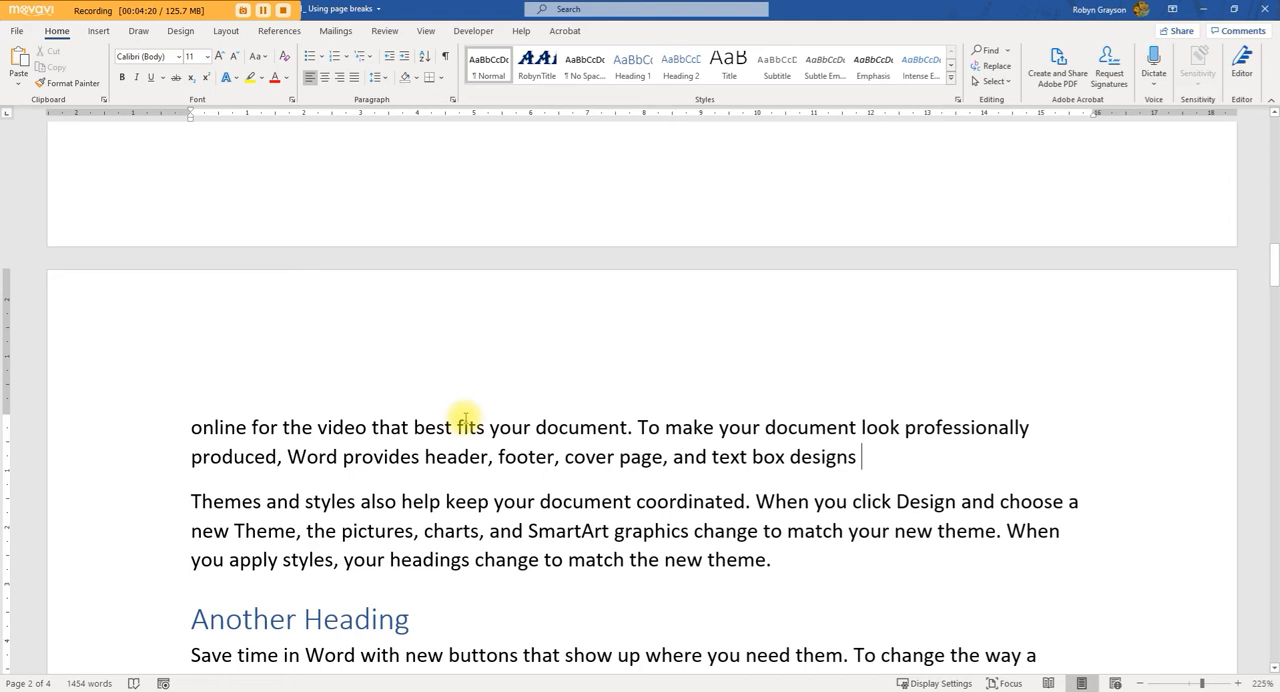
{"action": "key", "text": "ctrl+z"}
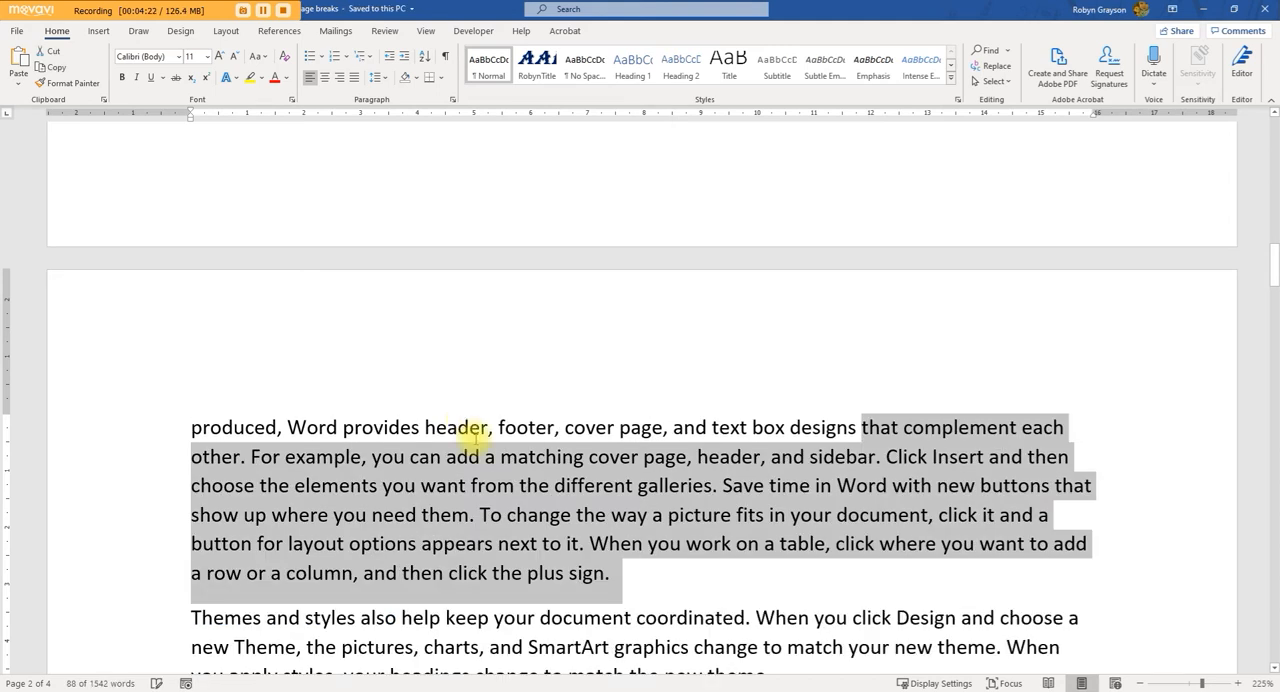
{"action": "left_click", "coordinate": [862, 461]}
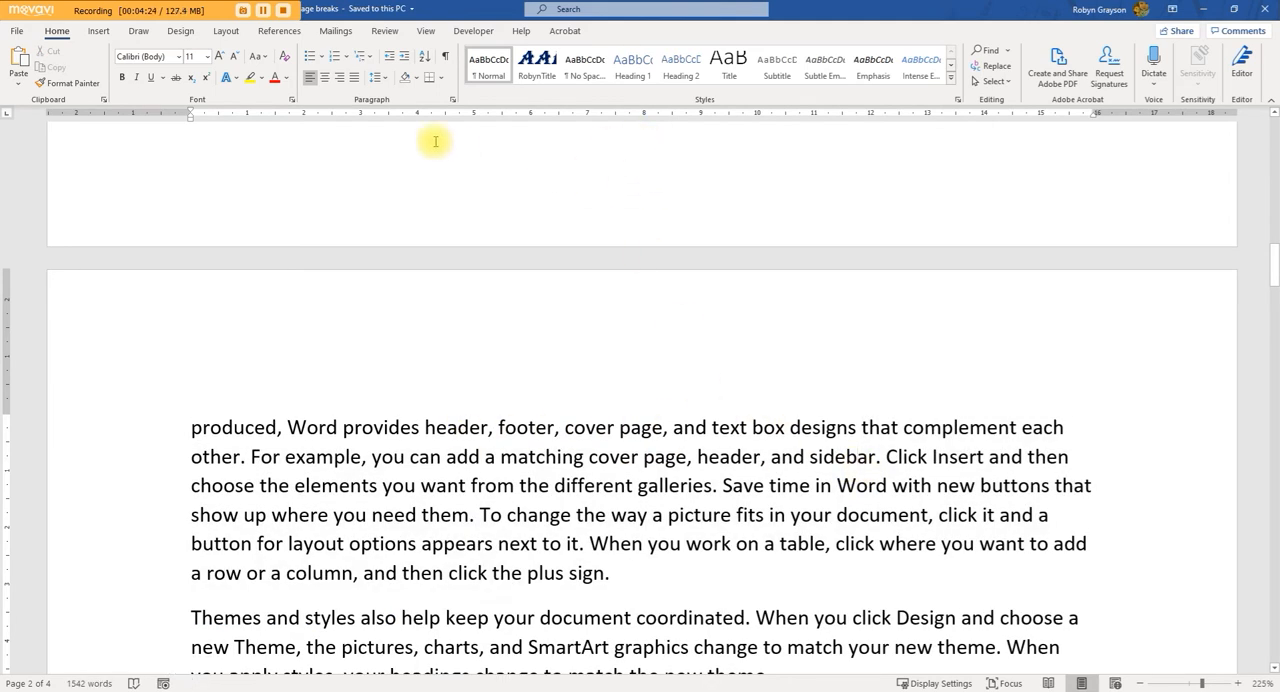
Step: Turn off Widow/Orphan control for the paragraph split between pages 1 and 2
{"action": "left_click", "coordinate": [452, 101]}
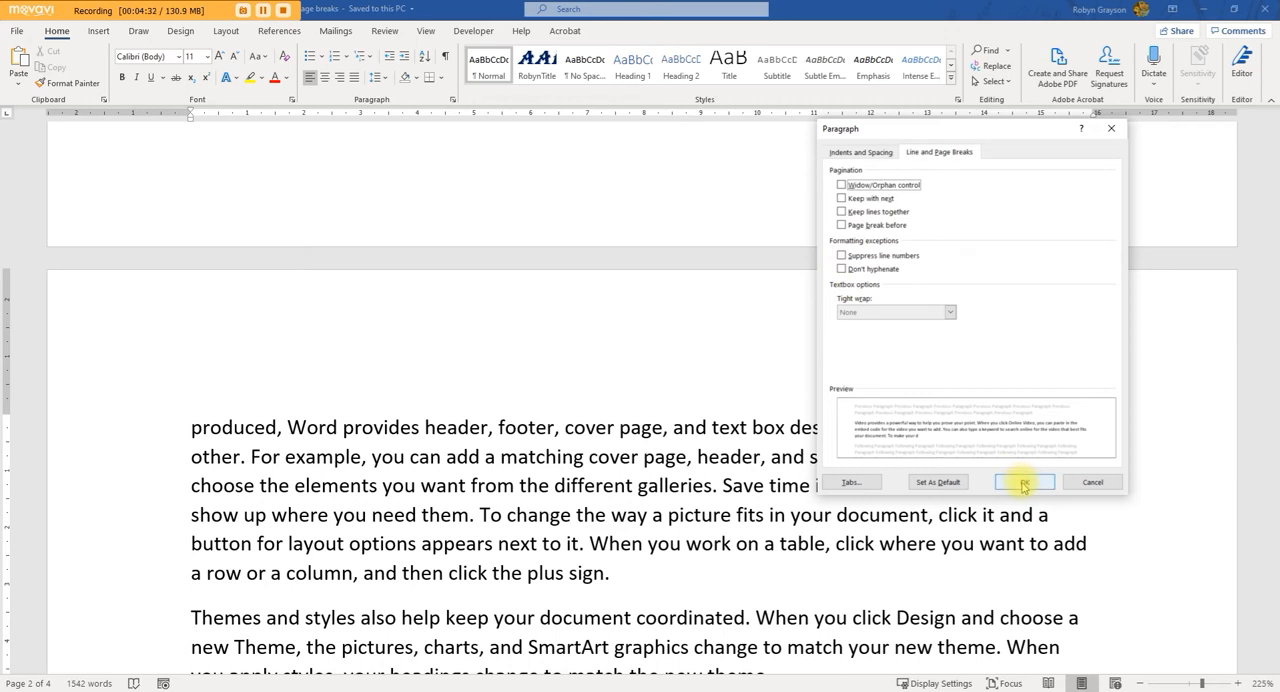
{"action": "left_click", "coordinate": [1089, 486]}
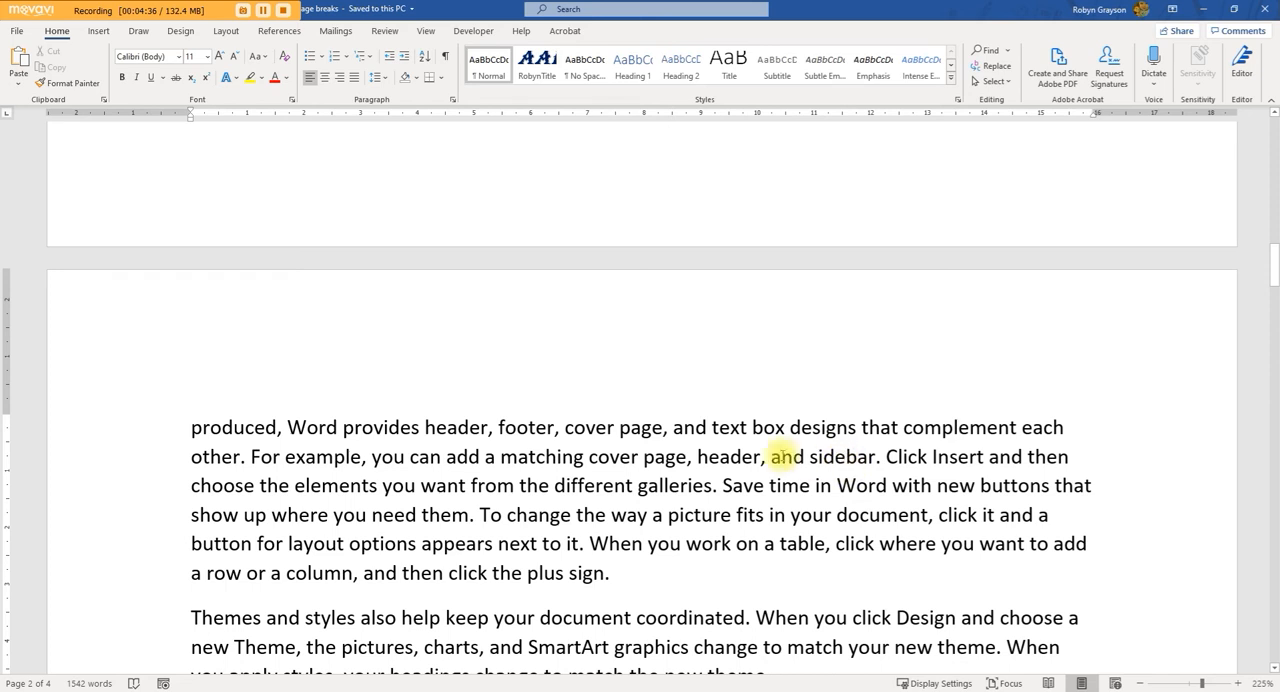
{"action": "left_click", "coordinate": [452, 101]}
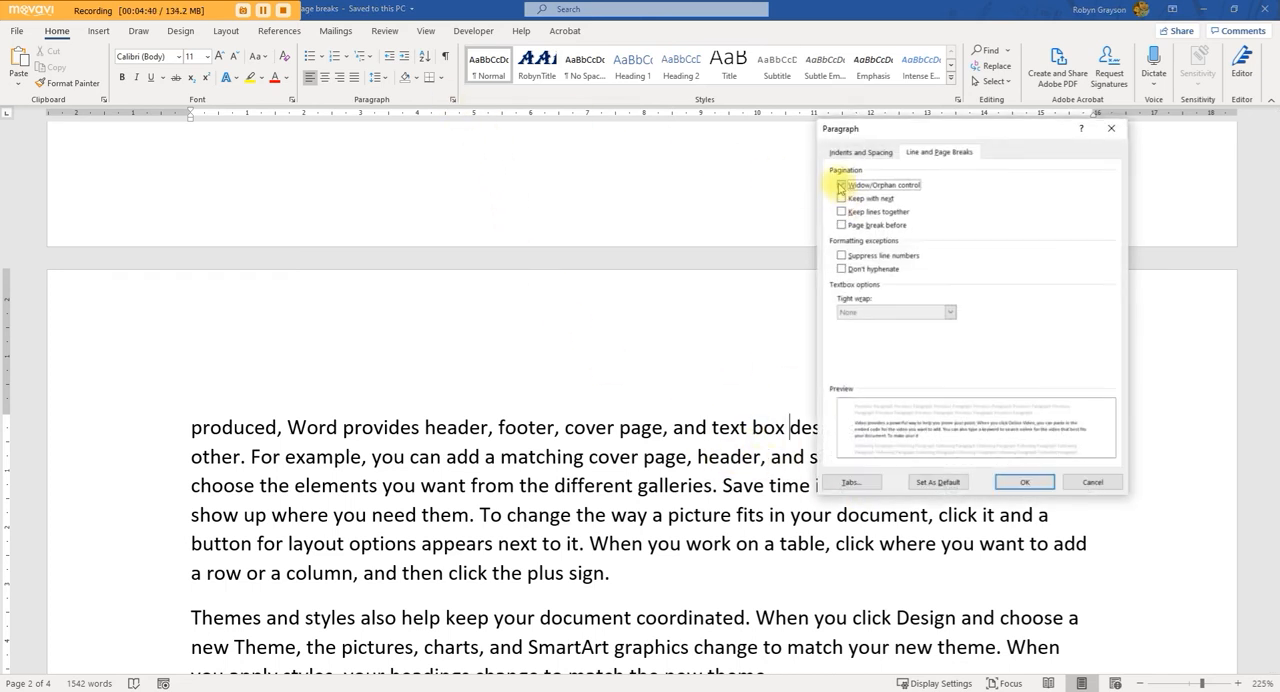
{"action": "left_click", "coordinate": [1019, 490]}
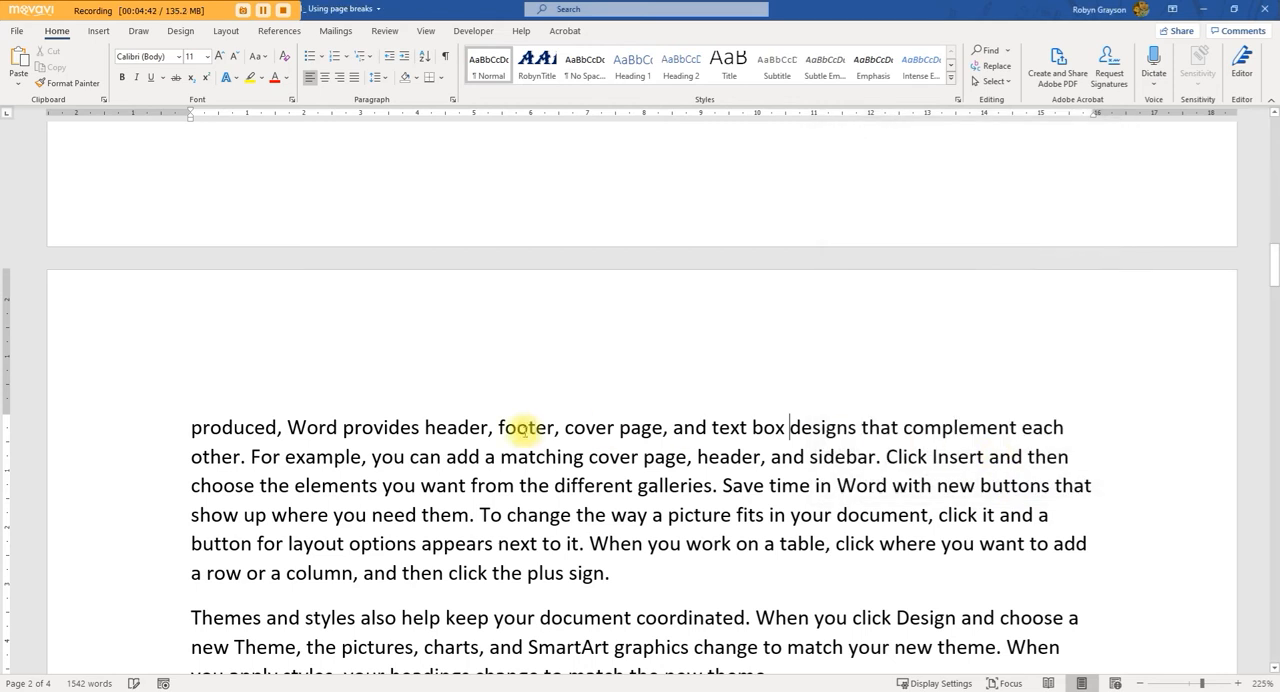
Step: Delete the split paragraph's text from "designs that complement each" to its end to check the page flow, and undo the deletion
{"action": "left_click_drag", "start_coordinate": [790, 427], "coordinate": [668, 577]}
{"action": "key", "text": "Delete"}
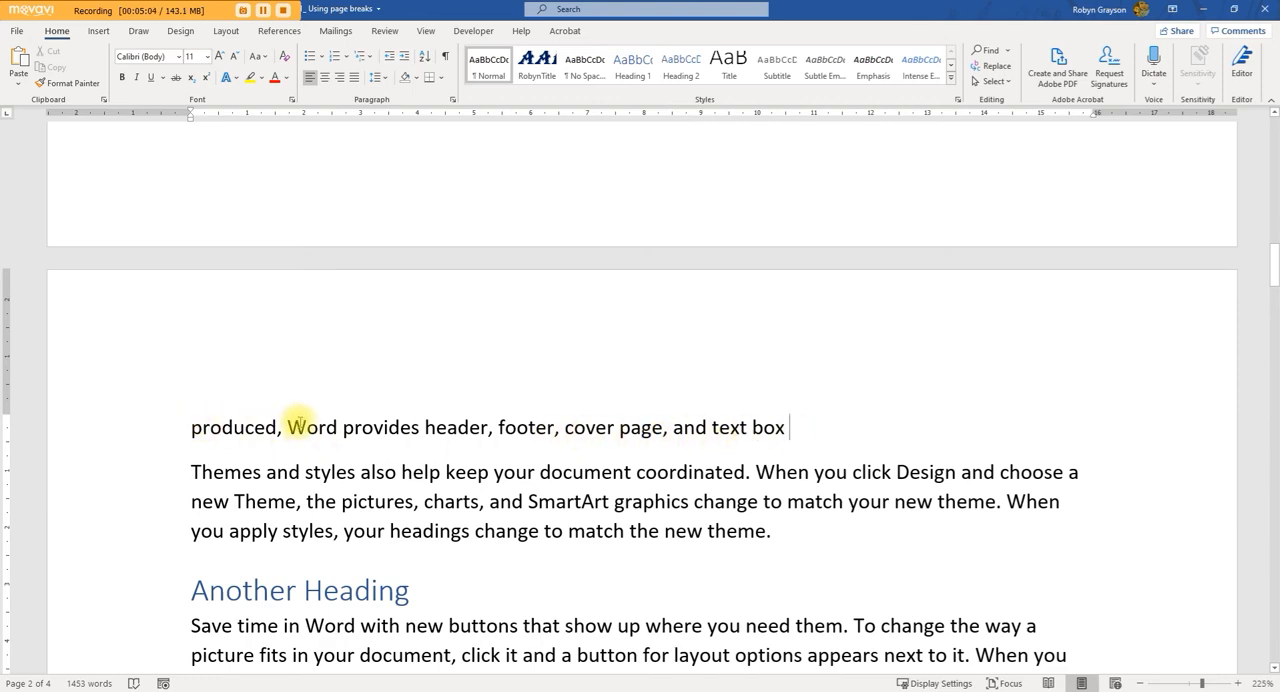
{"action": "scroll", "coordinate": [780, 431], "scroll_direction": "up", "scroll_amount": 2}
{"action": "scroll", "coordinate": [780, 431], "scroll_direction": "down", "scroll_amount": 3}
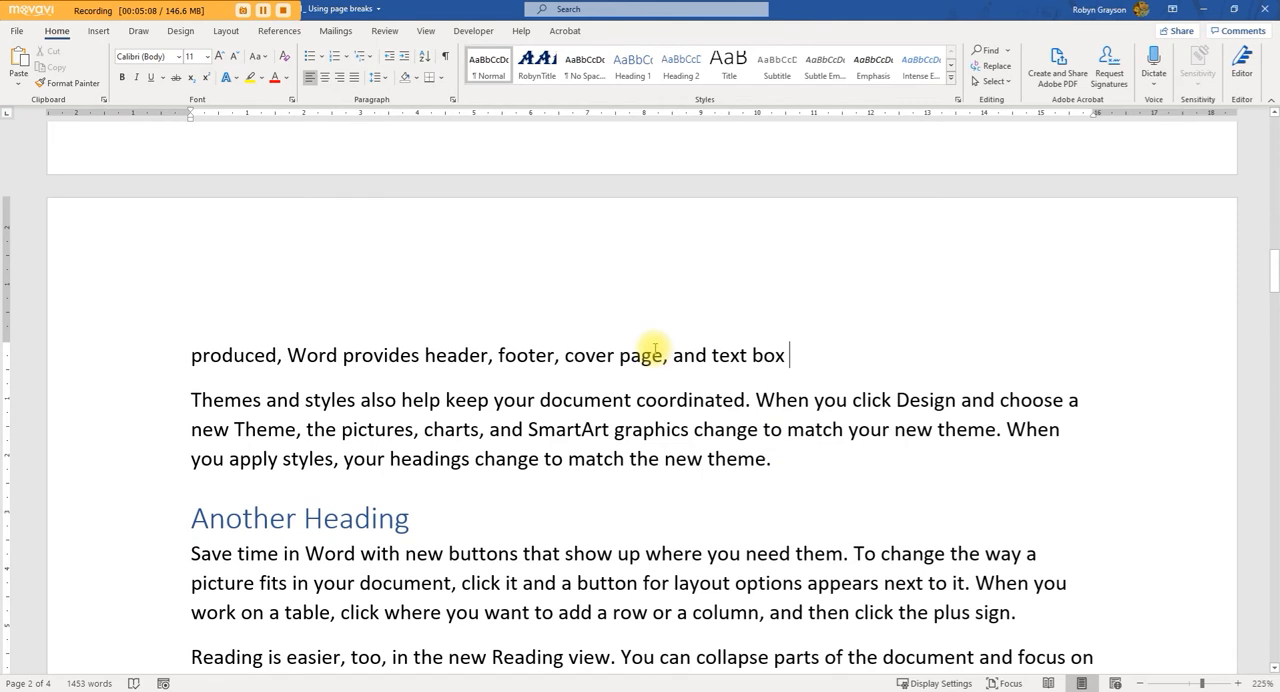
{"action": "key", "text": "ctrl+z"}
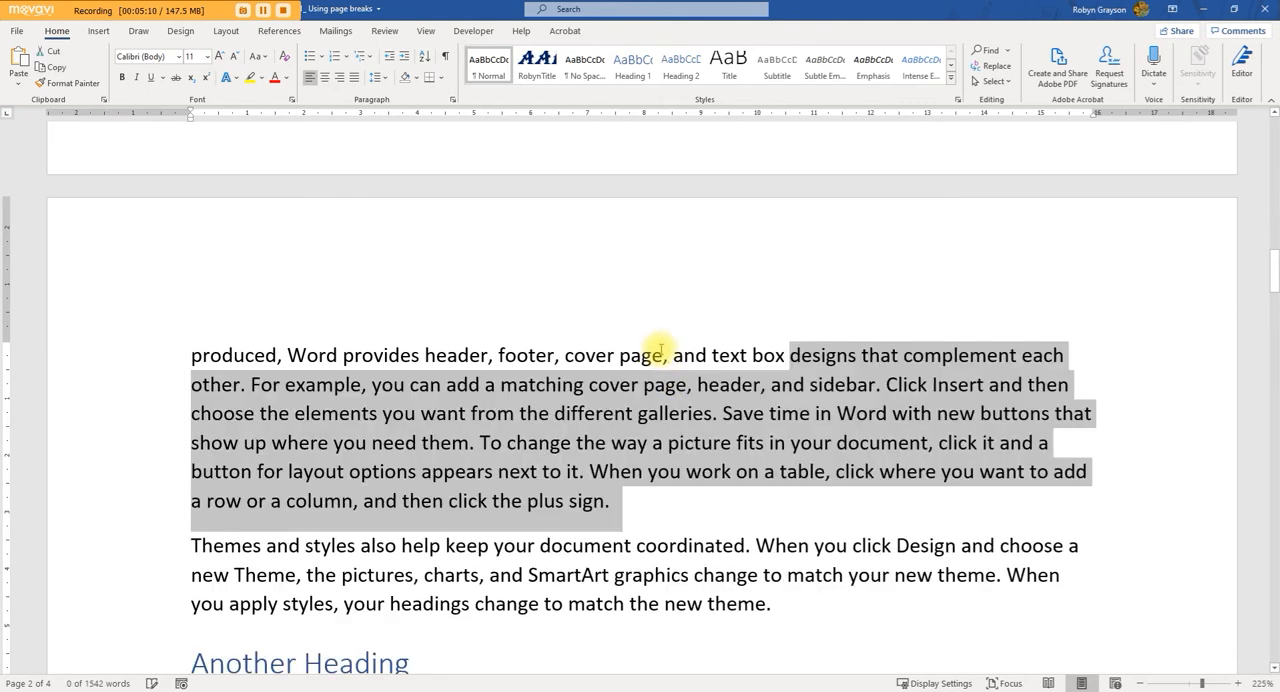
{"action": "left_click", "coordinate": [626, 490]}
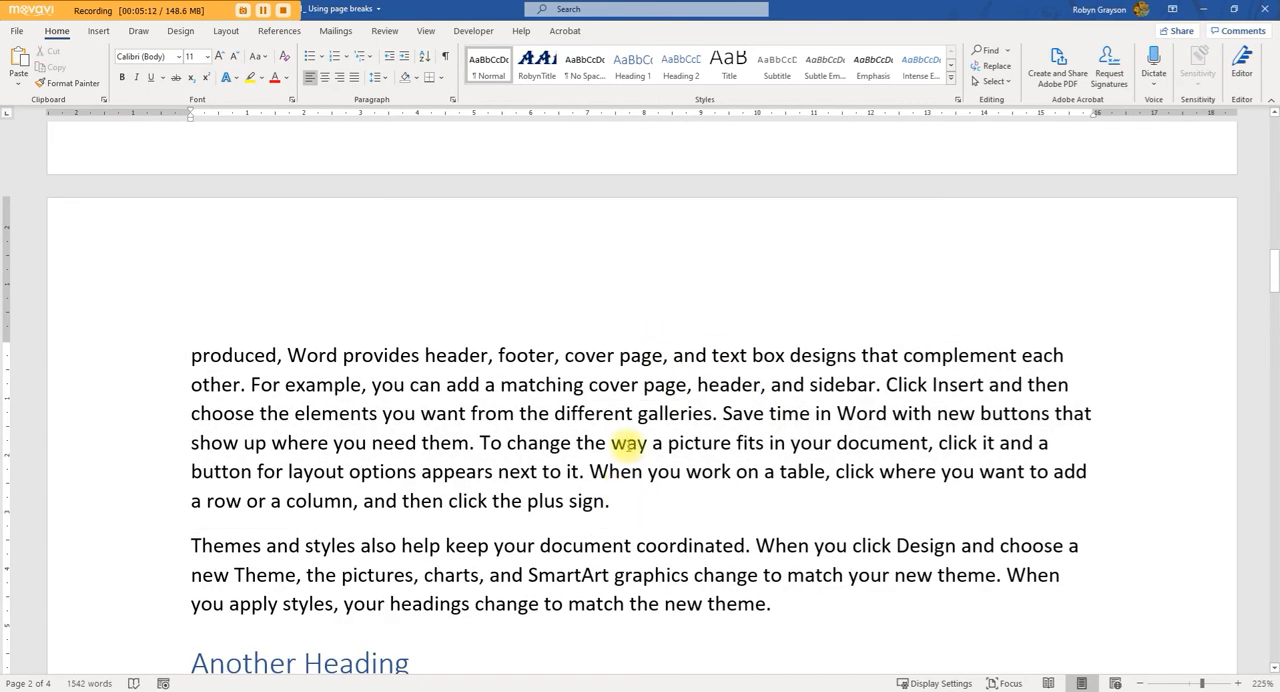
Step: Check the Line and Page Breaks options of the paragraph split between pages 1 and 2
{"action": "scroll", "coordinate": [480, 465], "scroll_direction": "down", "scroll_amount": 2}
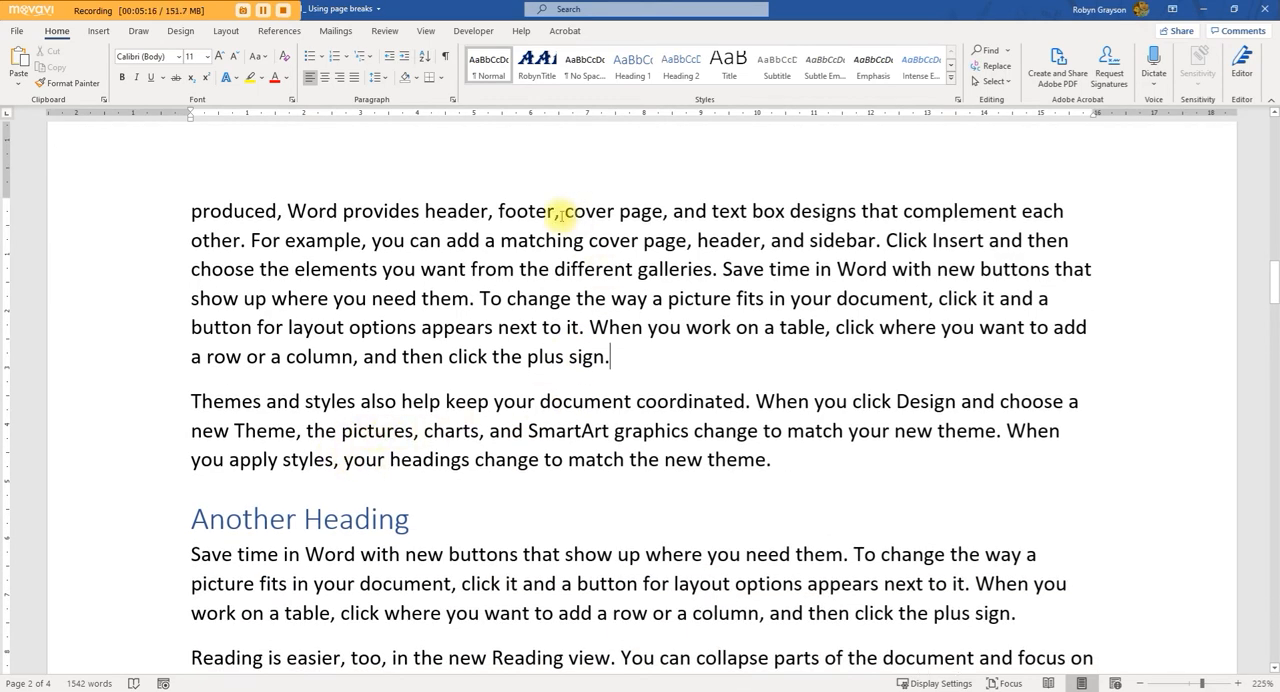
{"action": "left_click", "coordinate": [452, 100]}
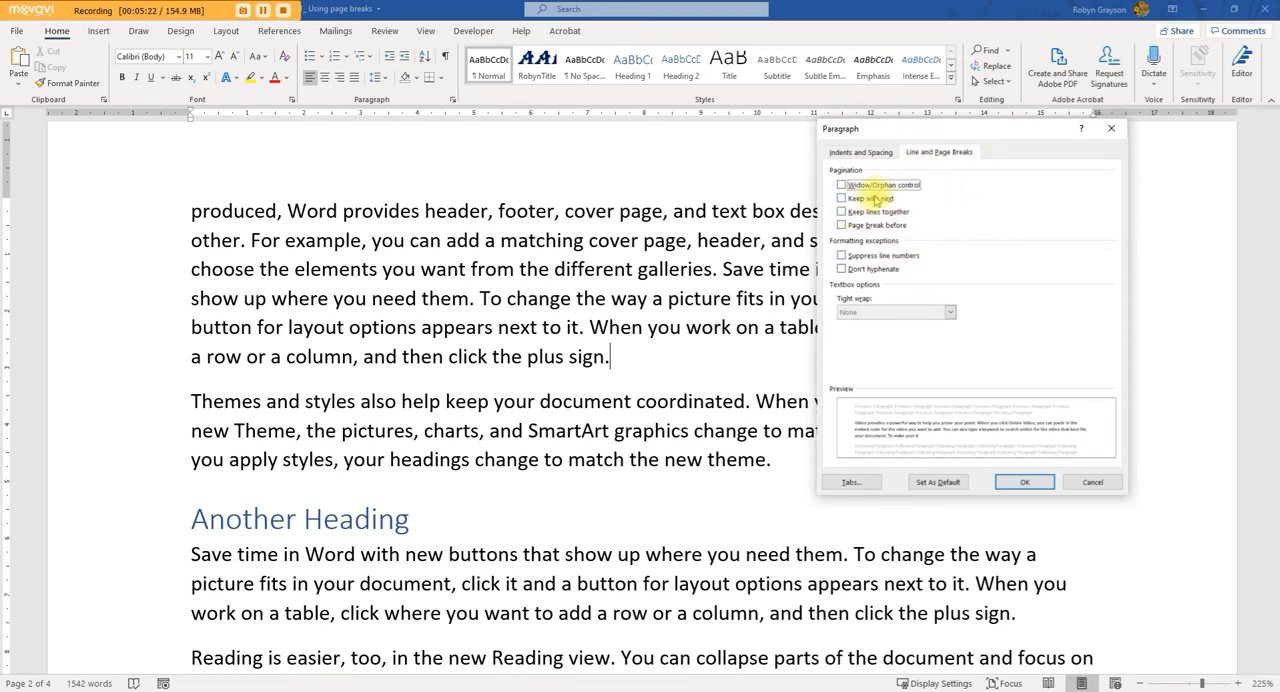
{"action": "left_click", "coordinate": [1025, 484]}
{"action": "scroll", "coordinate": [425, 360], "scroll_direction": "up", "scroll_amount": 2}
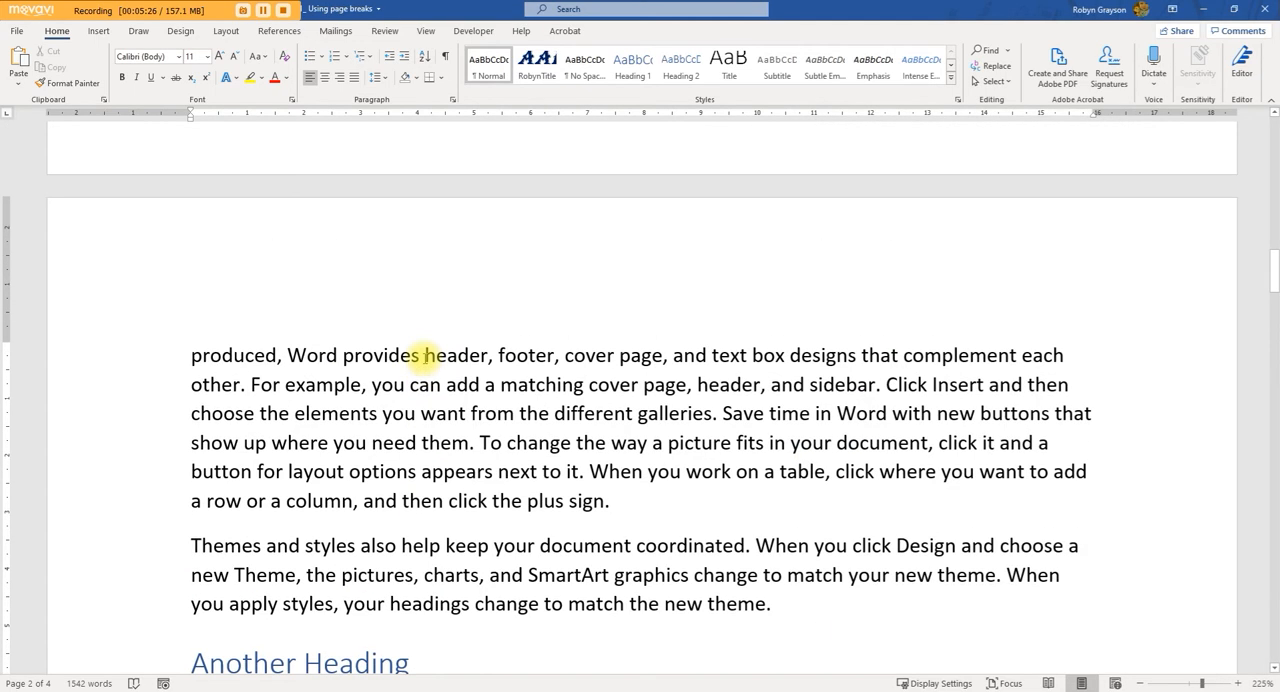
Step: Examine how the "A graph plus two paragraphs to keep together" section, with its chart and following text, falls across pages 2 and 3
{"action": "scroll", "coordinate": [428, 410], "scroll_direction": "down", "scroll_amount": 5}
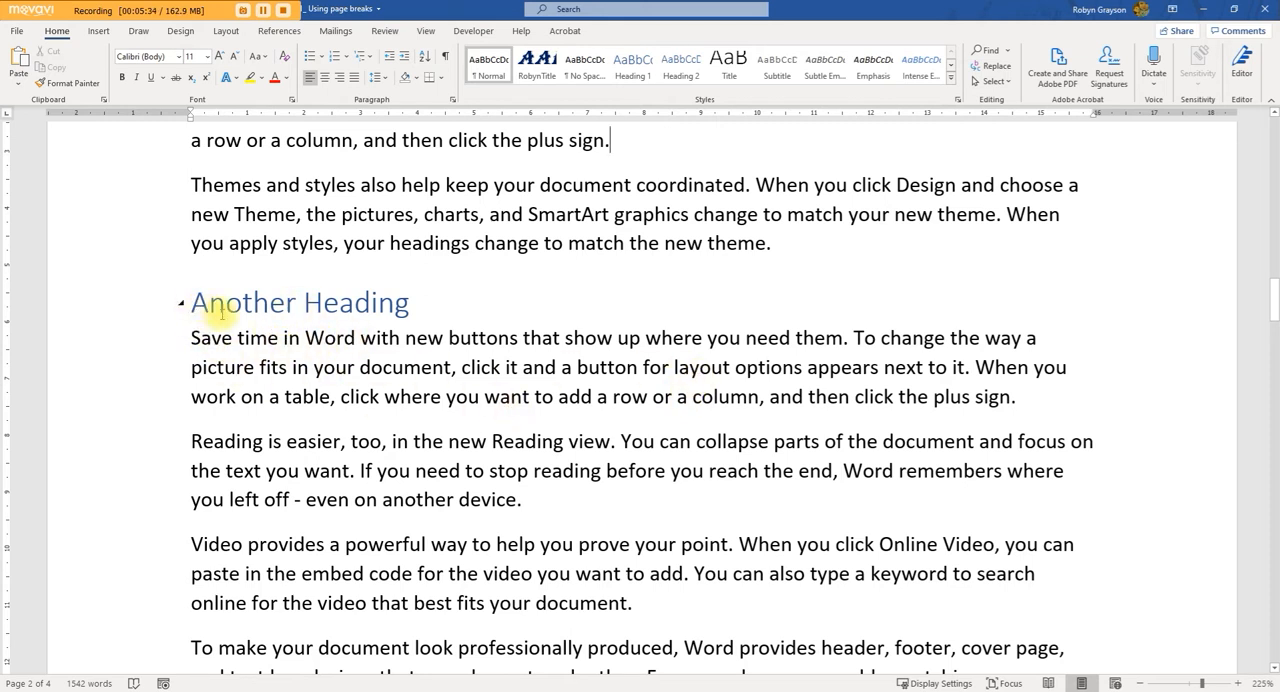
{"action": "scroll", "coordinate": [319, 370], "scroll_direction": "up", "scroll_amount": 1}
{"action": "scroll", "coordinate": [319, 370], "scroll_direction": "up", "scroll_amount": 8}
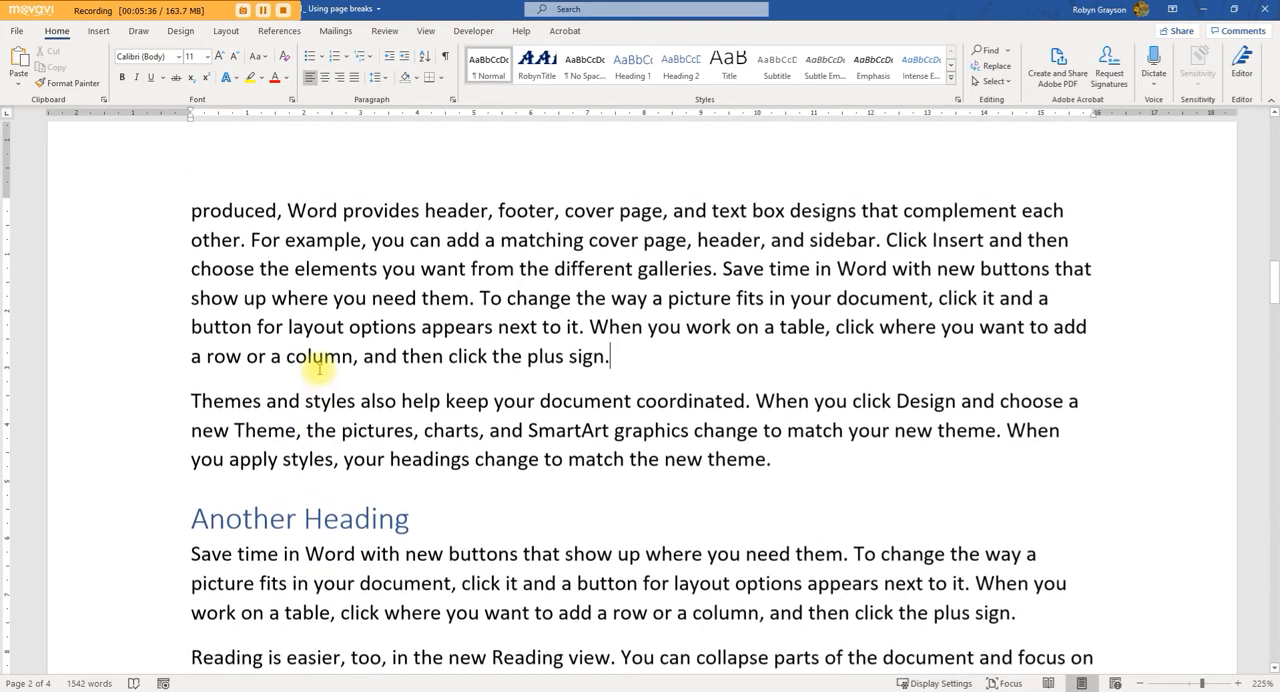
{"action": "scroll", "coordinate": [319, 370], "scroll_direction": "up", "scroll_amount": 2}
{"action": "scroll", "coordinate": [318, 368], "scroll_direction": "down", "scroll_amount": 8}
{"action": "scroll", "coordinate": [317, 370], "scroll_direction": "down", "scroll_amount": 9}
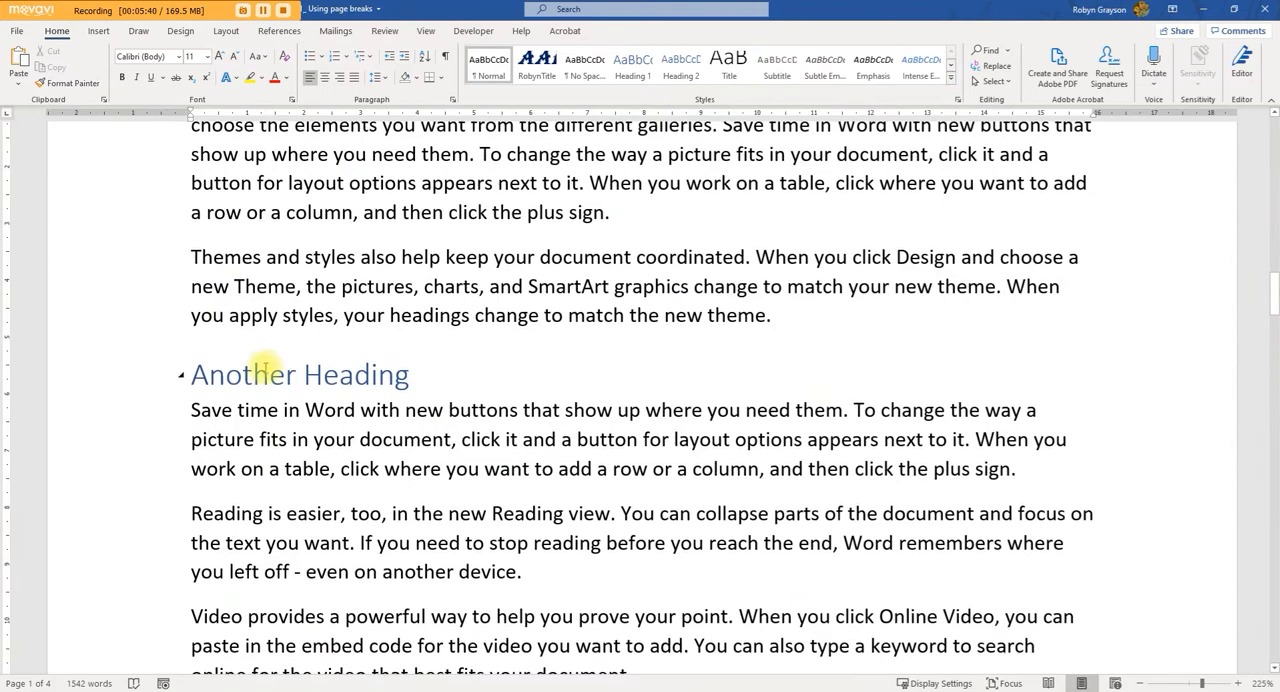
{"action": "scroll", "coordinate": [257, 381], "scroll_direction": "up", "scroll_amount": 3}
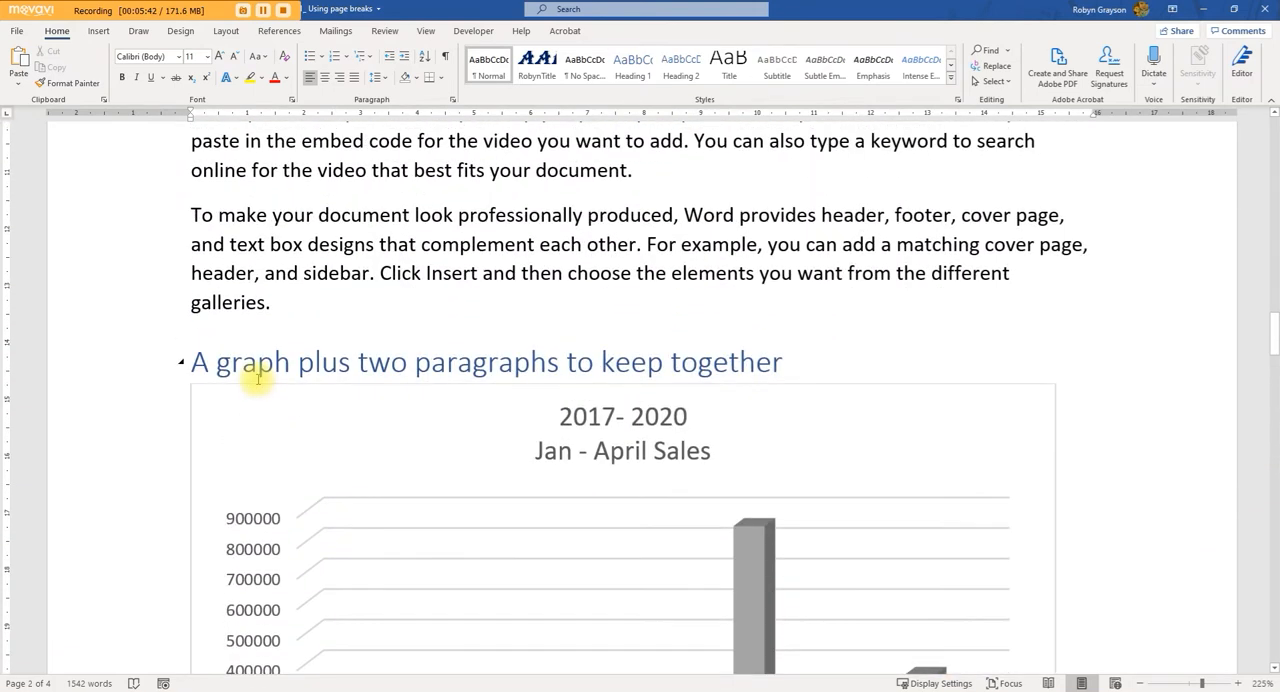
{"action": "scroll", "coordinate": [257, 378], "scroll_direction": "down", "scroll_amount": 2}
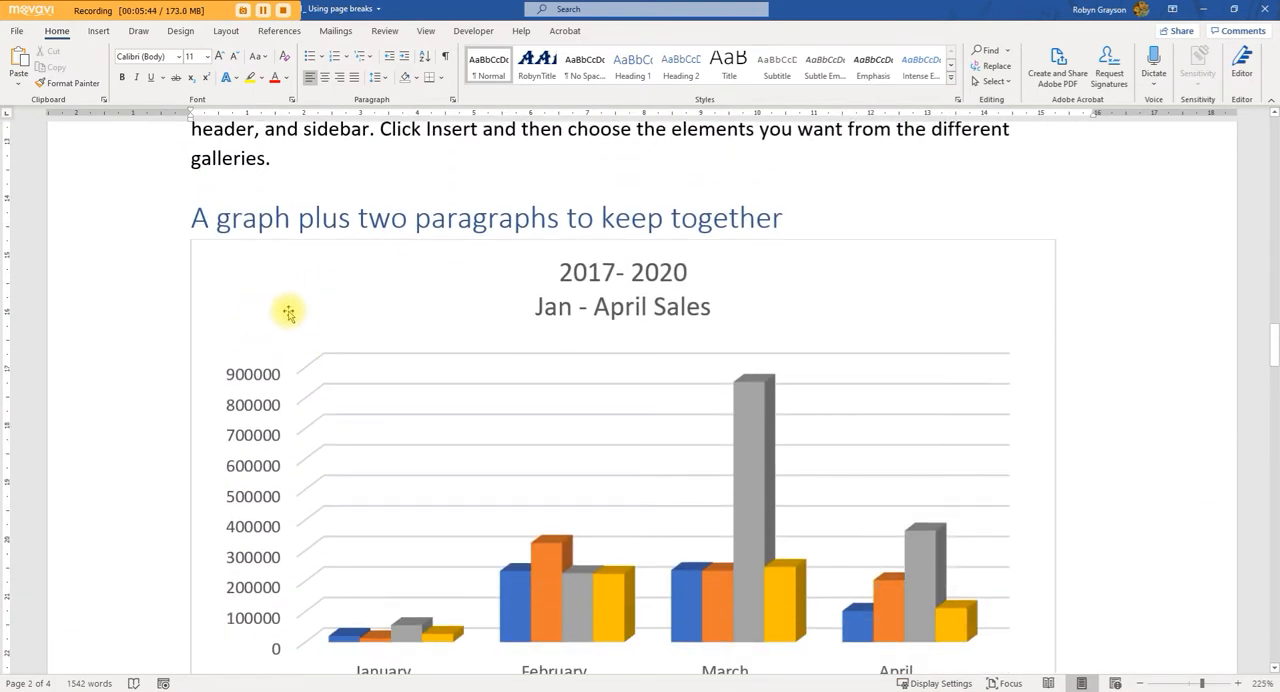
{"action": "left_click", "coordinate": [218, 218]}
{"action": "scroll", "coordinate": [329, 320], "scroll_direction": "down", "scroll_amount": 7}
{"action": "scroll", "coordinate": [329, 320], "scroll_direction": "down", "scroll_amount": 3}
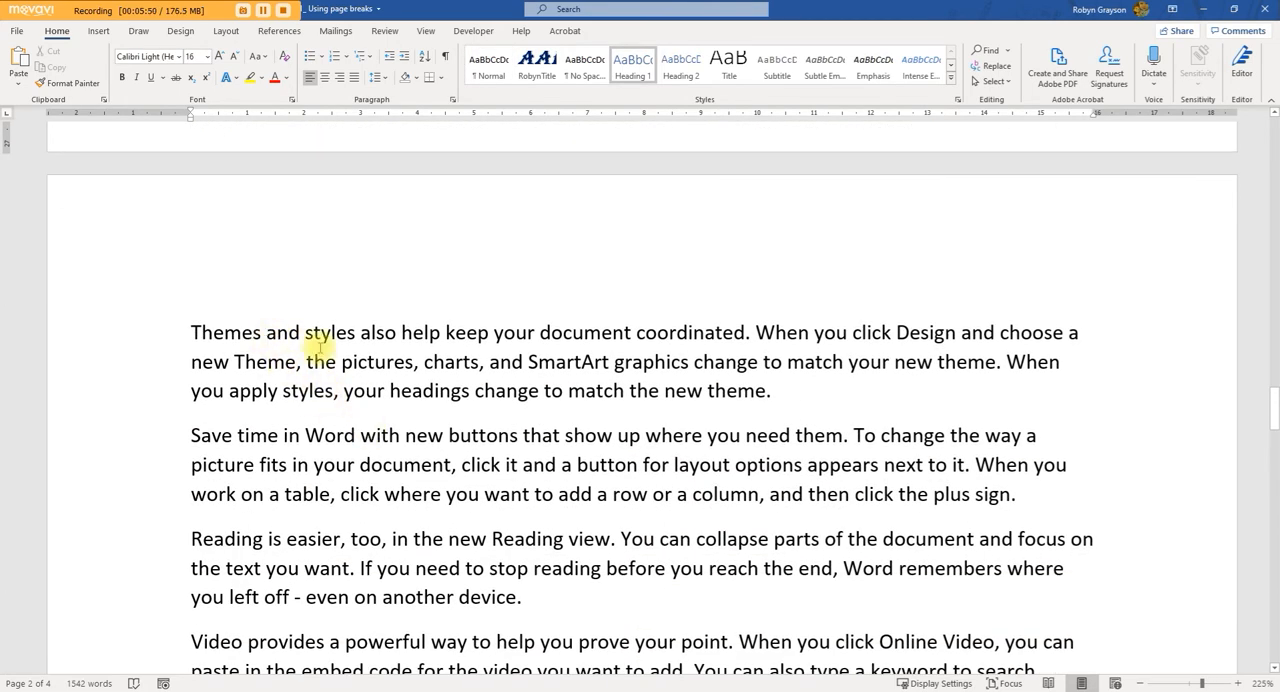
{"action": "scroll", "coordinate": [305, 351], "scroll_direction": "up", "scroll_amount": 13}
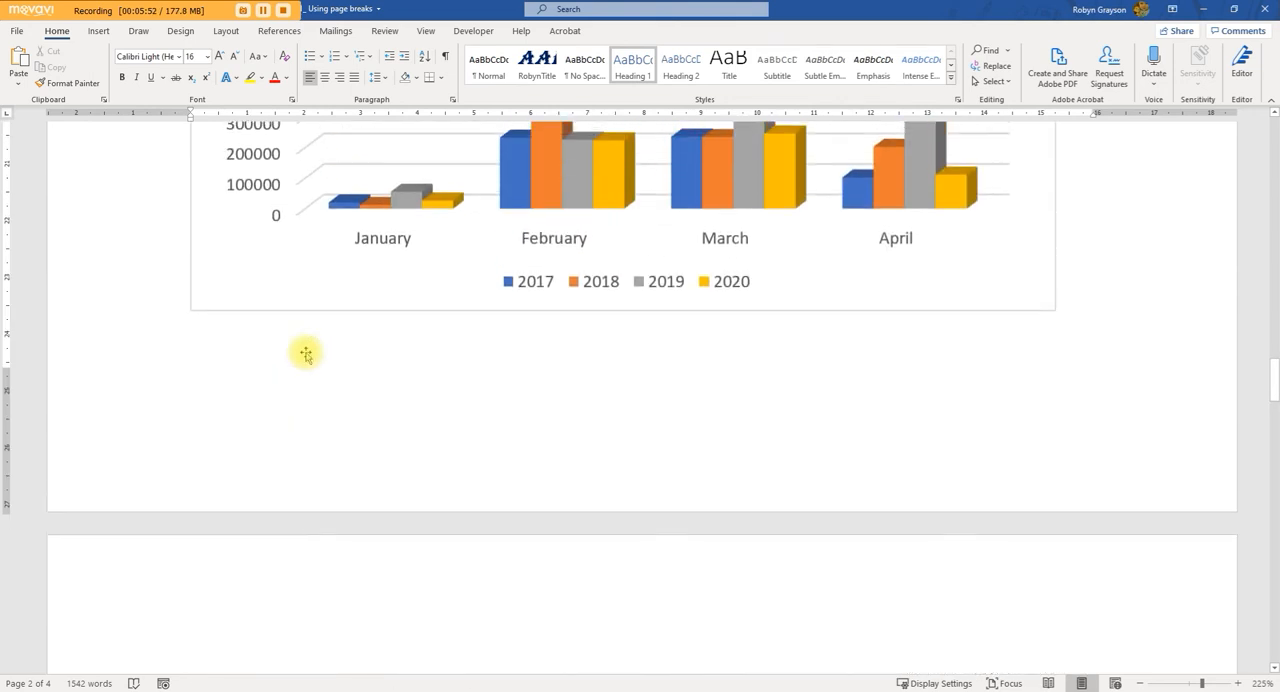
{"action": "scroll", "coordinate": [260, 350], "scroll_direction": "down", "scroll_amount": 1}
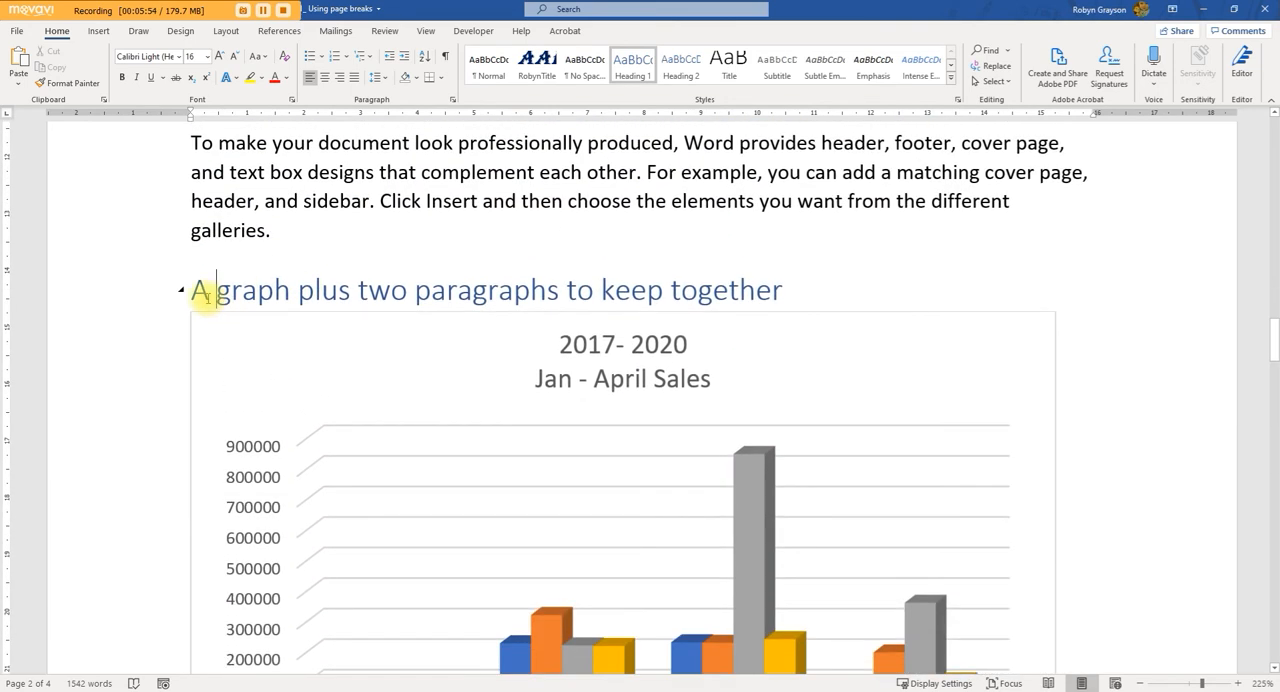
Step: Turn on Keep with next for the "A graph plus two paragraphs to keep together" heading, its chart and the "Themes and styles" paragraph below
{"action": "left_click_drag", "start_coordinate": [199, 290], "coordinate": [813, 566]}
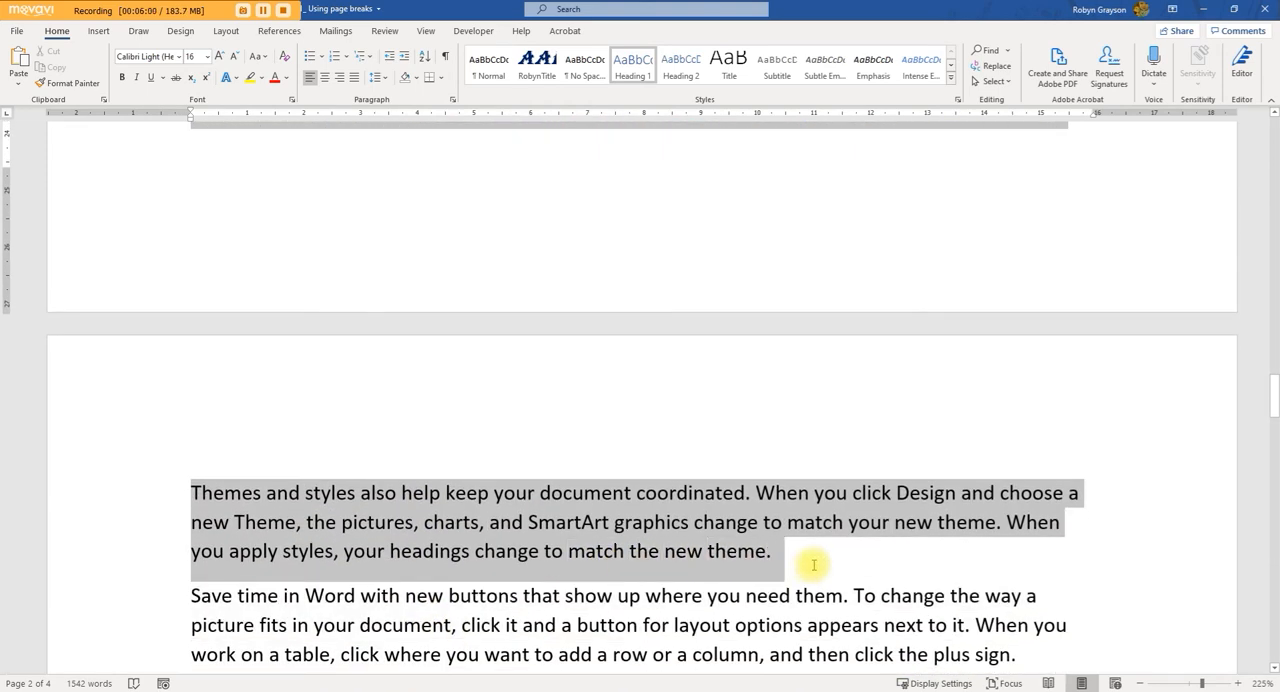
{"action": "scroll", "coordinate": [880, 331], "scroll_direction": "up", "scroll_amount": 5}
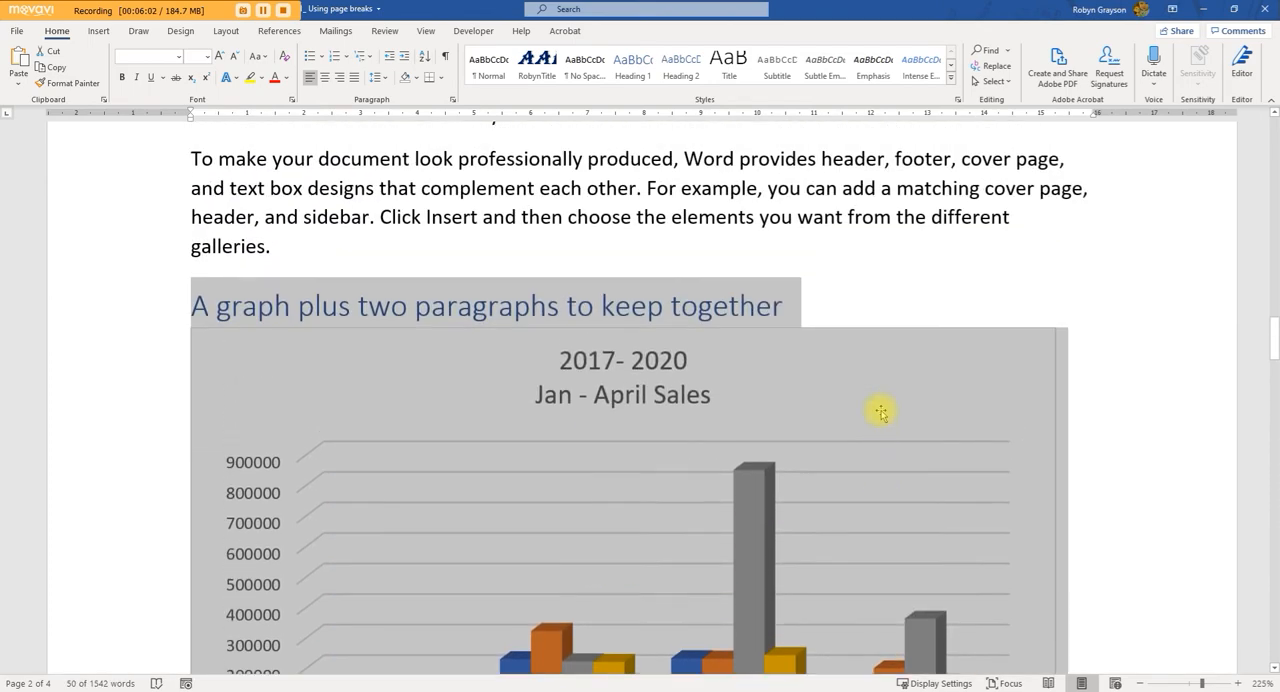
{"action": "scroll", "coordinate": [643, 372], "scroll_direction": "down", "scroll_amount": 6}
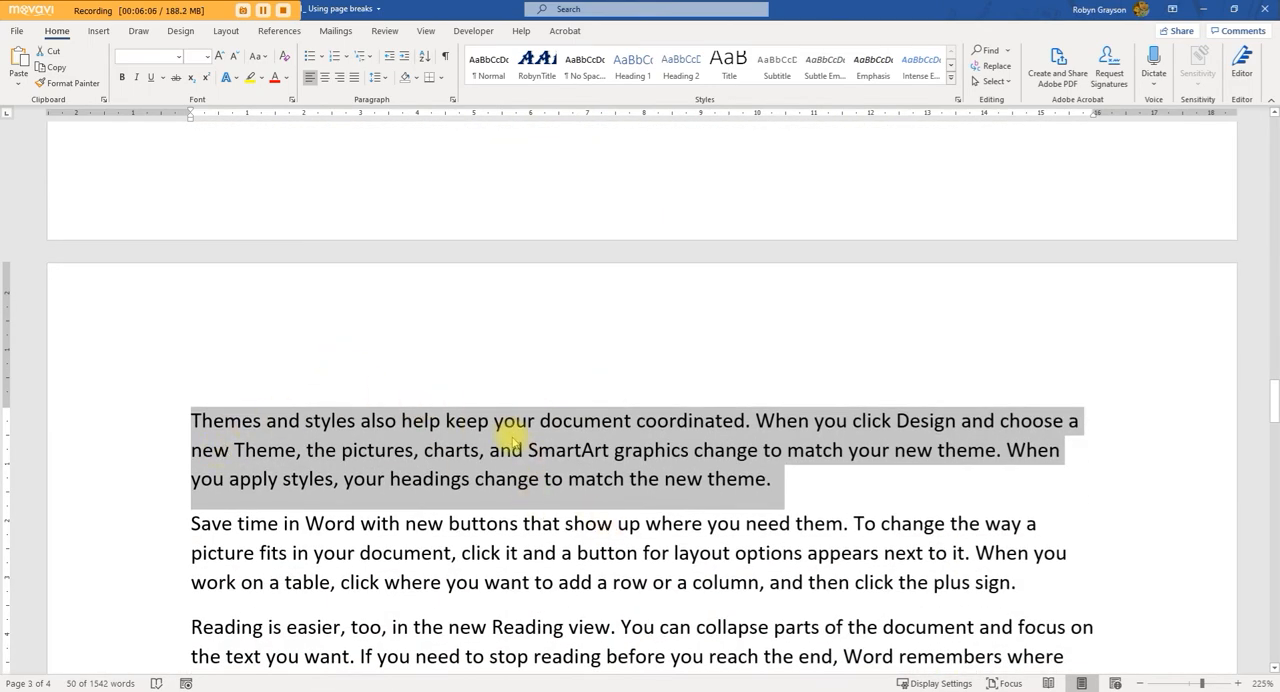
{"action": "left_click", "coordinate": [452, 100]}
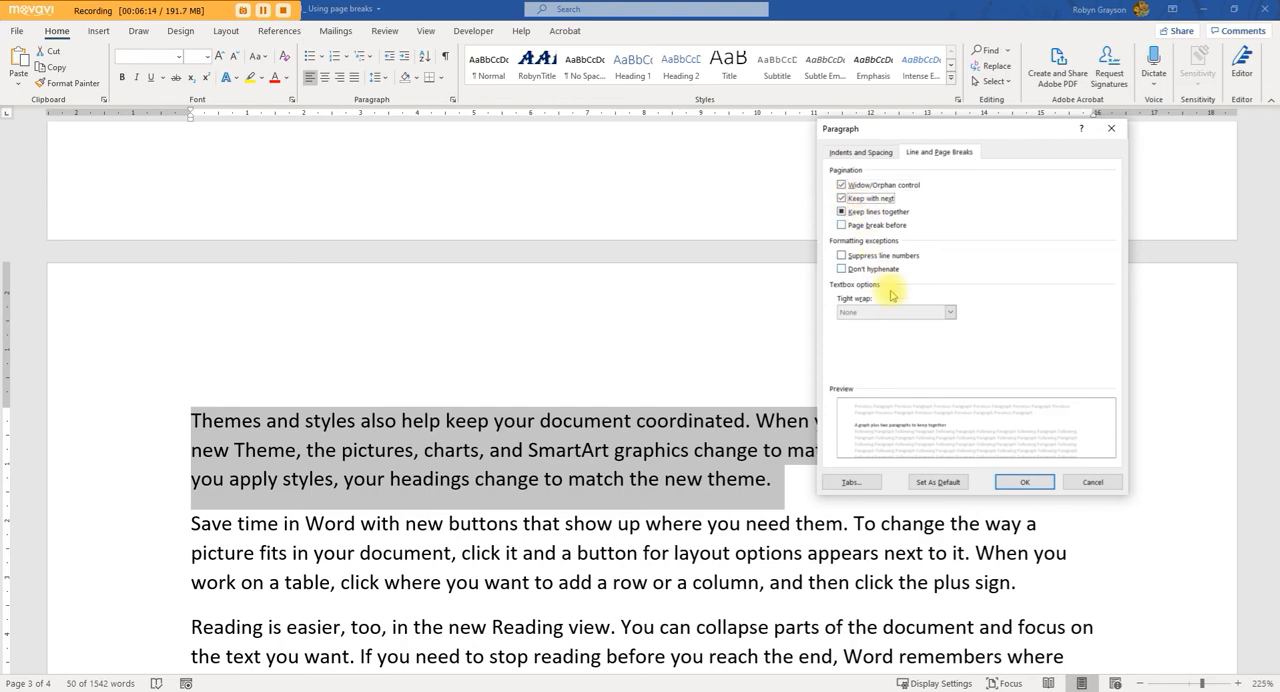
{"action": "left_click", "coordinate": [1022, 483]}
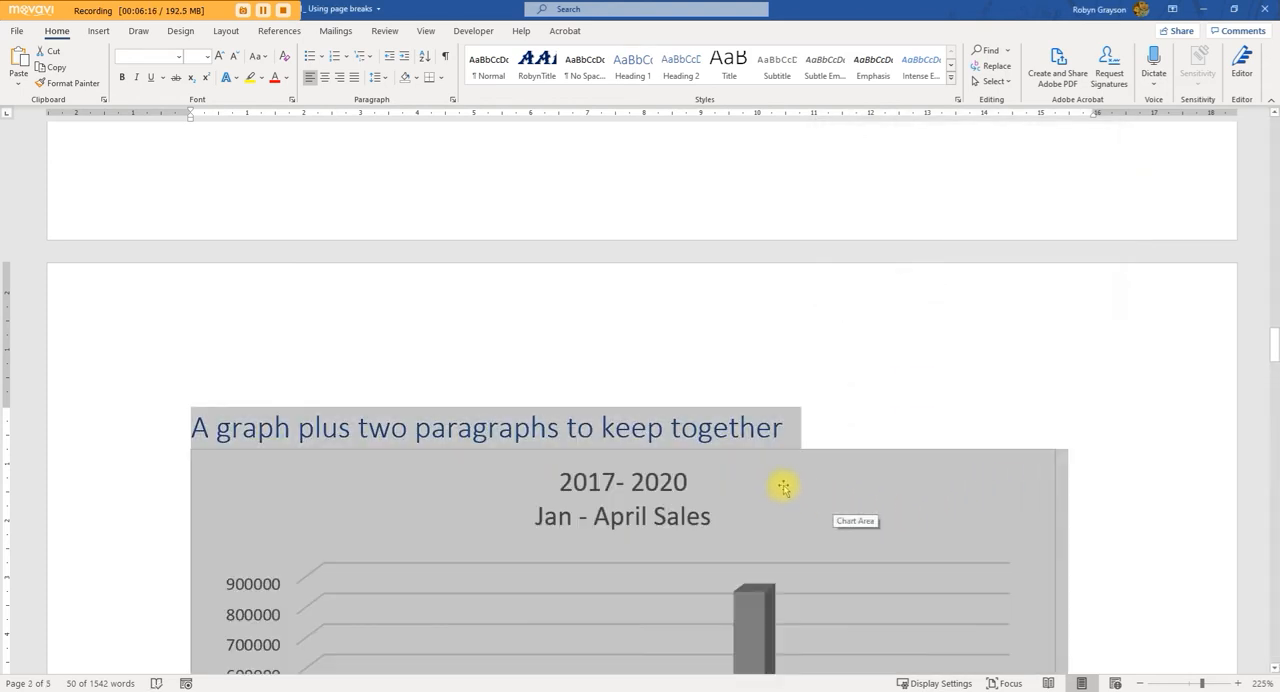
Step: Examine the page flow around the sales chart section, from the end of page 2 to the paragraphs following the chart
{"action": "scroll", "coordinate": [783, 487], "scroll_direction": "up", "scroll_amount": 10}
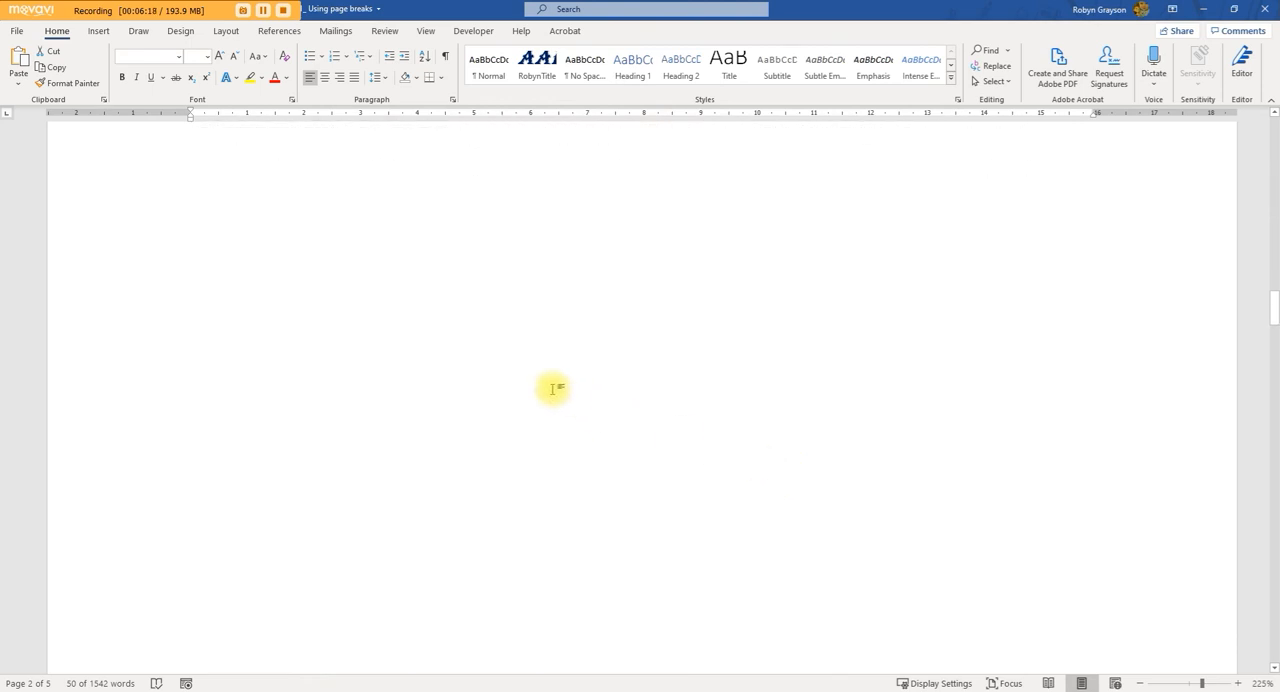
{"action": "scroll", "coordinate": [560, 375], "scroll_direction": "up", "scroll_amount": 1}
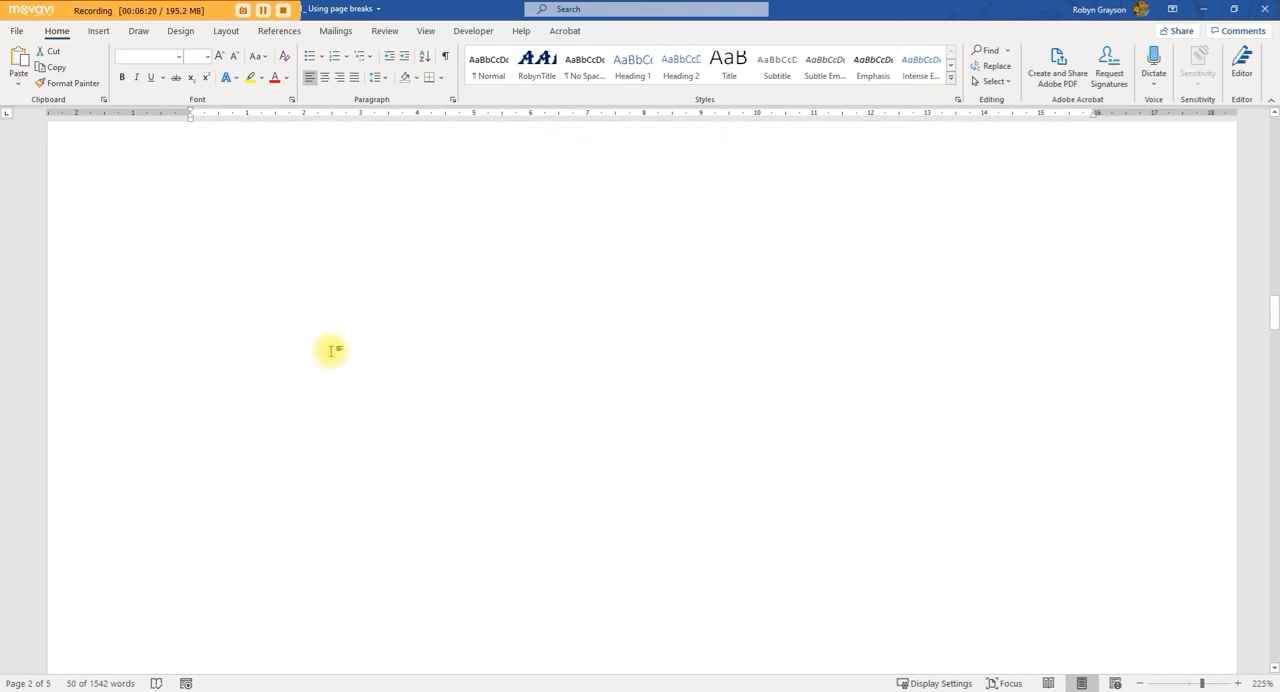
{"action": "scroll", "coordinate": [335, 348], "scroll_direction": "down", "scroll_amount": 5}
{"action": "left_click", "coordinate": [1063, 360]}
{"action": "scroll", "coordinate": [1075, 380], "scroll_direction": "down", "scroll_amount": 6}
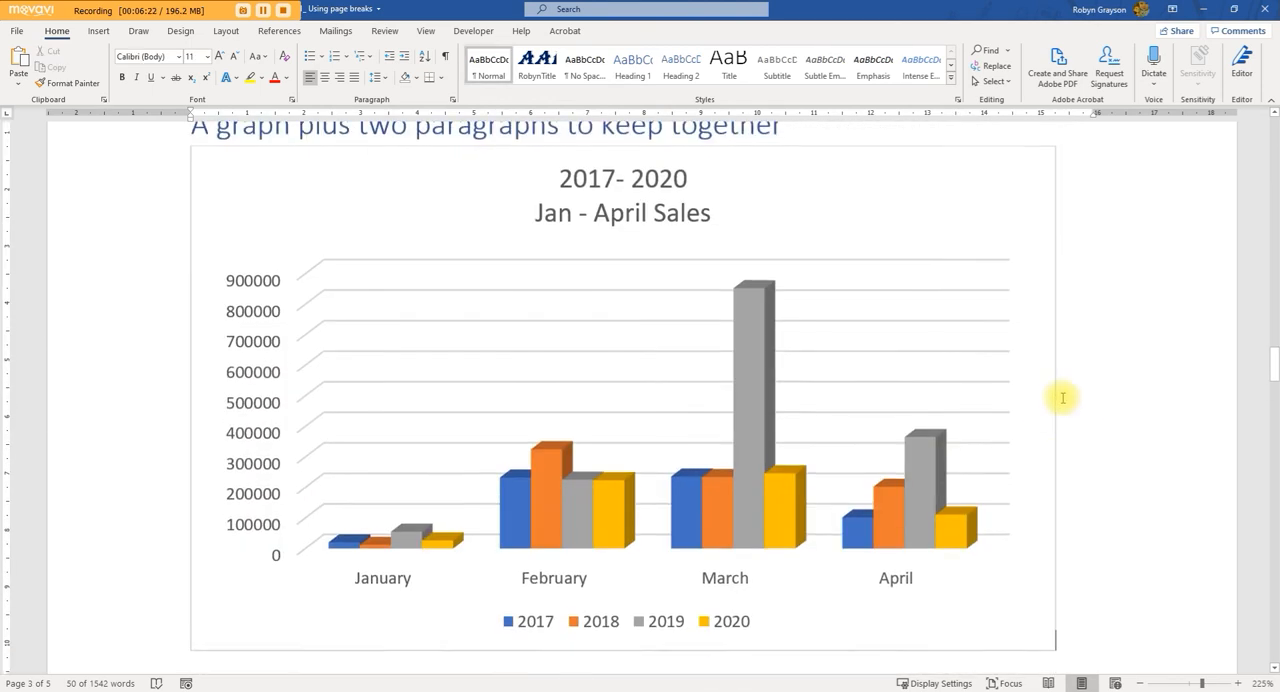
{"action": "scroll", "coordinate": [730, 400], "scroll_direction": "up", "scroll_amount": 6}
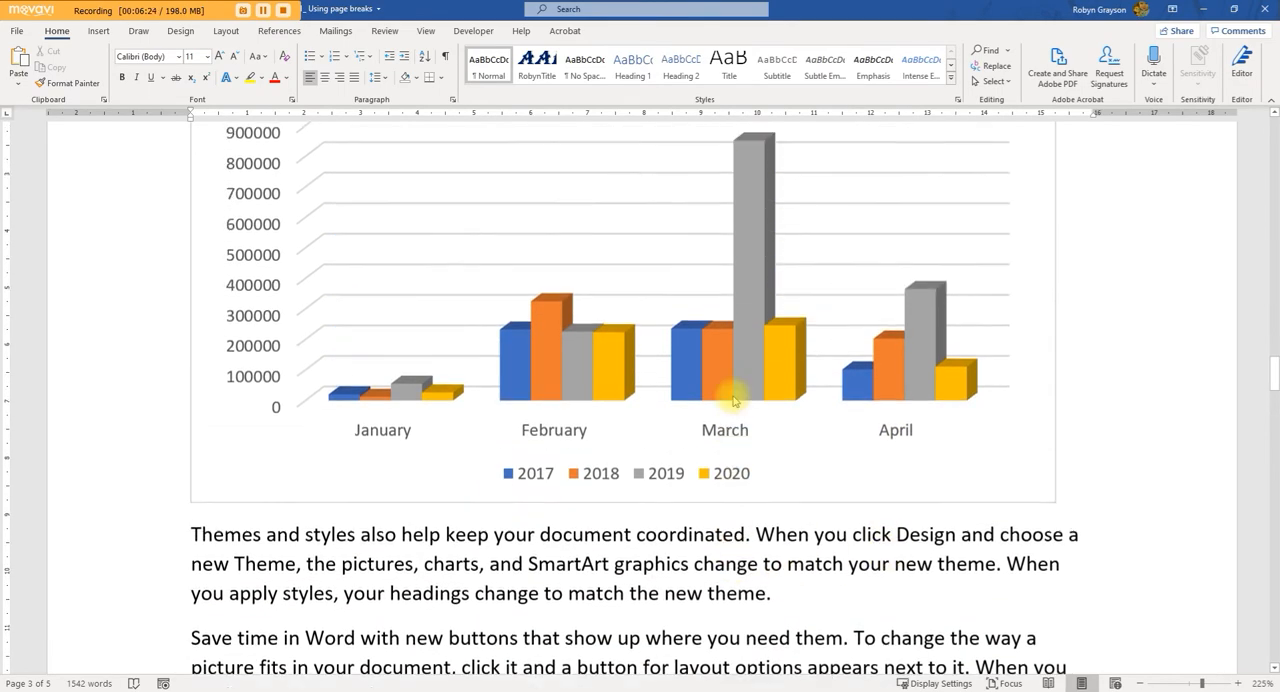
{"action": "scroll", "coordinate": [730, 398], "scroll_direction": "down", "scroll_amount": 3}
{"action": "scroll", "coordinate": [731, 399], "scroll_direction": "down", "scroll_amount": 5}
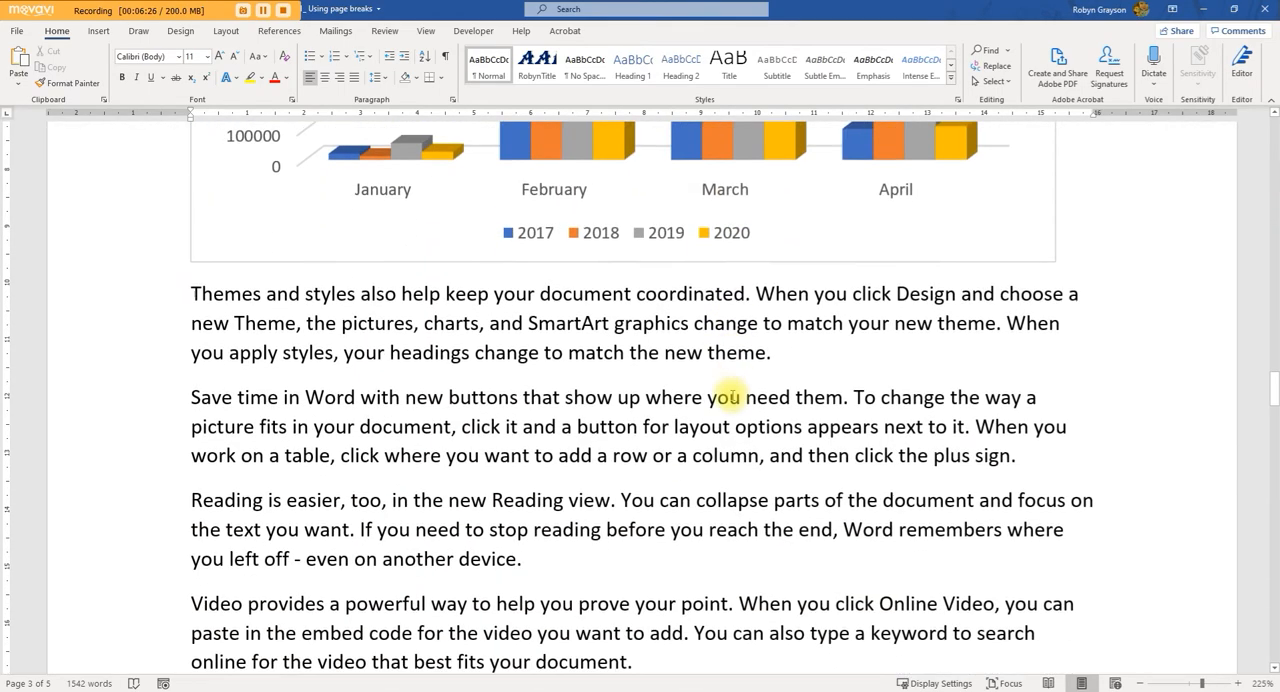
{"action": "scroll", "coordinate": [731, 398], "scroll_direction": "up", "scroll_amount": 3}
{"action": "scroll", "coordinate": [731, 398], "scroll_direction": "up", "scroll_amount": 20}
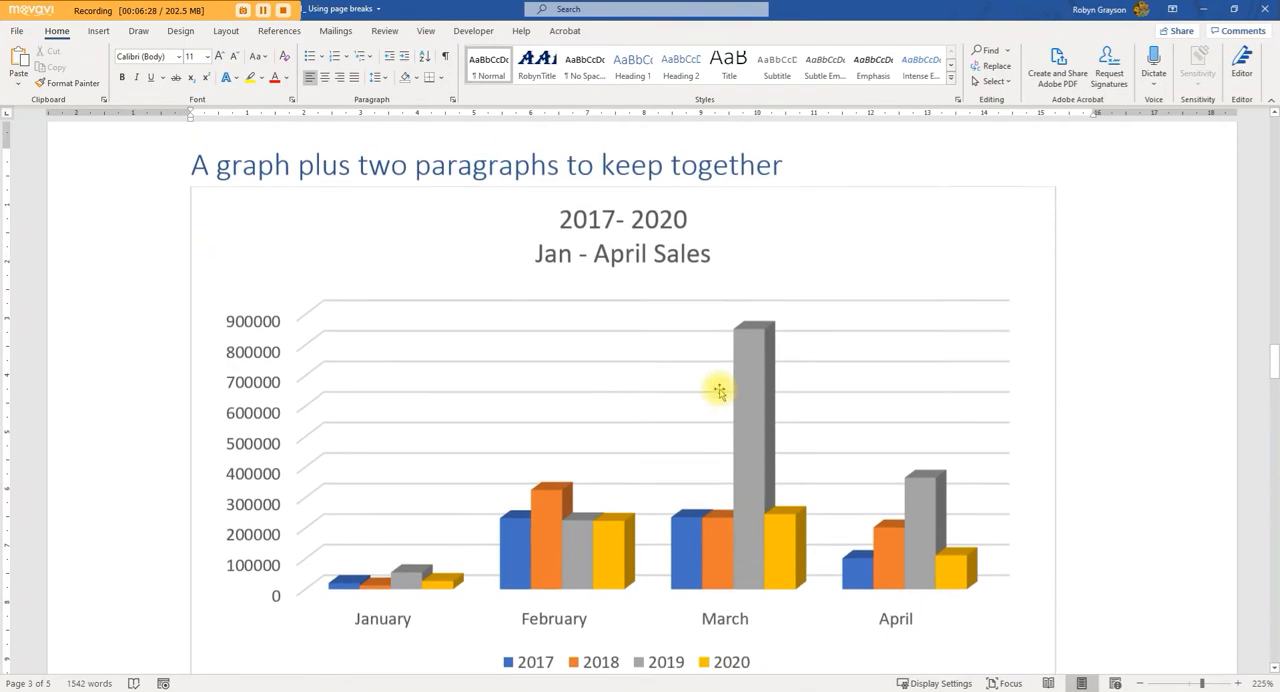
Step: Check the Line and Page Breaks options that apply to the sales chart's paragraph
{"action": "scroll", "coordinate": [493, 343], "scroll_direction": "up", "scroll_amount": 9}
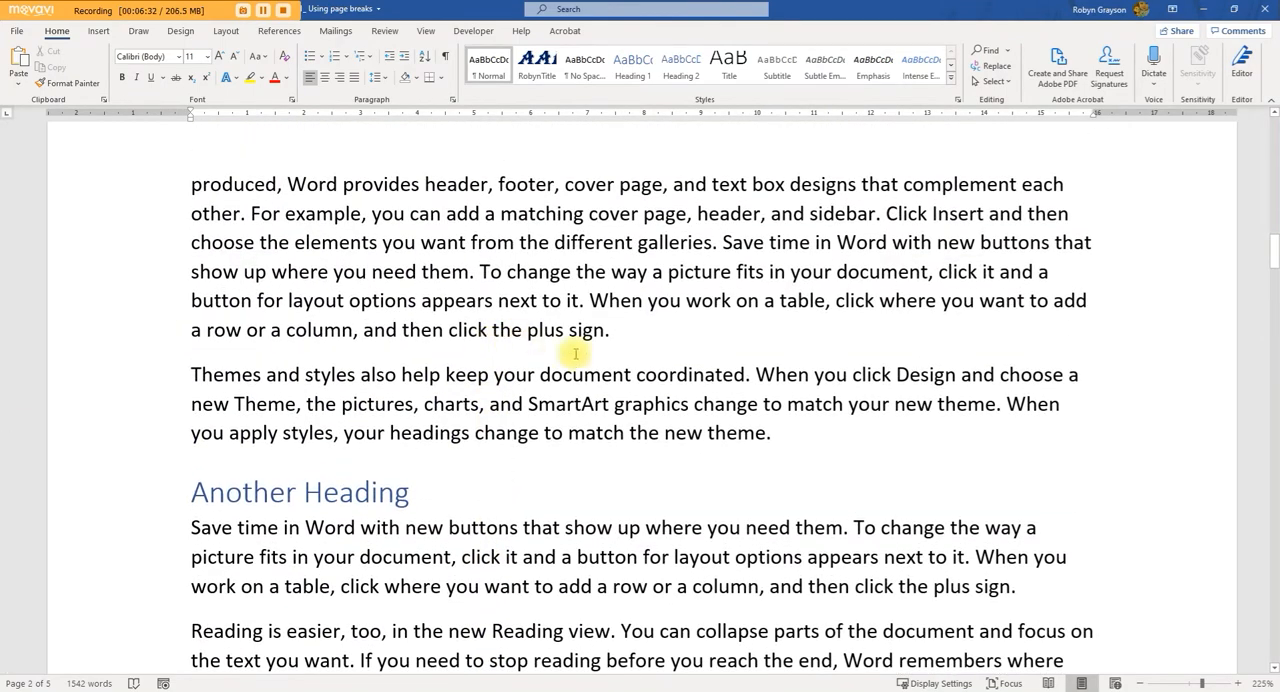
{"action": "scroll", "coordinate": [466, 330], "scroll_direction": "up", "scroll_amount": 2}
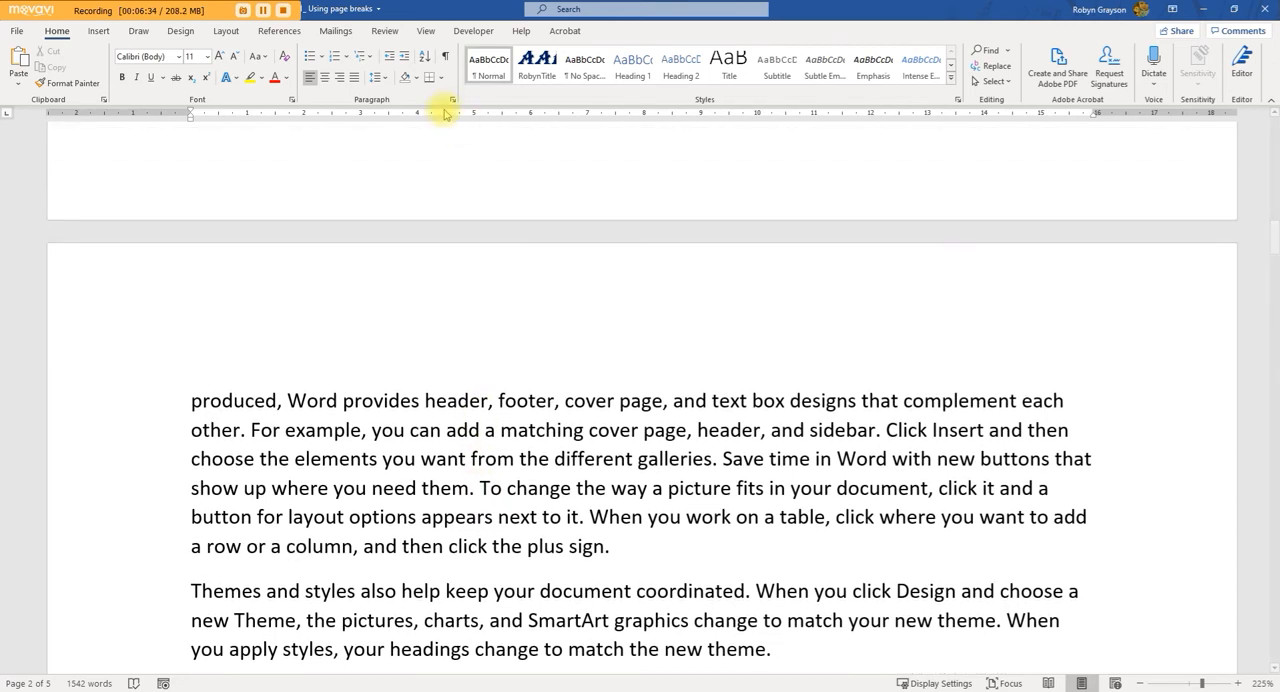
{"action": "left_click", "coordinate": [452, 100]}
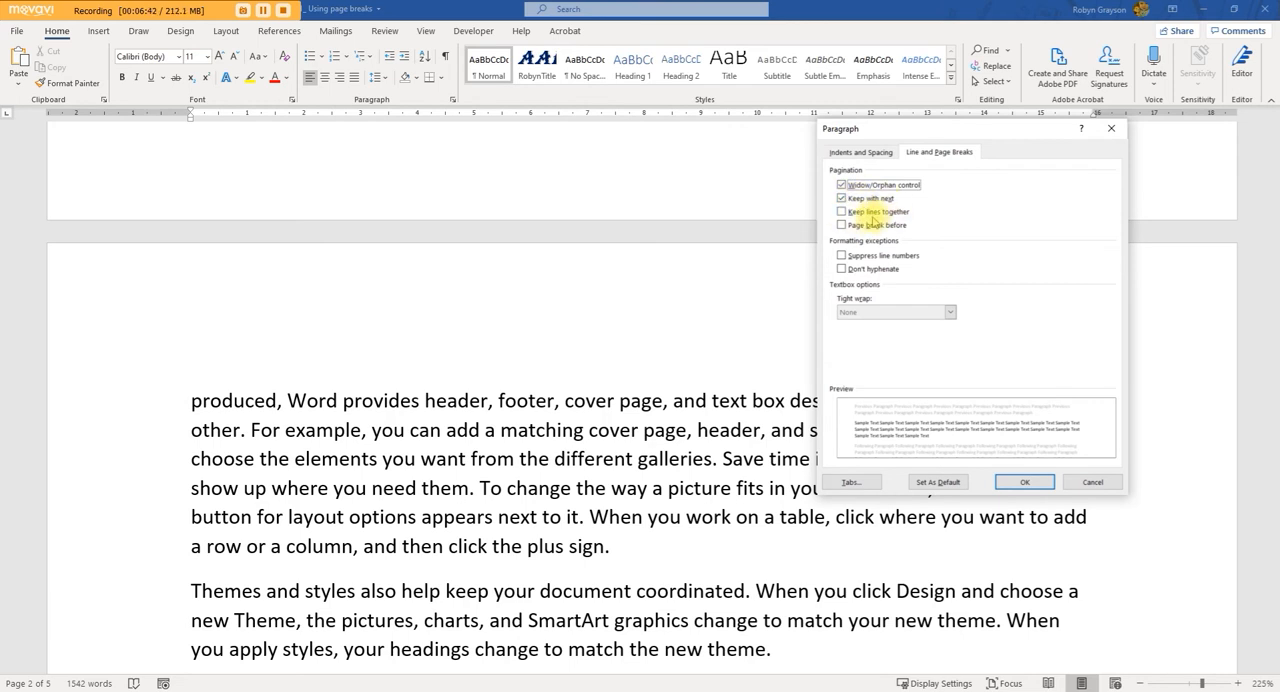
{"action": "left_click", "coordinate": [1028, 483]}
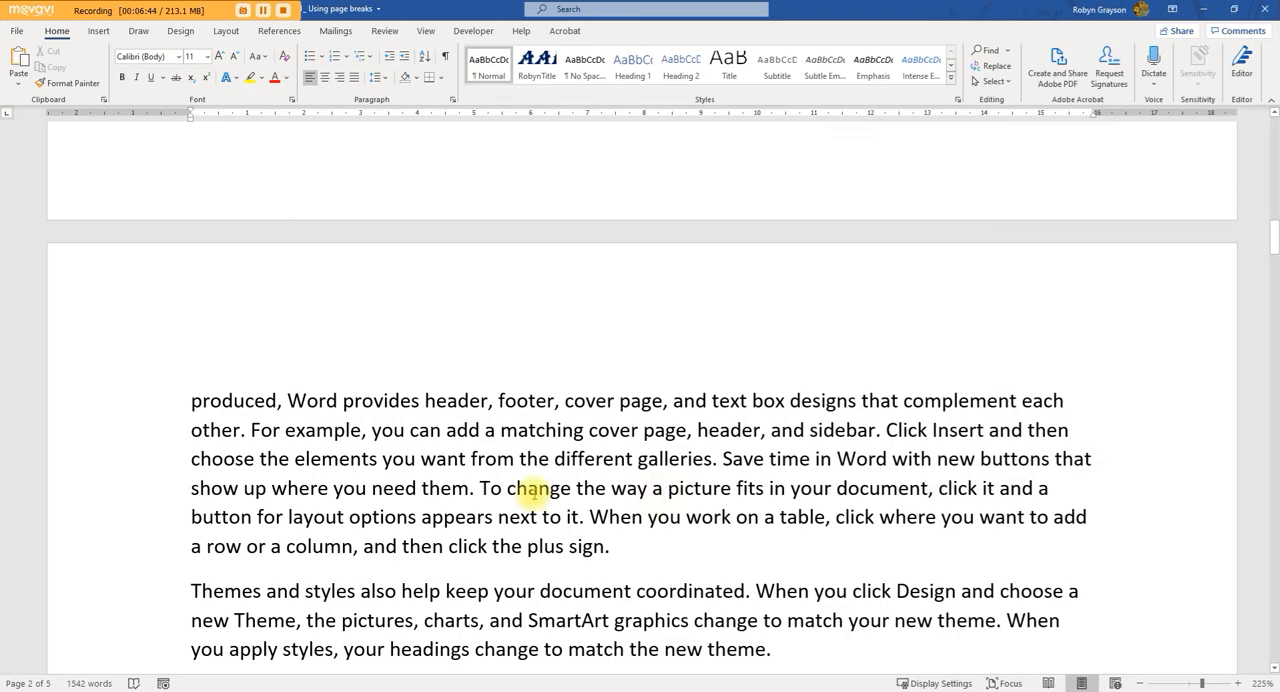
Step: Examine the page flow through the following pages, including the "A graph to display landscape" section, and return to the split between pages 1 and 2
{"action": "scroll", "coordinate": [377, 457], "scroll_direction": "down", "scroll_amount": 3}
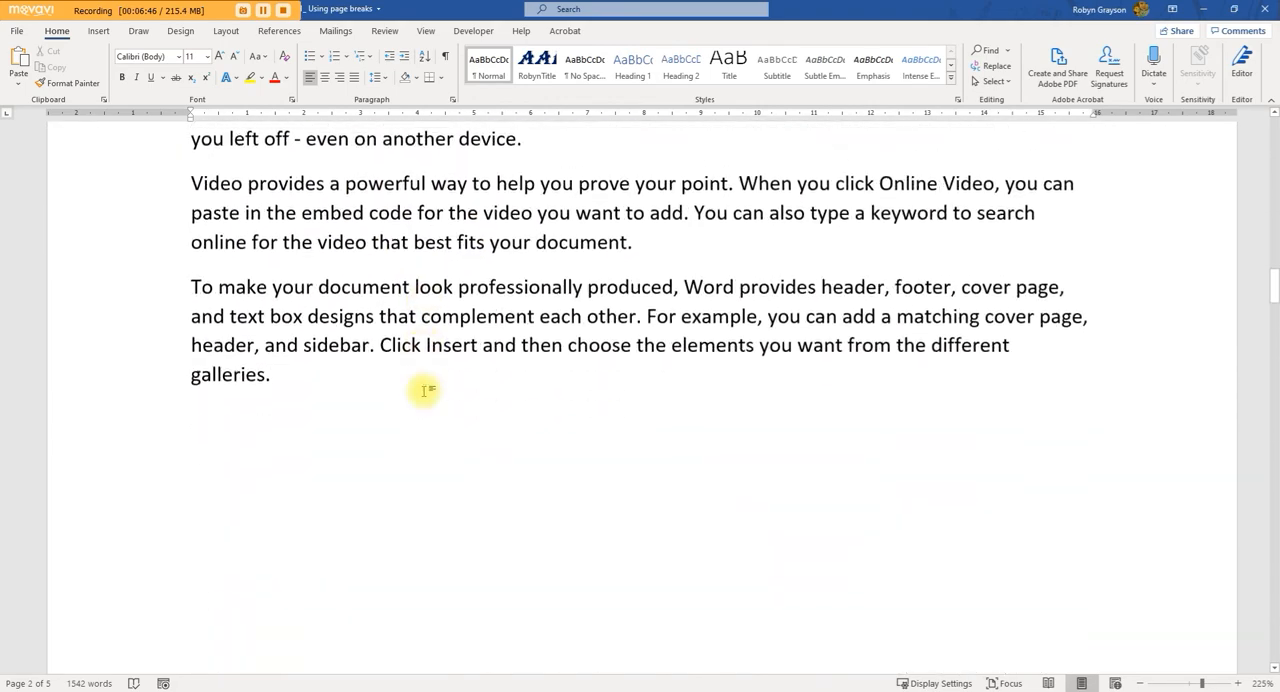
{"action": "scroll", "coordinate": [406, 389], "scroll_direction": "down", "scroll_amount": 5}
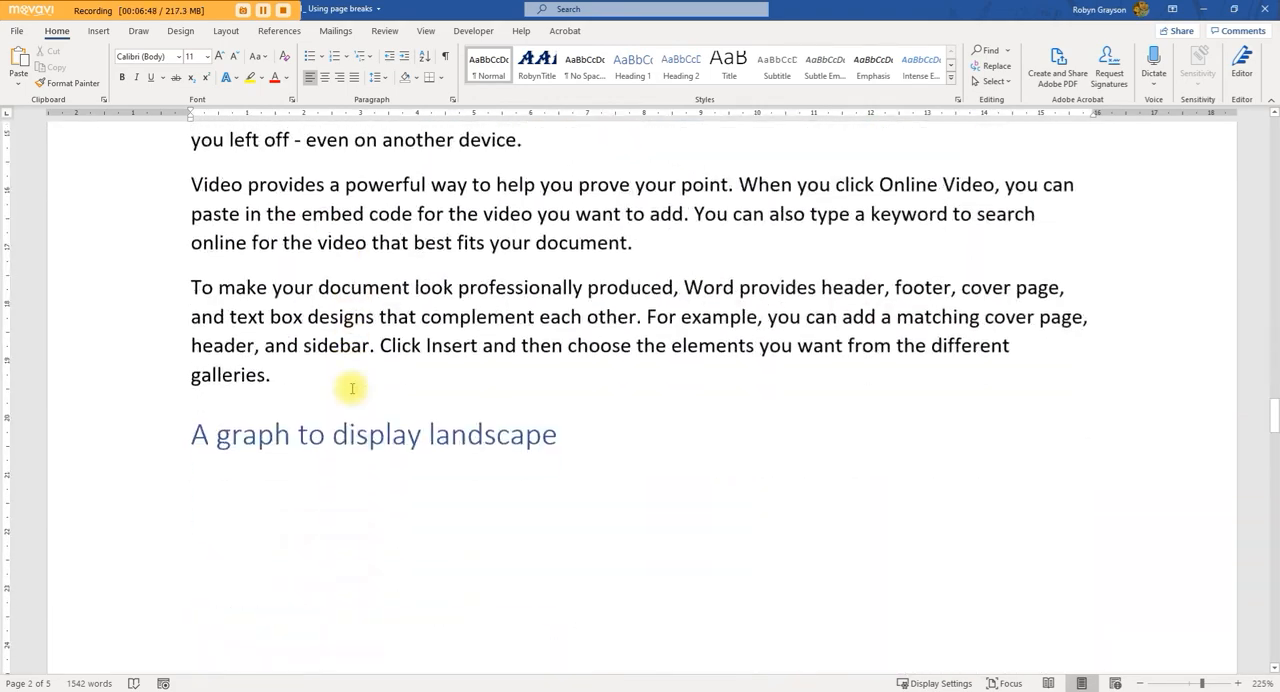
{"action": "scroll", "coordinate": [328, 364], "scroll_direction": "down", "scroll_amount": 7}
{"action": "scroll", "coordinate": [352, 390], "scroll_direction": "down", "scroll_amount": 7}
{"action": "scroll", "coordinate": [352, 390], "scroll_direction": "up", "scroll_amount": 12}
{"action": "scroll", "coordinate": [352, 391], "scroll_direction": "down", "scroll_amount": 7}
{"action": "scroll", "coordinate": [352, 391], "scroll_direction": "up", "scroll_amount": 10}
{"action": "scroll", "coordinate": [352, 391], "scroll_direction": "down", "scroll_amount": 10}
{"action": "scroll", "coordinate": [352, 392], "scroll_direction": "up", "scroll_amount": 14}
{"action": "scroll", "coordinate": [352, 392], "scroll_direction": "up", "scroll_amount": 8}
{"action": "scroll", "coordinate": [350, 390], "scroll_direction": "down", "scroll_amount": 9}
{"action": "scroll", "coordinate": [350, 389], "scroll_direction": "down", "scroll_amount": 10}
{"action": "scroll", "coordinate": [350, 418], "scroll_direction": "up", "scroll_amount": 3}
{"action": "scroll", "coordinate": [375, 520], "scroll_direction": "up", "scroll_amount": 2}
{"action": "scroll", "coordinate": [368, 600], "scroll_direction": "down", "scroll_amount": 3}
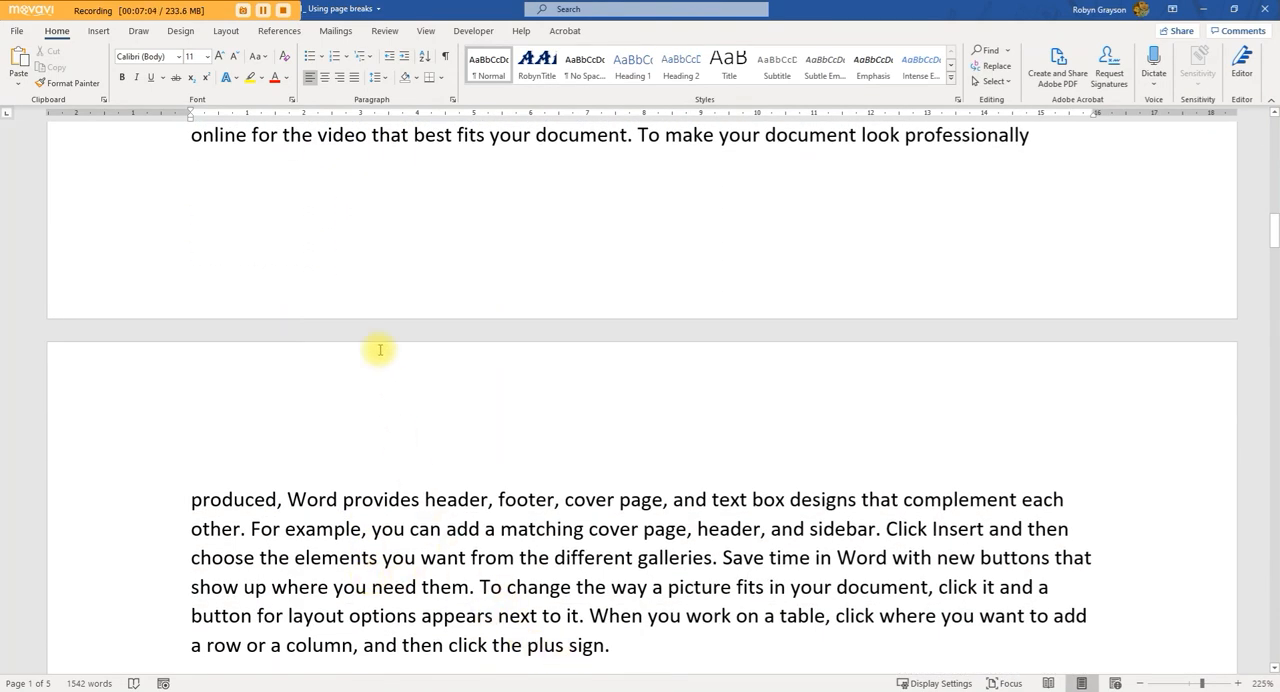
Step: Turn on Keep lines together for the "Video provides" paragraph under the "Three important paragraphs to keep together" heading
{"action": "scroll", "coordinate": [471, 563], "scroll_direction": "up", "scroll_amount": 3}
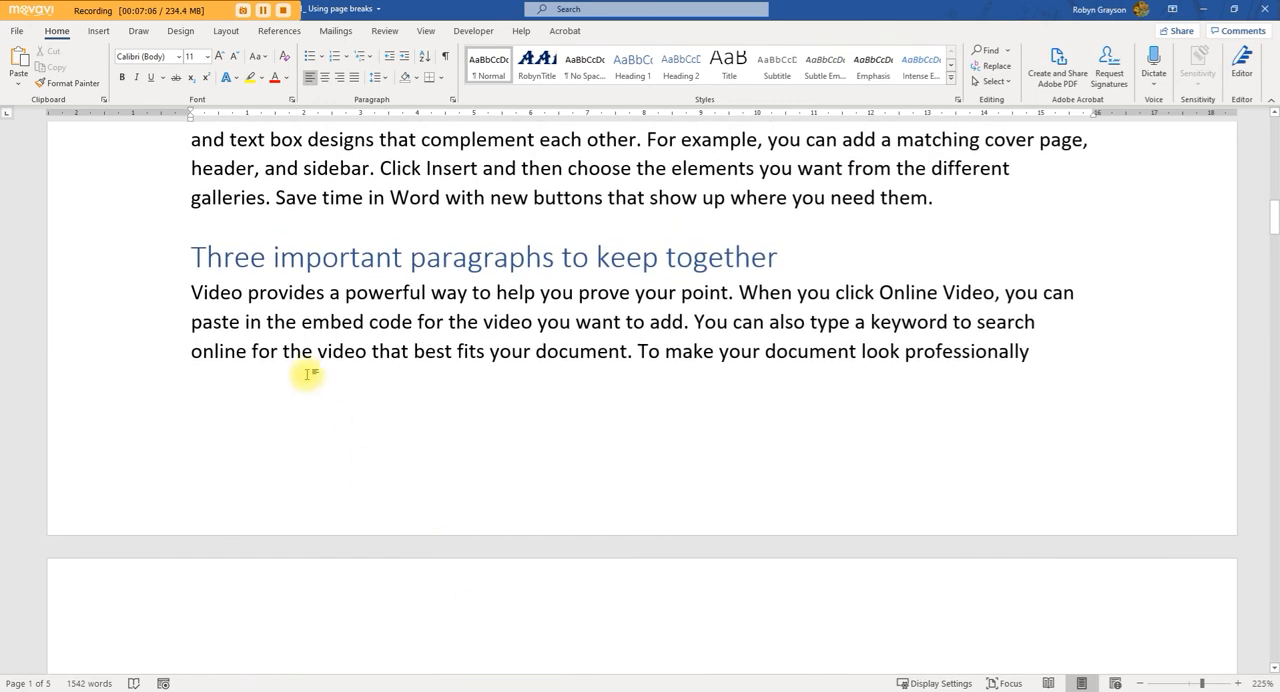
{"action": "left_click", "coordinate": [330, 322]}
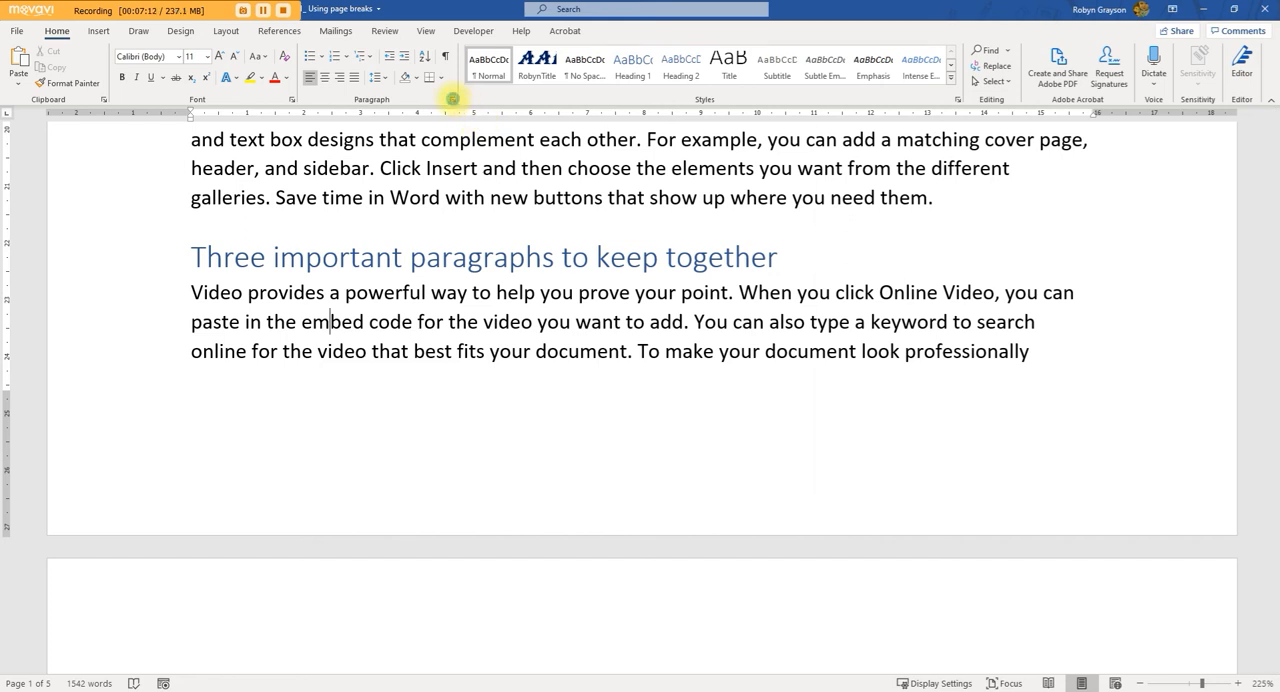
{"action": "left_click", "coordinate": [452, 99]}
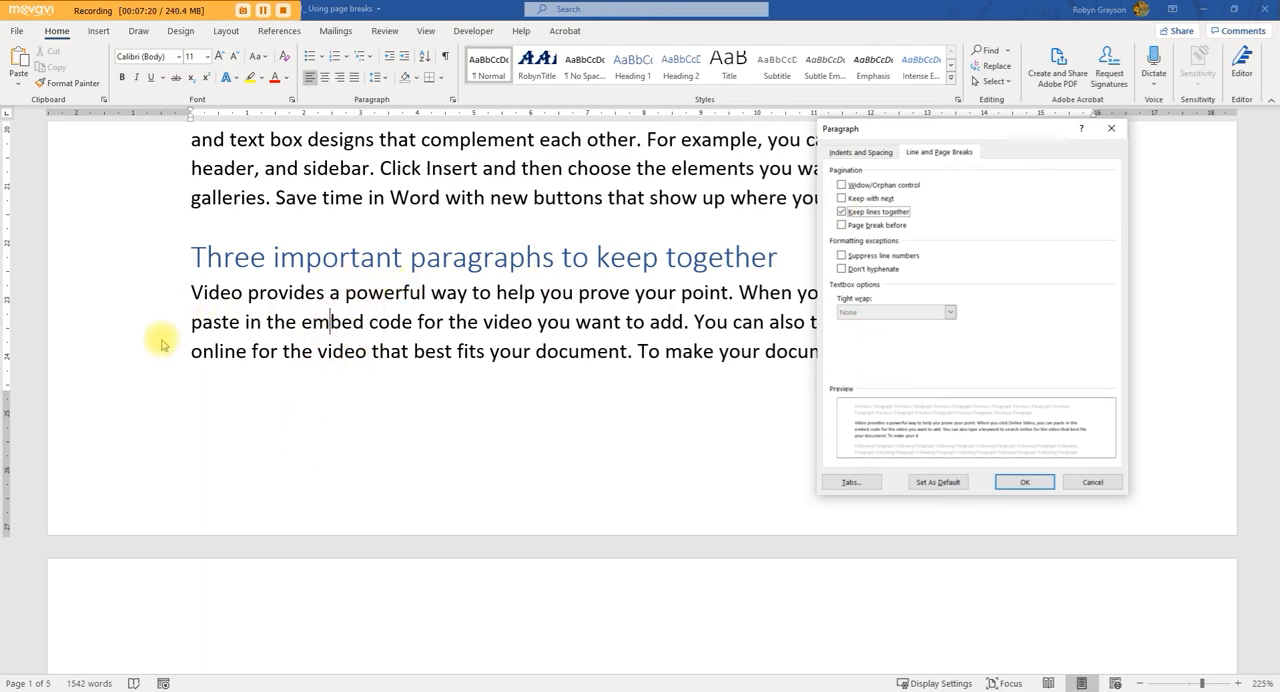
{"action": "left_click", "coordinate": [1024, 482]}
{"action": "scroll", "coordinate": [974, 569], "scroll_direction": "down", "scroll_amount": 3}
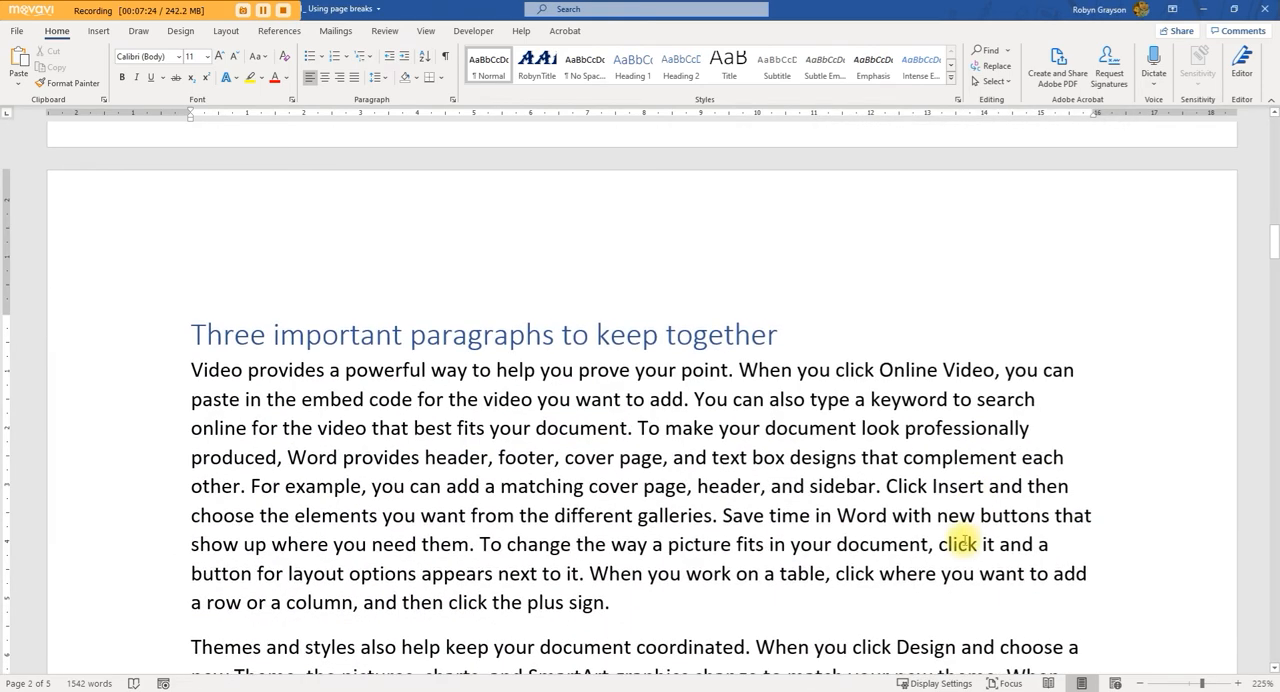
Step: Check the Line and Page Breaks options applied to the "Three important paragraphs to keep together" heading
{"action": "scroll", "coordinate": [958, 543], "scroll_direction": "down", "scroll_amount": 3}
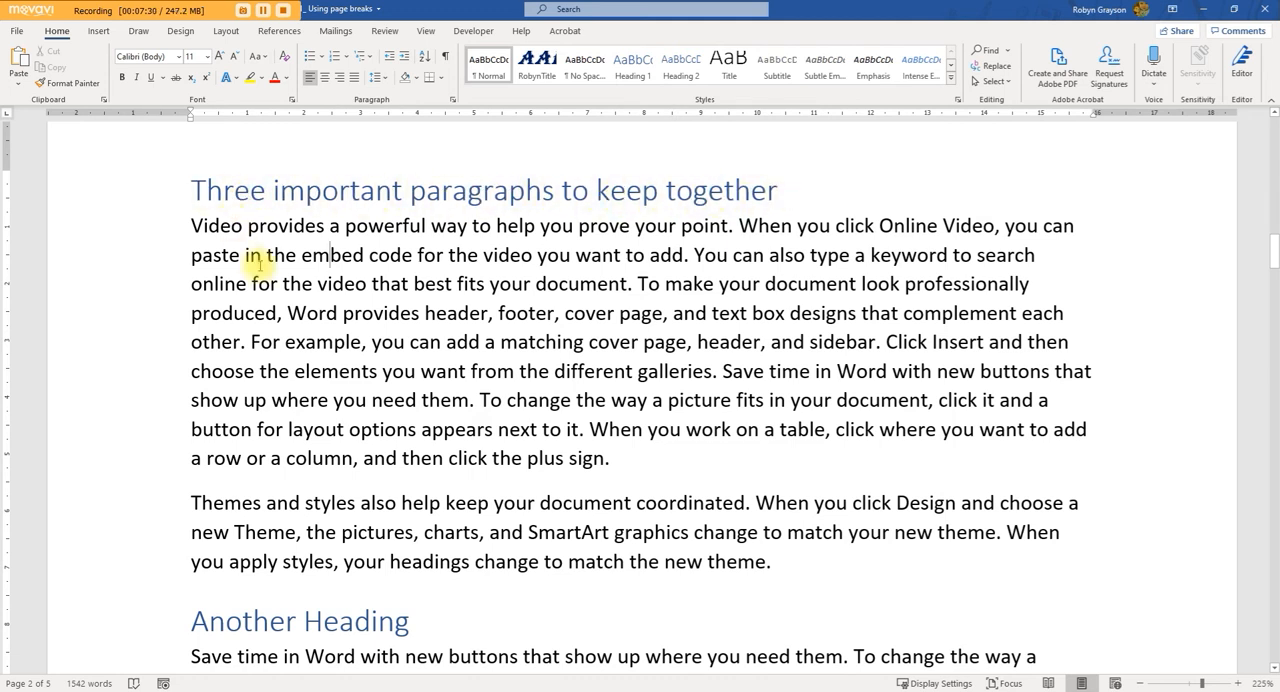
{"action": "left_click", "coordinate": [193, 190]}
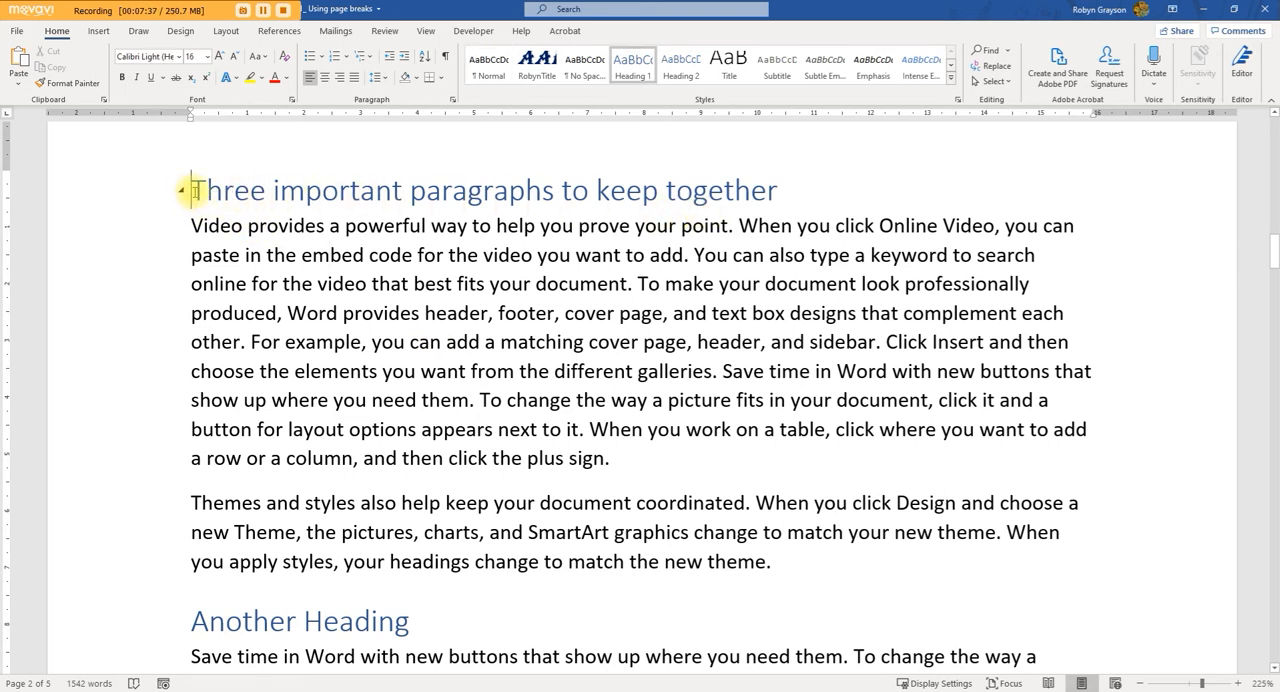
{"action": "left_click", "coordinate": [451, 100]}
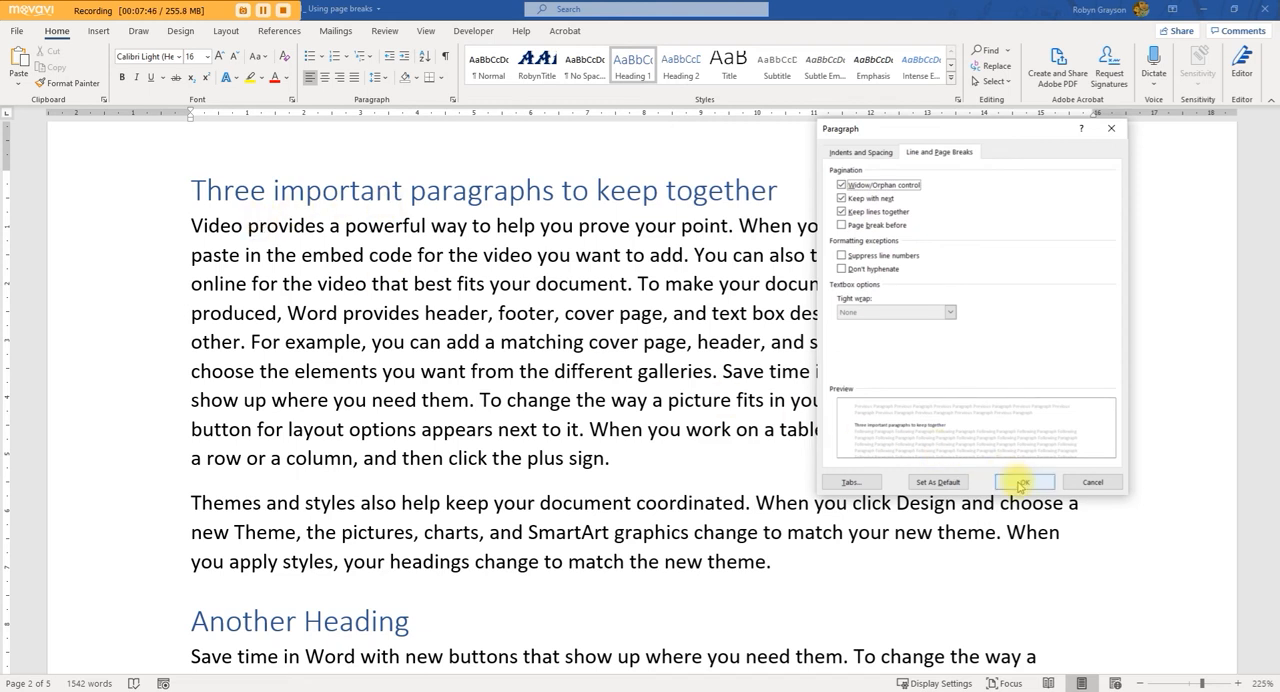
{"action": "left_click", "coordinate": [1020, 484]}
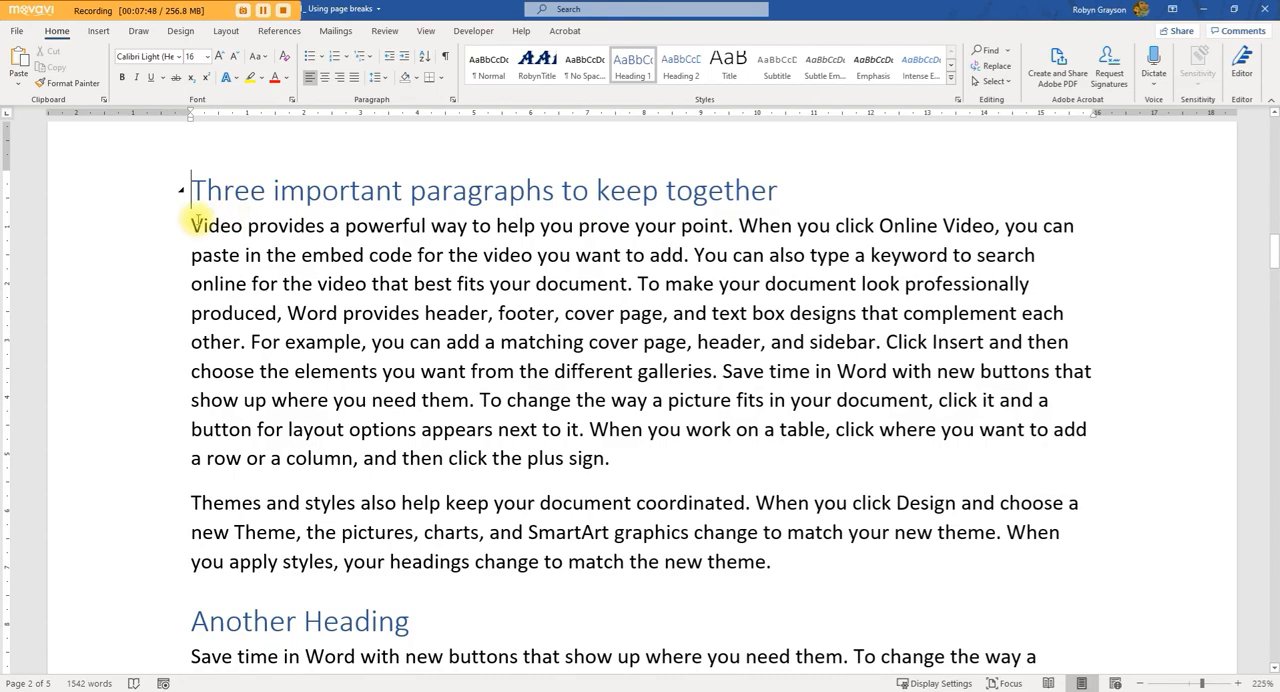
Step: Review the page flow back to "All about Breaks" and recheck the Line and Page Breaks options of the current heading
{"action": "scroll", "coordinate": [482, 360], "scroll_direction": "down", "scroll_amount": 2}
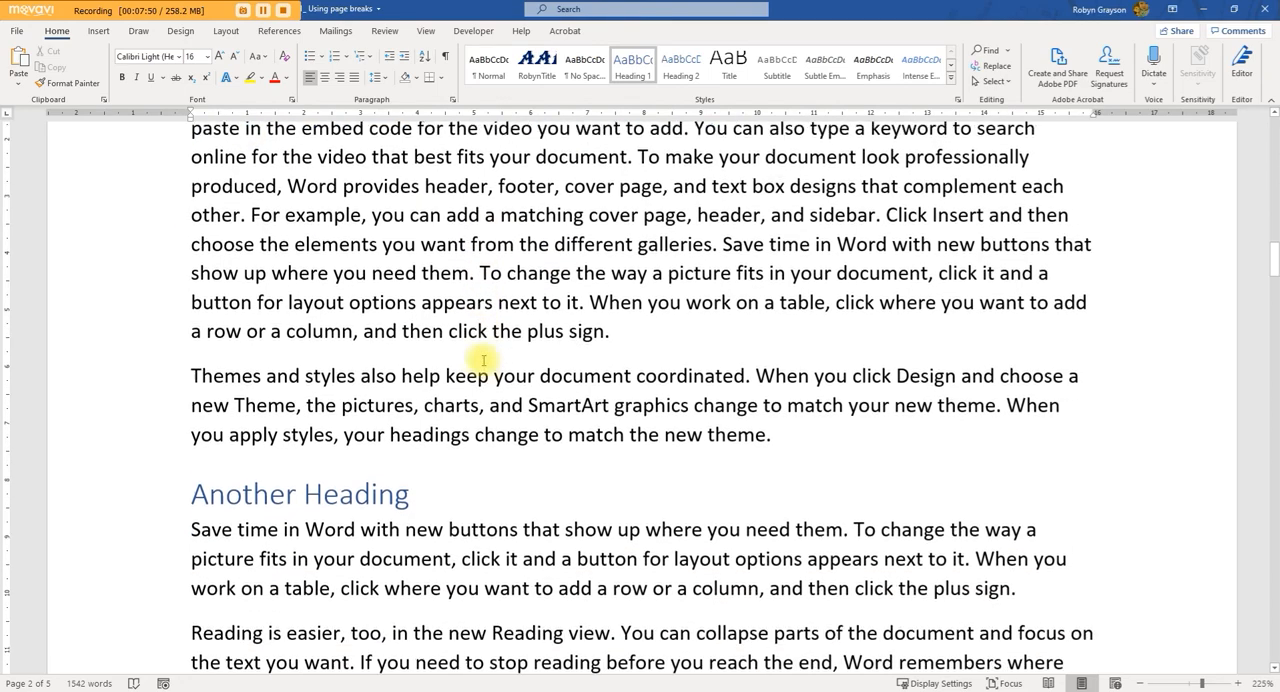
{"action": "scroll", "coordinate": [482, 360], "scroll_direction": "up", "scroll_amount": 6}
{"action": "scroll", "coordinate": [483, 360], "scroll_direction": "up", "scroll_amount": 15}
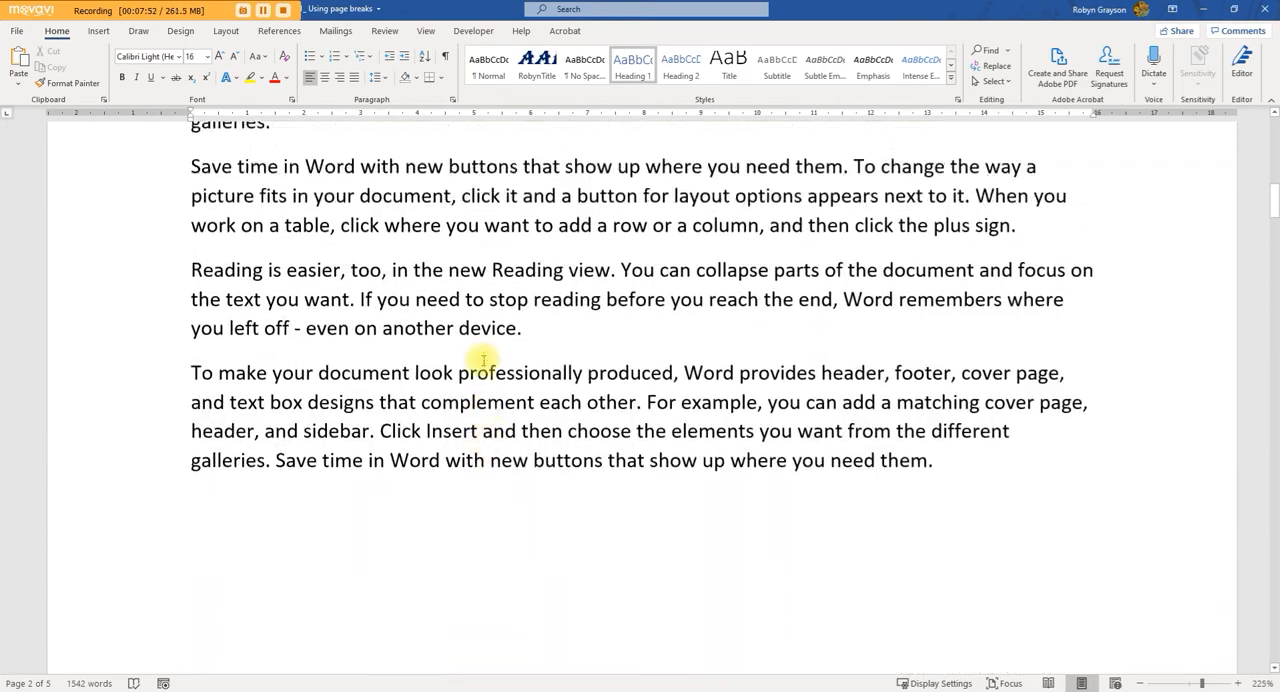
{"action": "scroll", "coordinate": [483, 360], "scroll_direction": "up", "scroll_amount": 2}
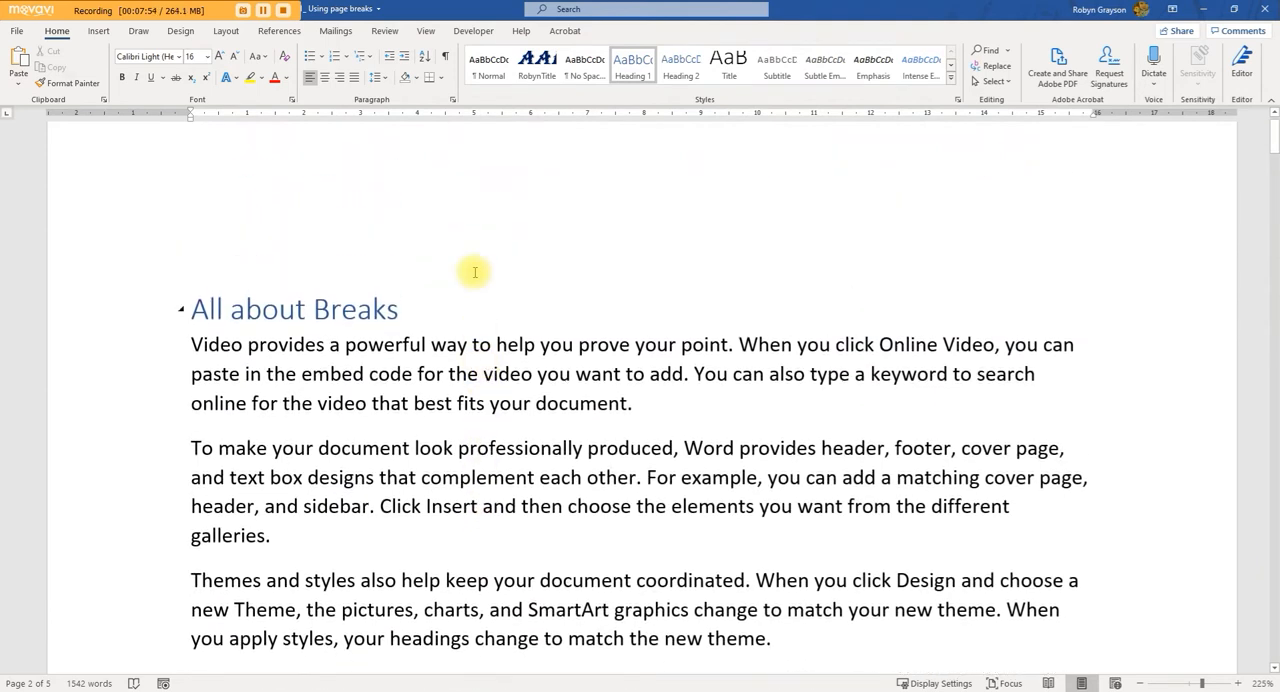
{"action": "left_click", "coordinate": [452, 100]}
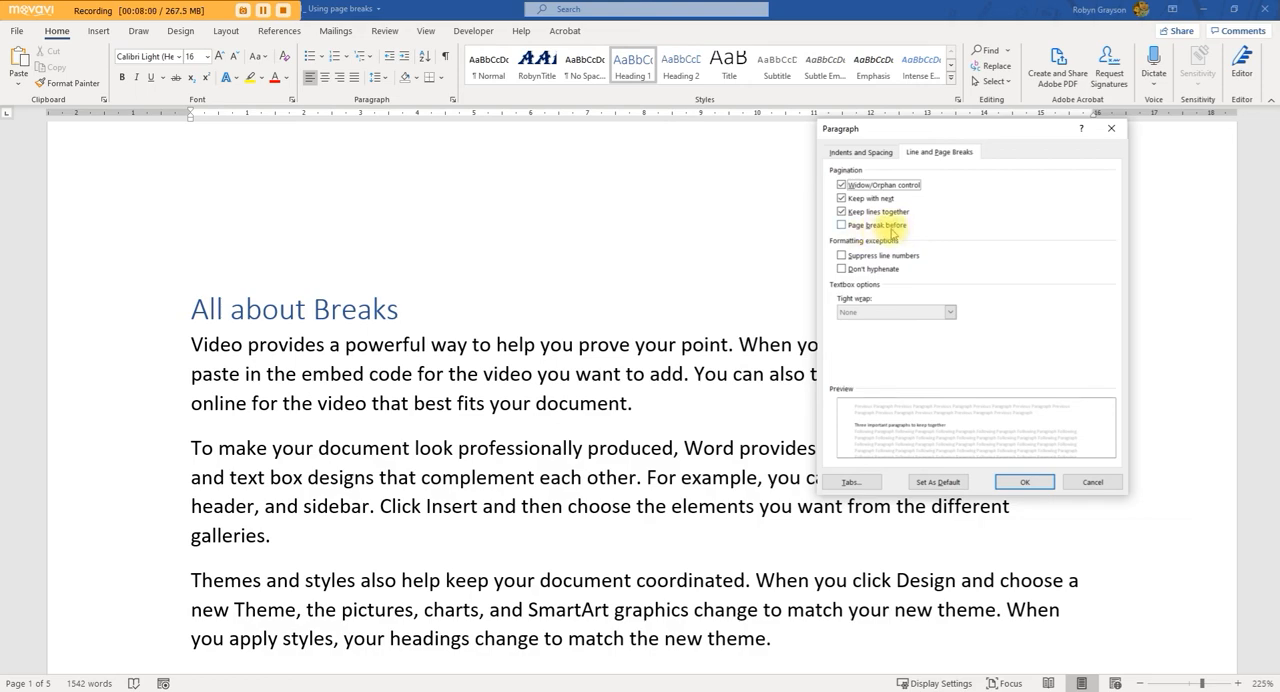
{"action": "left_click", "coordinate": [1025, 483]}
Step: Examine the page flow from the first page down to the sales chart and the "A graph to display landscape" heading before it
{"action": "scroll", "coordinate": [345, 426], "scroll_direction": "down", "scroll_amount": 5}
{"action": "scroll", "coordinate": [345, 426], "scroll_direction": "down", "scroll_amount": 10}
{"action": "scroll", "coordinate": [345, 426], "scroll_direction": "down", "scroll_amount": 10}
{"action": "scroll", "coordinate": [330, 427], "scroll_direction": "down", "scroll_amount": 10}
{"action": "scroll", "coordinate": [330, 424], "scroll_direction": "down", "scroll_amount": 10}
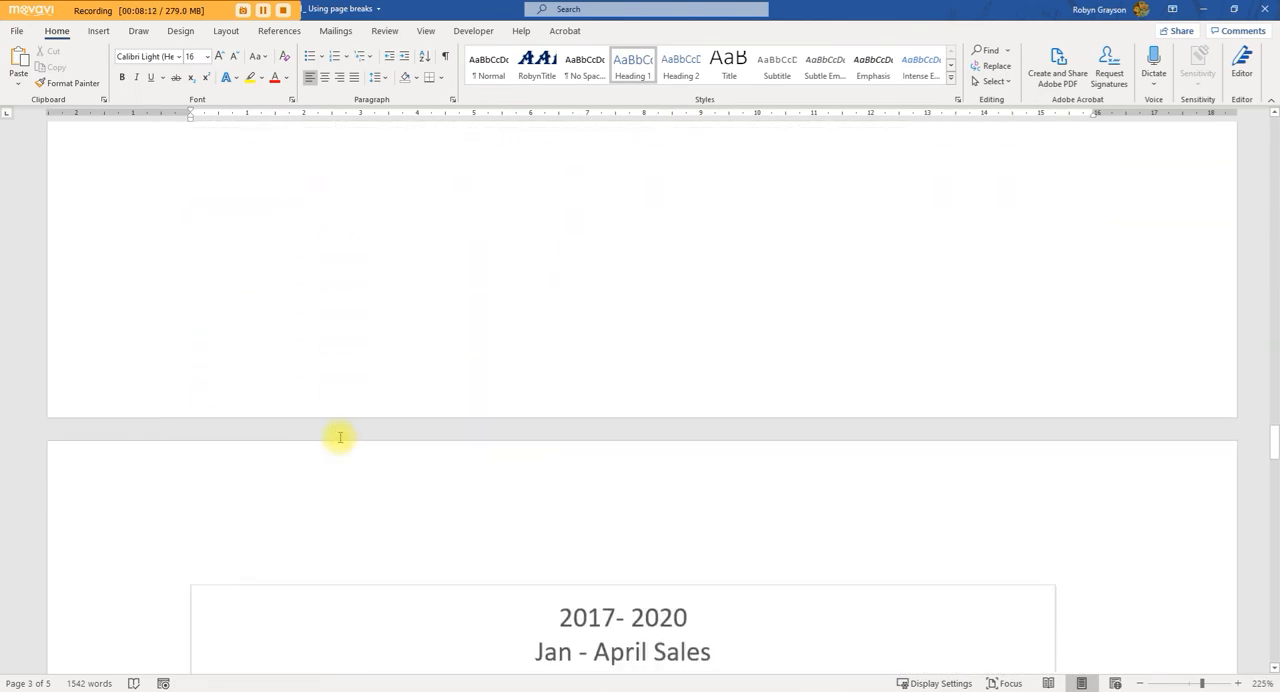
{"action": "scroll", "coordinate": [337, 437], "scroll_direction": "down", "scroll_amount": 5}
{"action": "scroll", "coordinate": [337, 437], "scroll_direction": "up", "scroll_amount": 10}
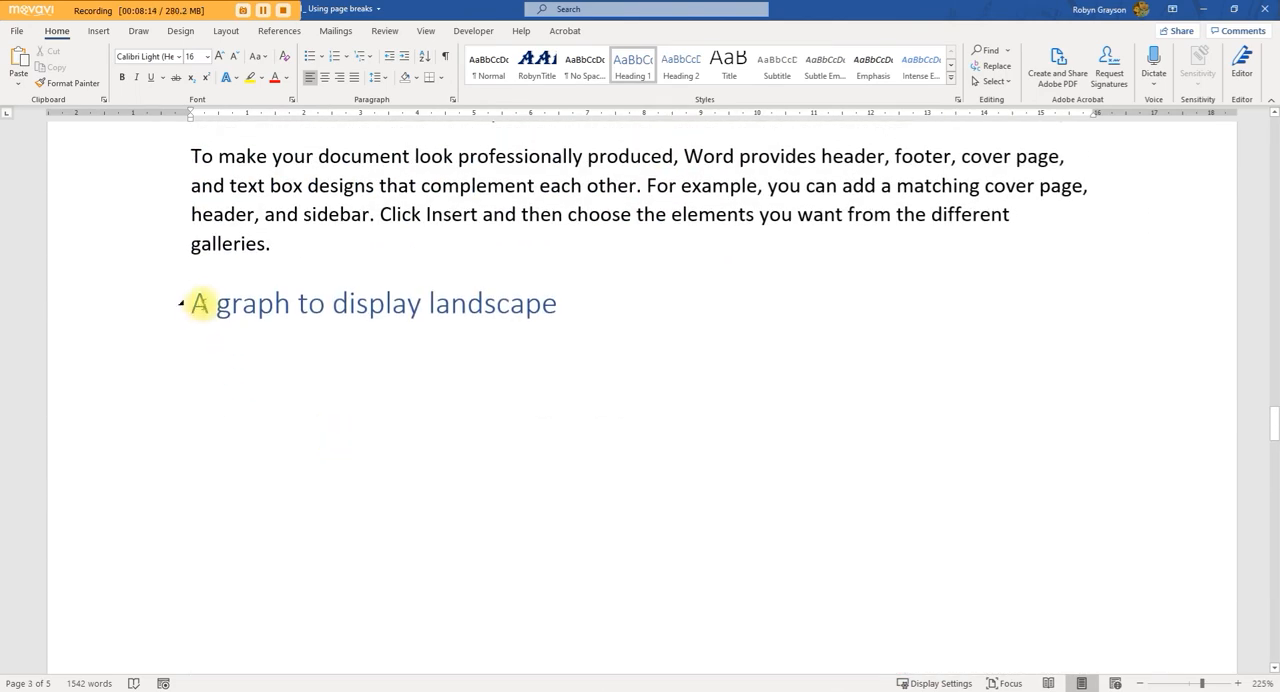
Step: Place the cursor before the "A graph to display landscape" heading and review the page and section breaks available there
{"action": "left_click", "coordinate": [192, 303]}
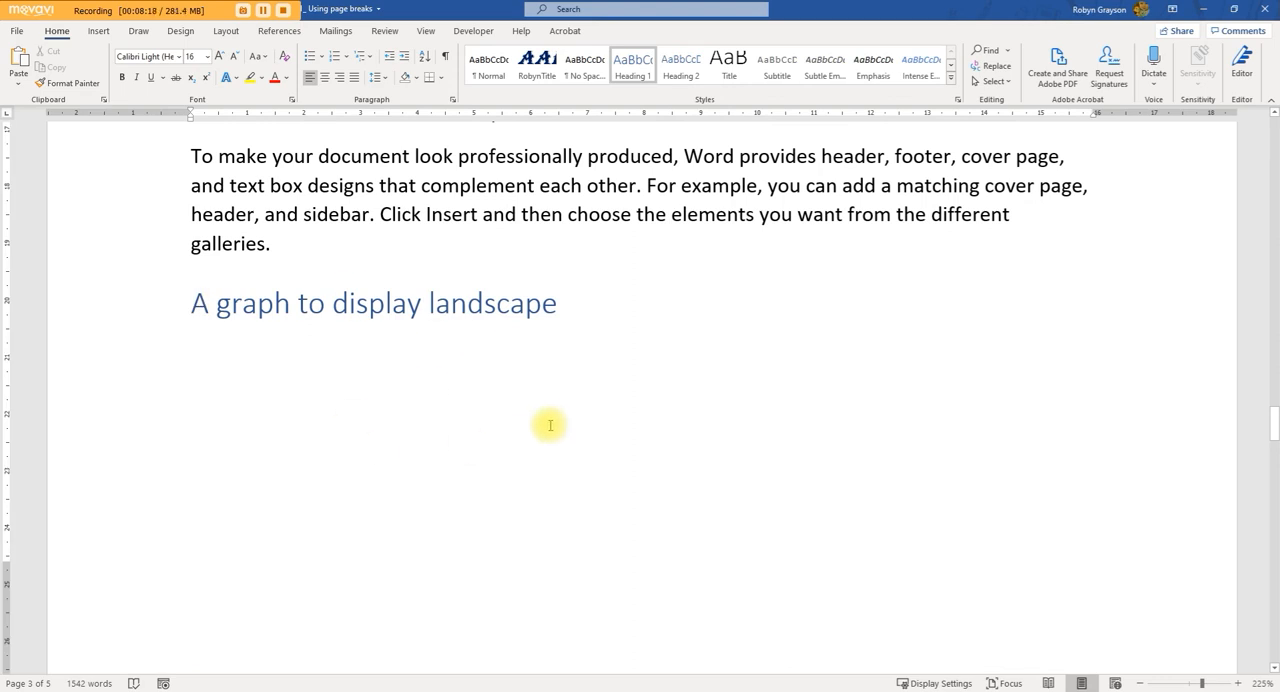
{"action": "scroll", "coordinate": [549, 425], "scroll_direction": "down", "scroll_amount": 5}
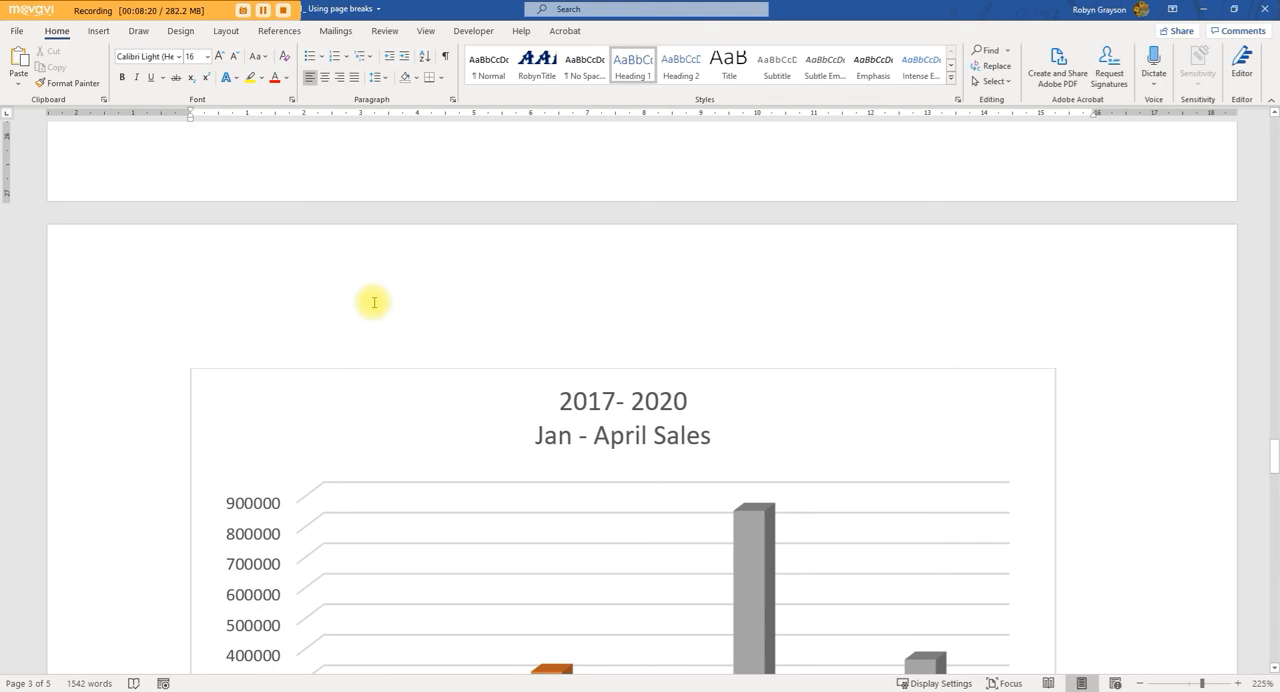
{"action": "scroll", "coordinate": [343, 359], "scroll_direction": "up", "scroll_amount": 3}
{"action": "scroll", "coordinate": [343, 359], "scroll_direction": "up", "scroll_amount": 3}
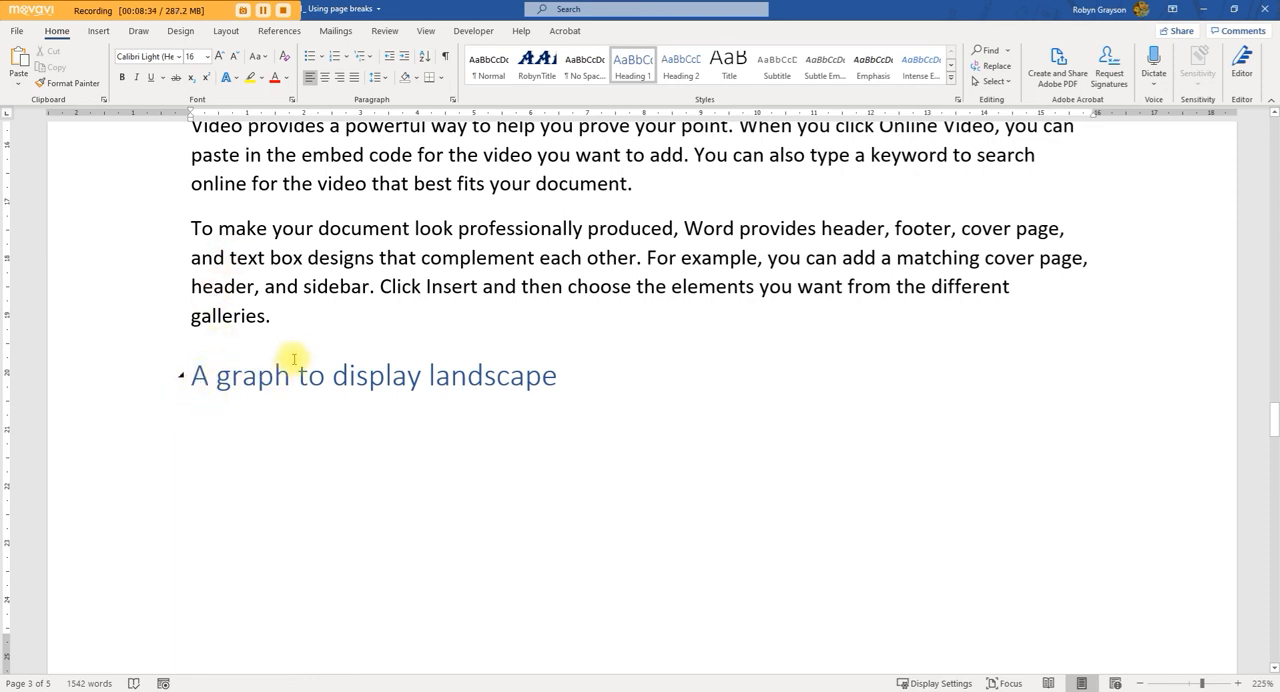
{"action": "left_click", "coordinate": [225, 31]}
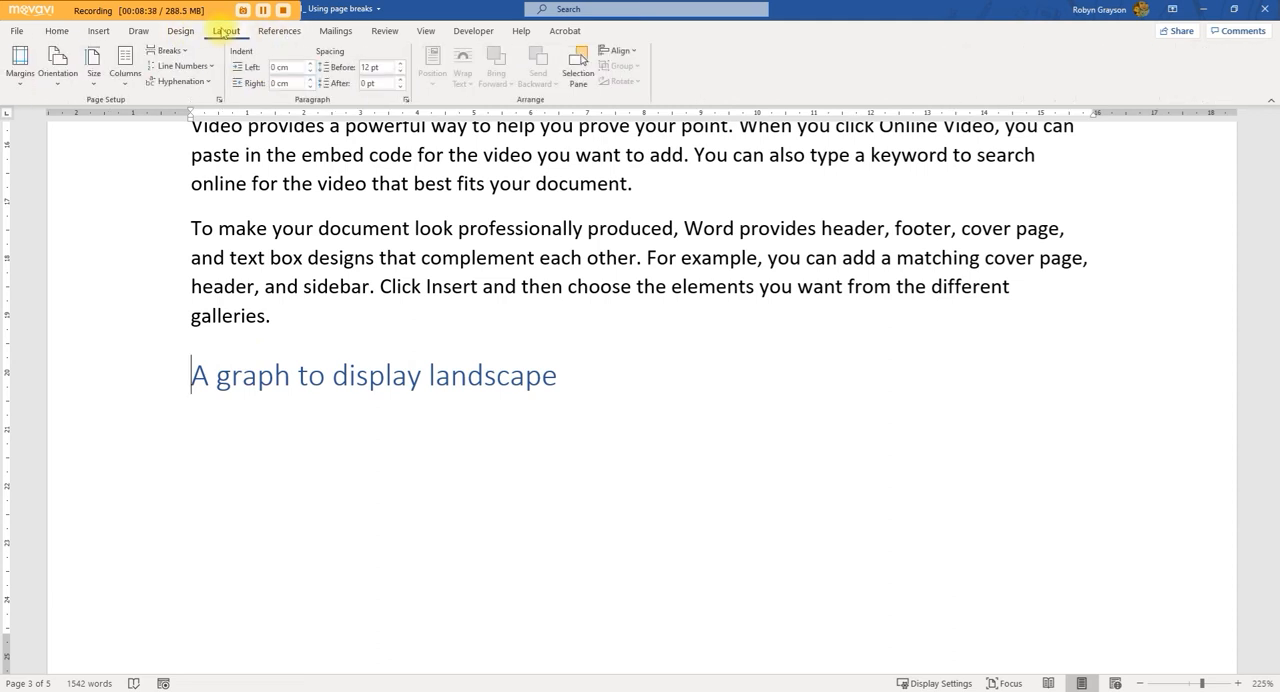
{"action": "left_click", "coordinate": [170, 51]}
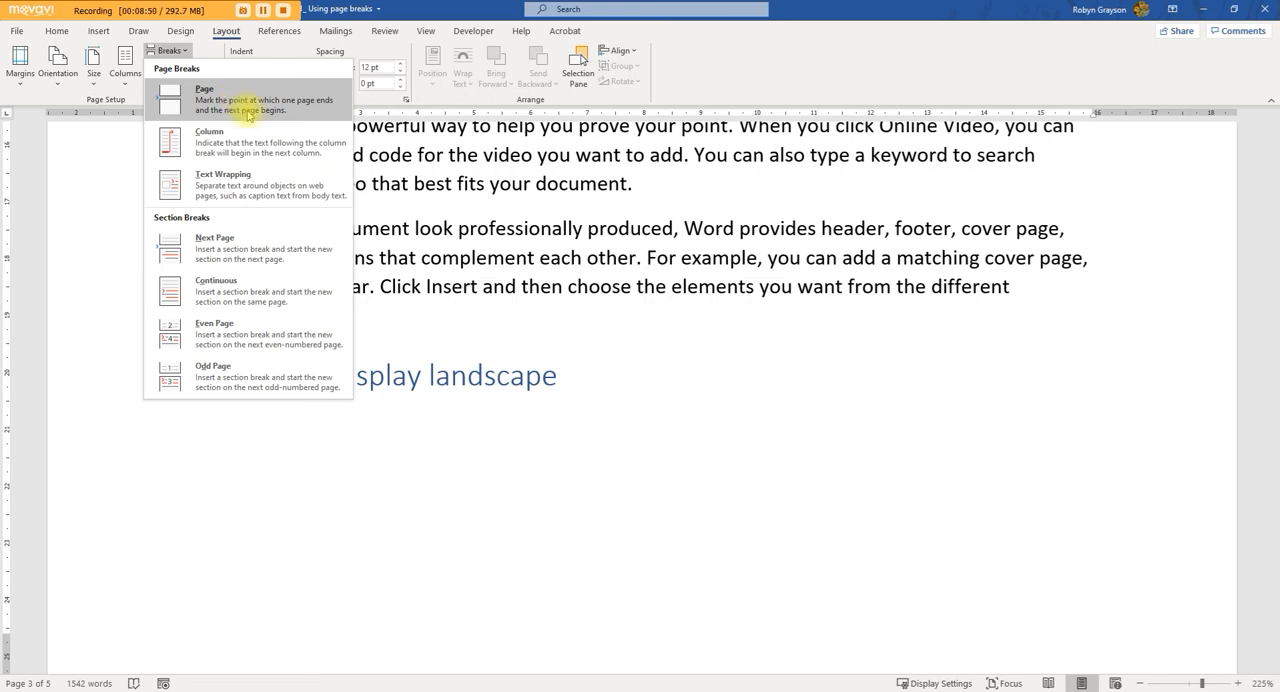
{"action": "left_click", "coordinate": [175, 390]}
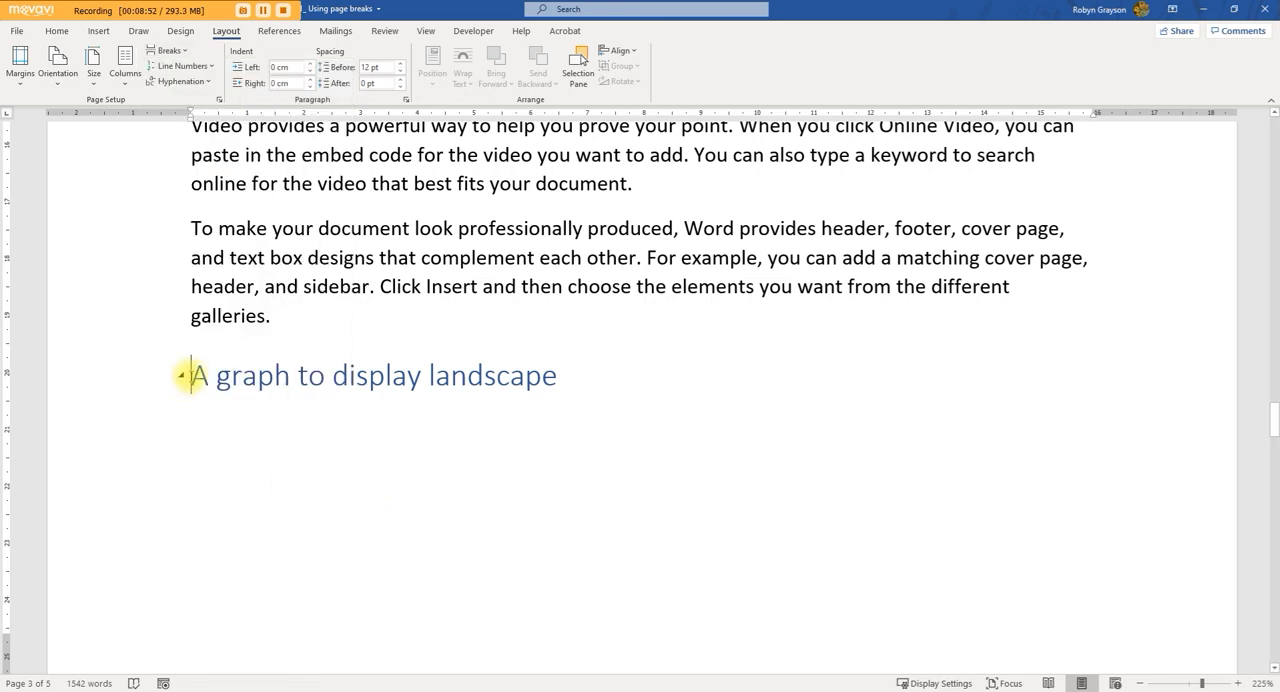
Step: Insert a page break before the "A graph to display landscape" heading and check the pages on both sides of it
{"action": "key", "text": "Return"}
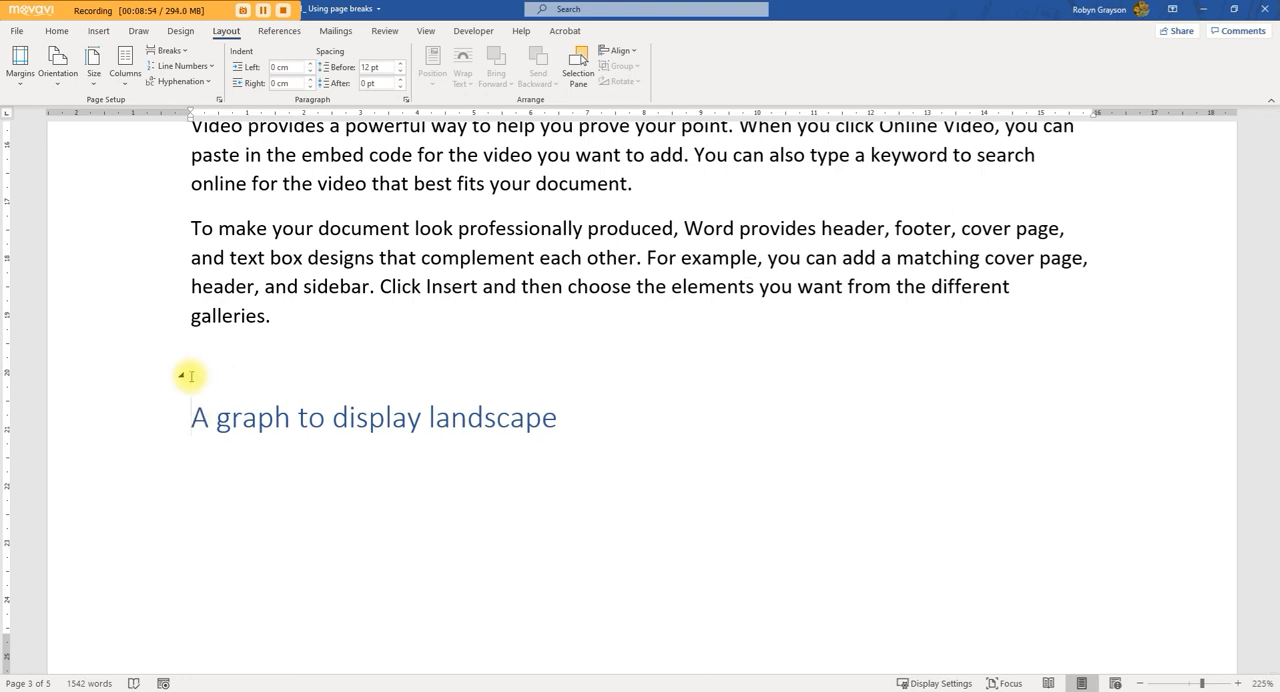
{"action": "key", "text": "BackSpace"}
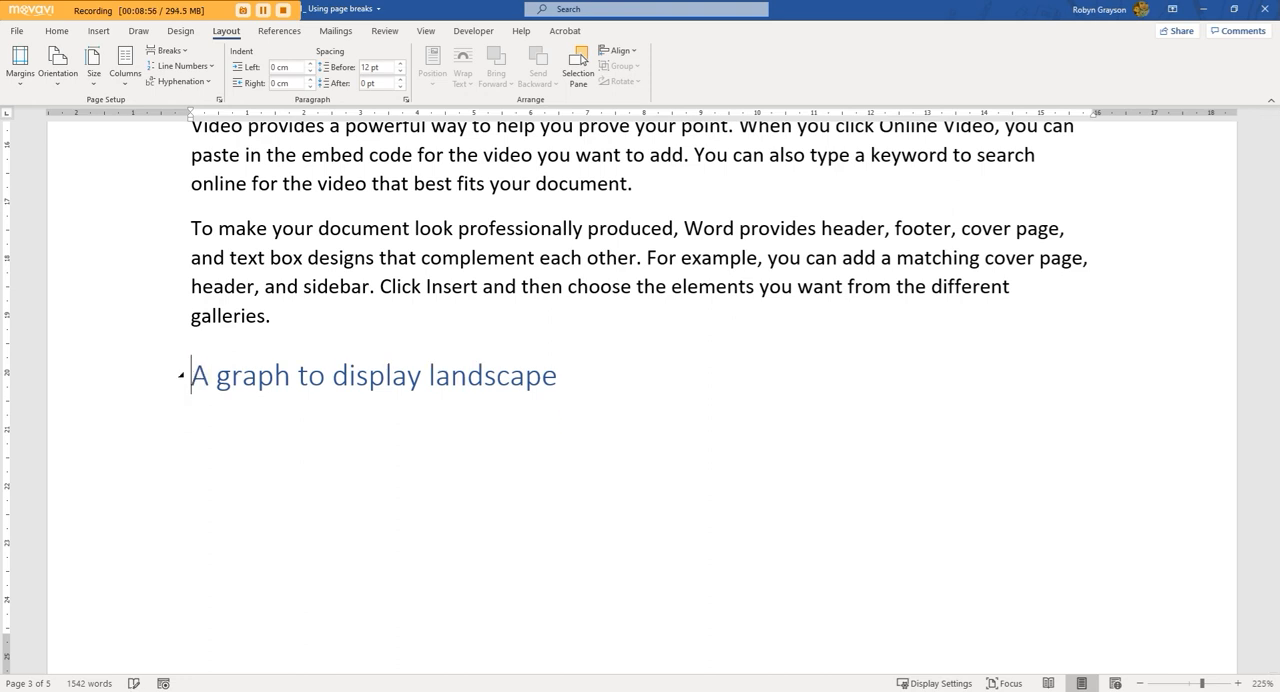
{"action": "key", "text": "ctrl+Return"}
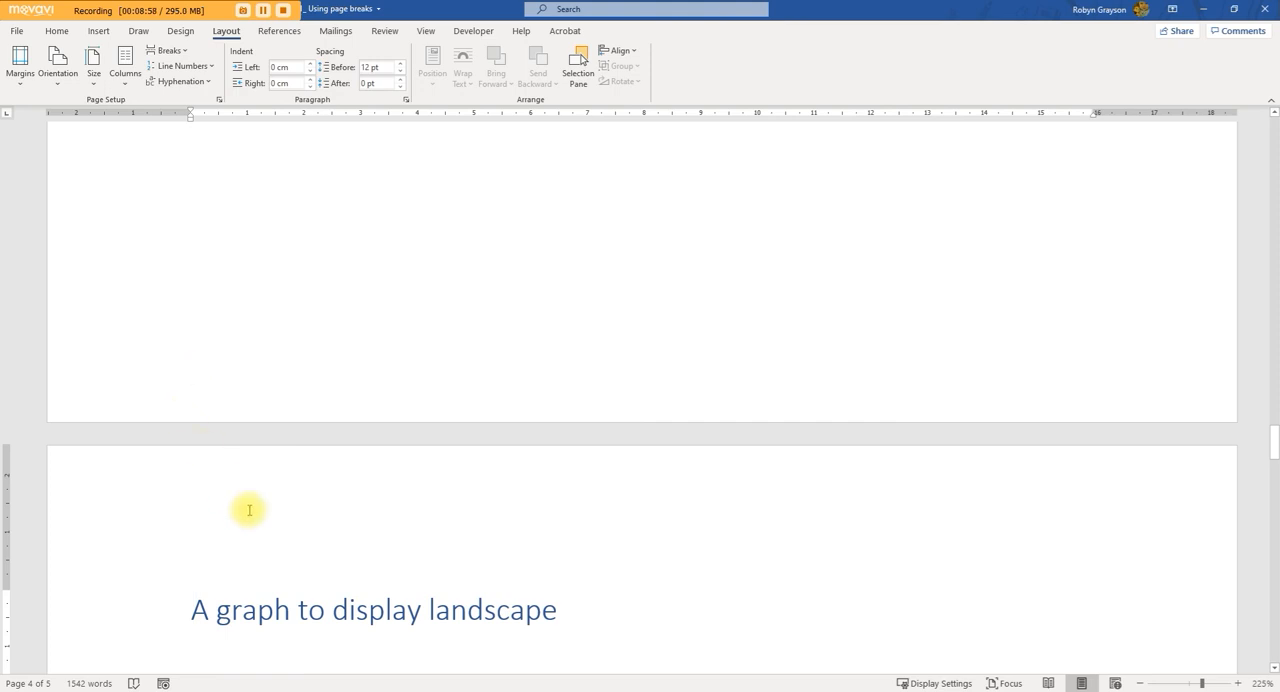
{"action": "scroll", "coordinate": [251, 554], "scroll_direction": "up", "scroll_amount": 1}
{"action": "scroll", "coordinate": [240, 570], "scroll_direction": "down", "scroll_amount": 3}
{"action": "scroll", "coordinate": [210, 575], "scroll_direction": "down", "scroll_amount": 2}
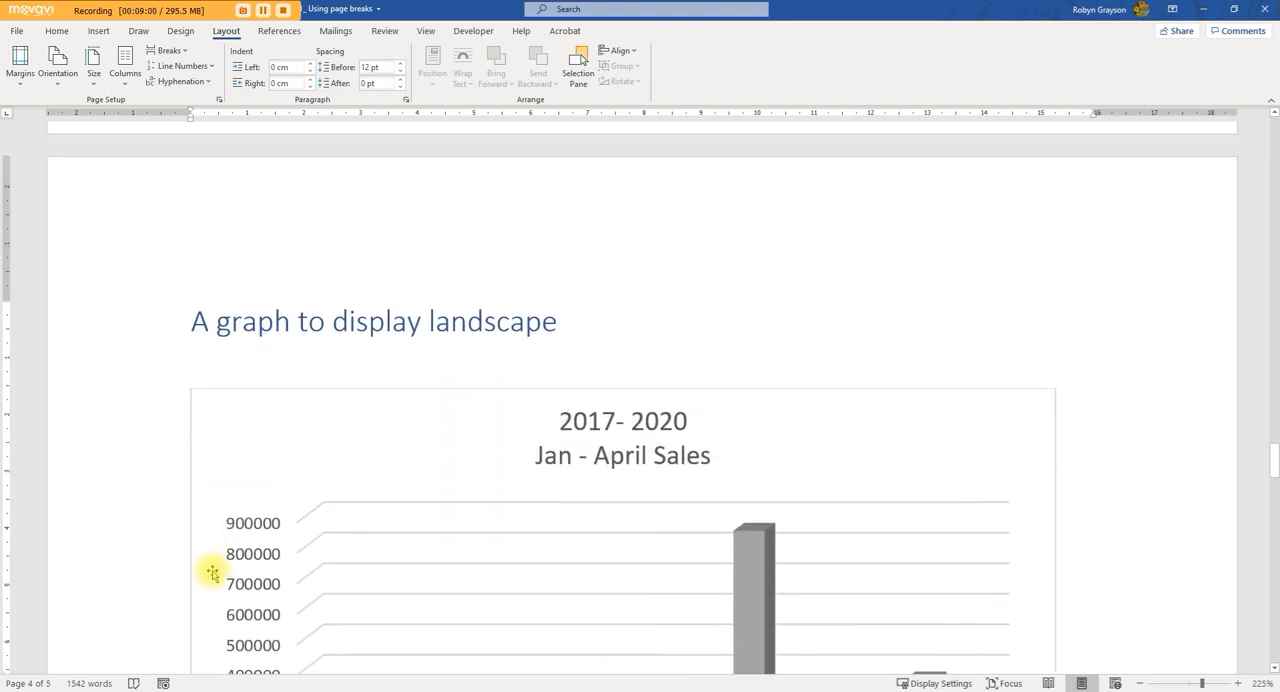
{"action": "scroll", "coordinate": [307, 462], "scroll_direction": "up", "scroll_amount": 6}
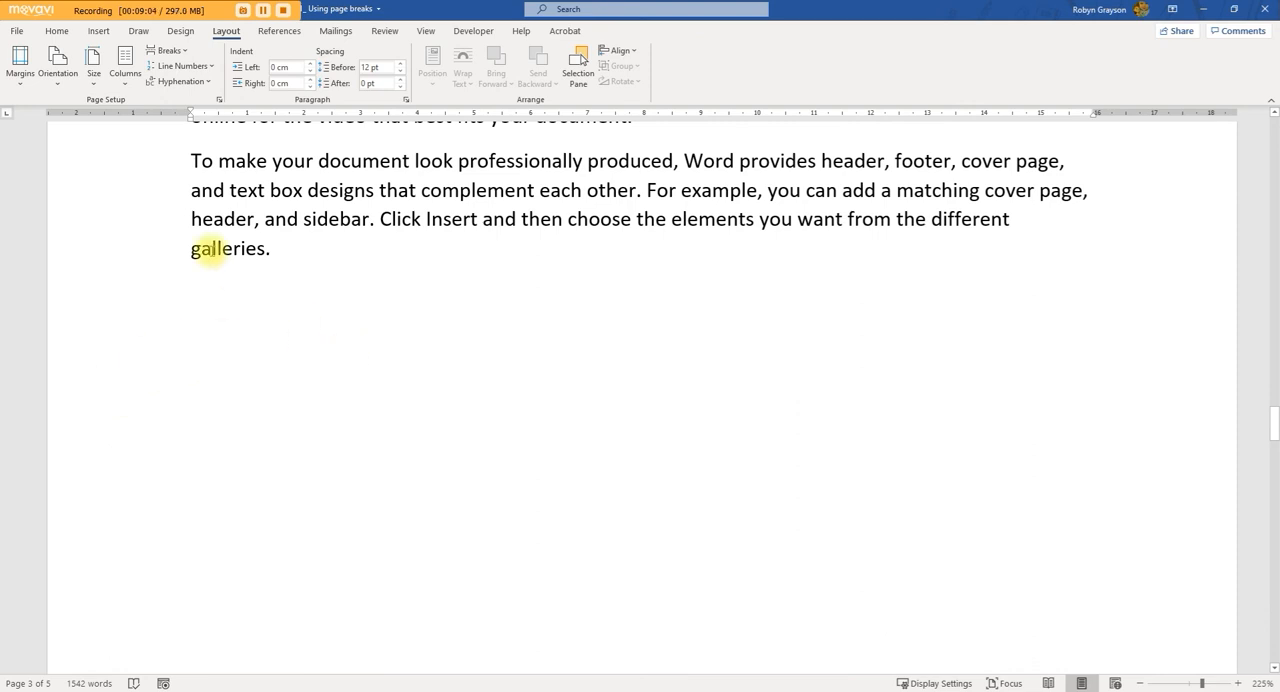
Step: Show the paragraph marks and hidden formatting symbols, and check the page break mark above the graph section
{"action": "left_click", "coordinate": [50, 32]}
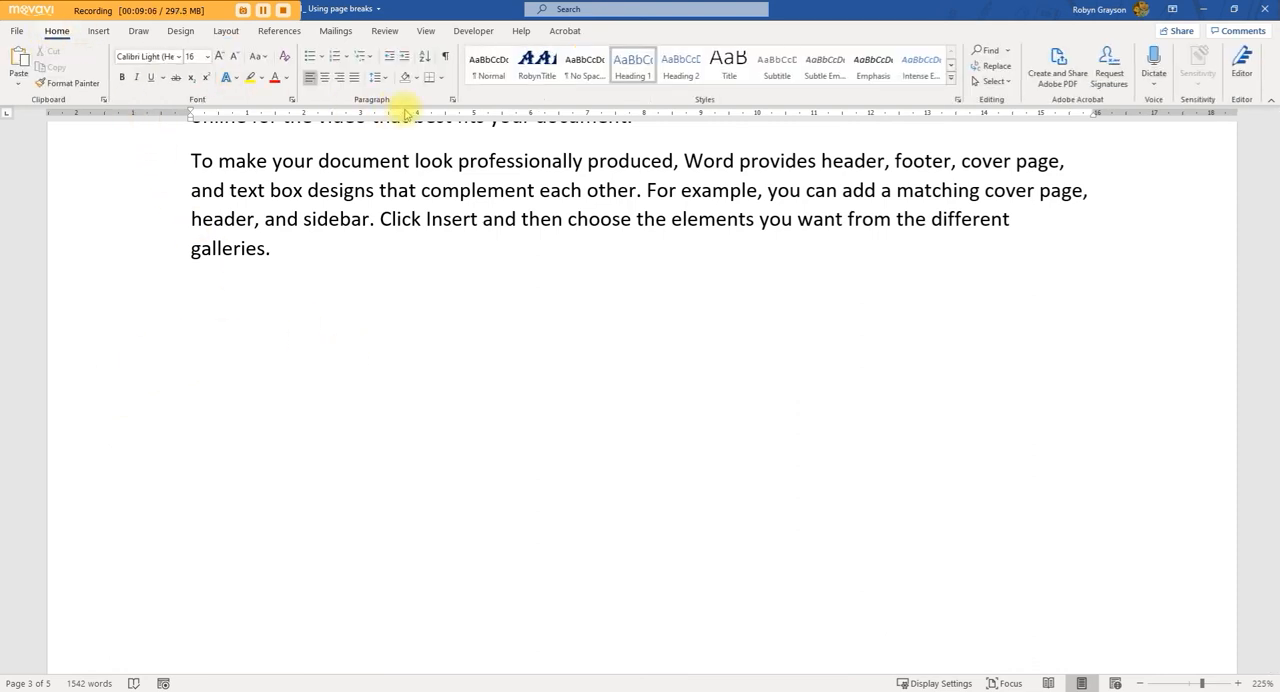
{"action": "left_click", "coordinate": [446, 60]}
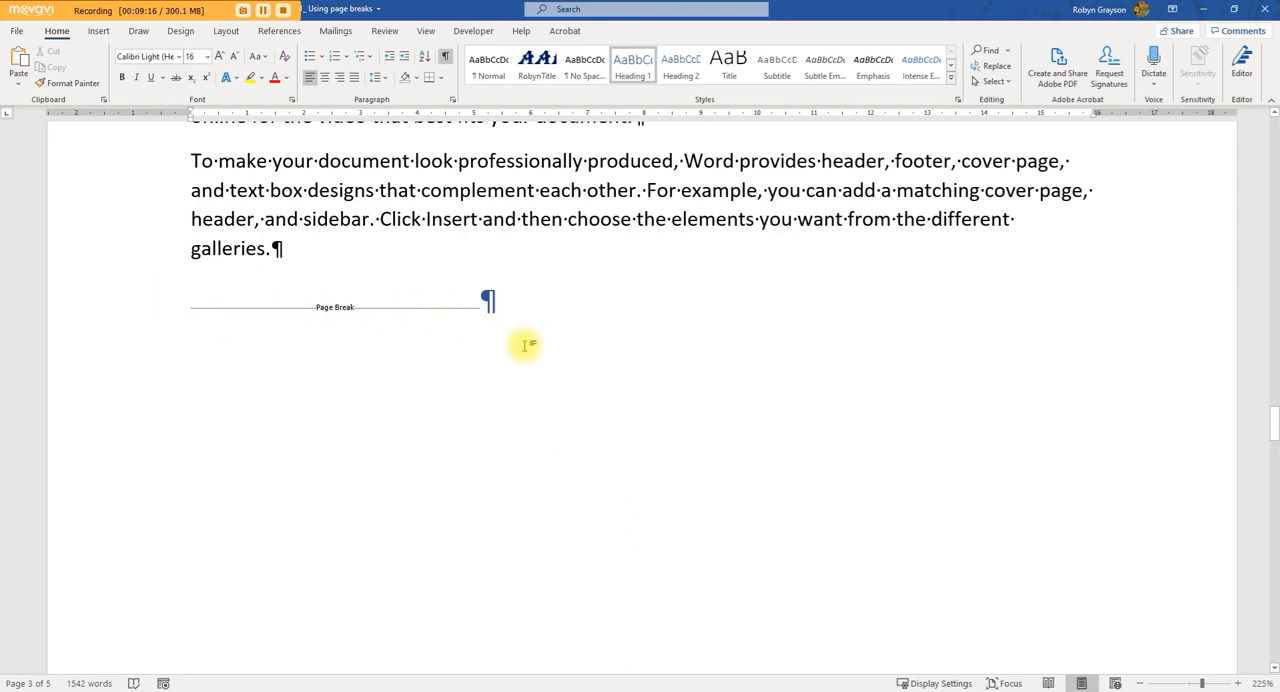
{"action": "scroll", "coordinate": [528, 355], "scroll_direction": "down", "scroll_amount": 5}
{"action": "scroll", "coordinate": [528, 366], "scroll_direction": "up", "scroll_amount": 10}
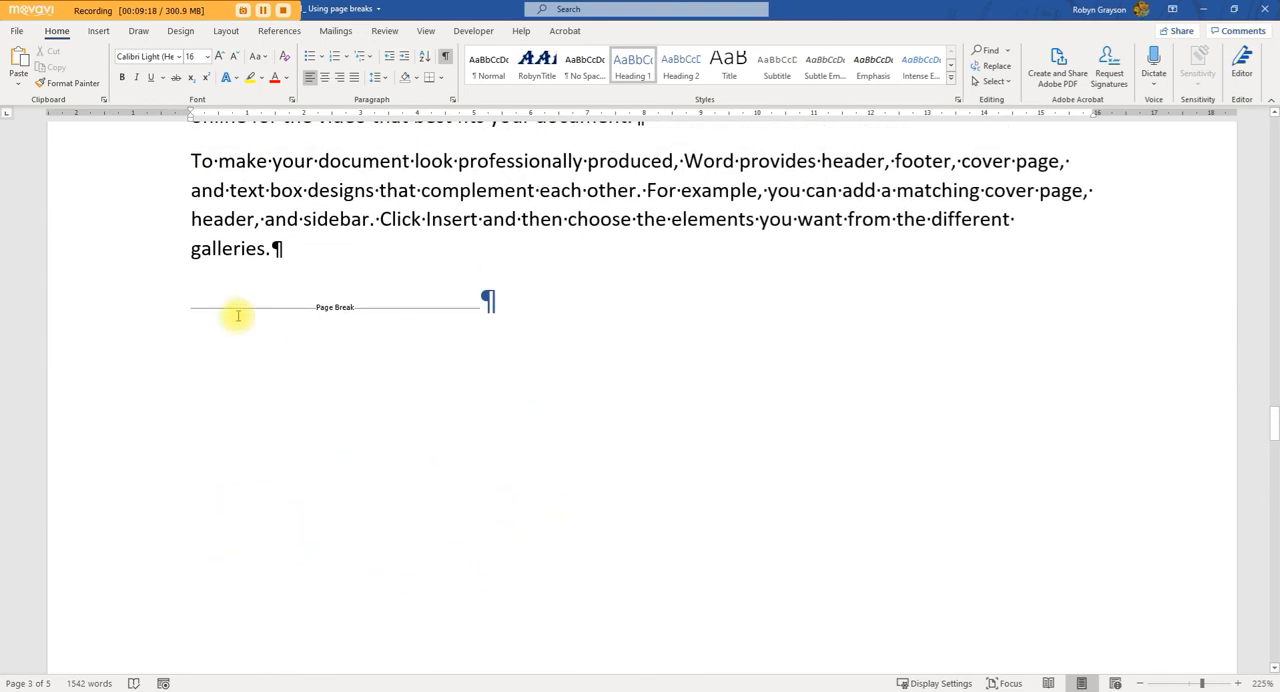
Step: Delete the page break before the "A graph to display landscape" heading
{"action": "left_click", "coordinate": [136, 314]}
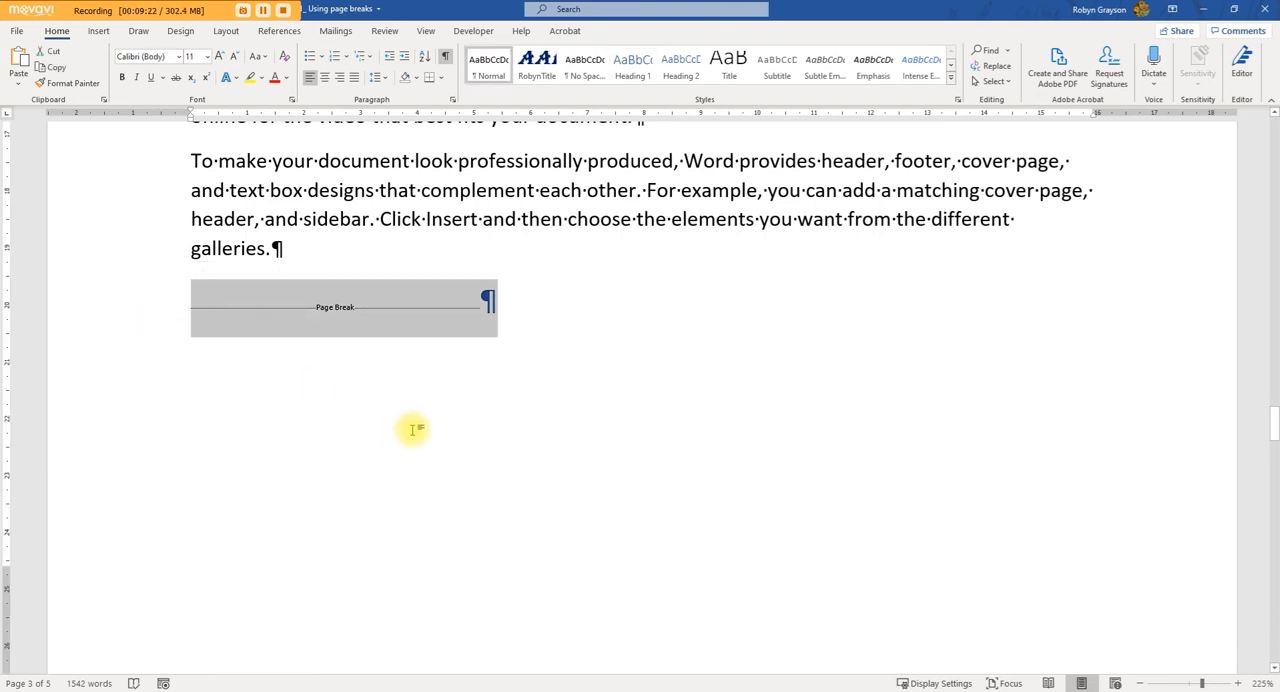
{"action": "key", "text": "Delete"}
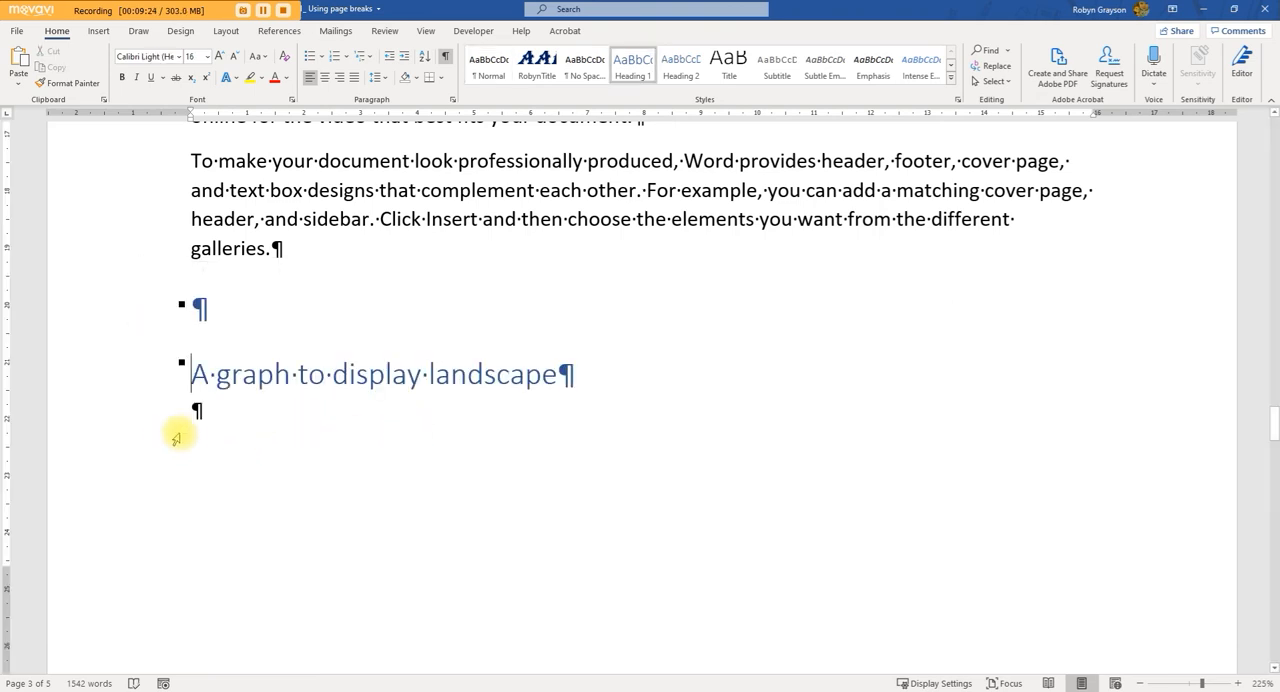
{"action": "scroll", "coordinate": [200, 426], "scroll_direction": "down", "scroll_amount": 8}
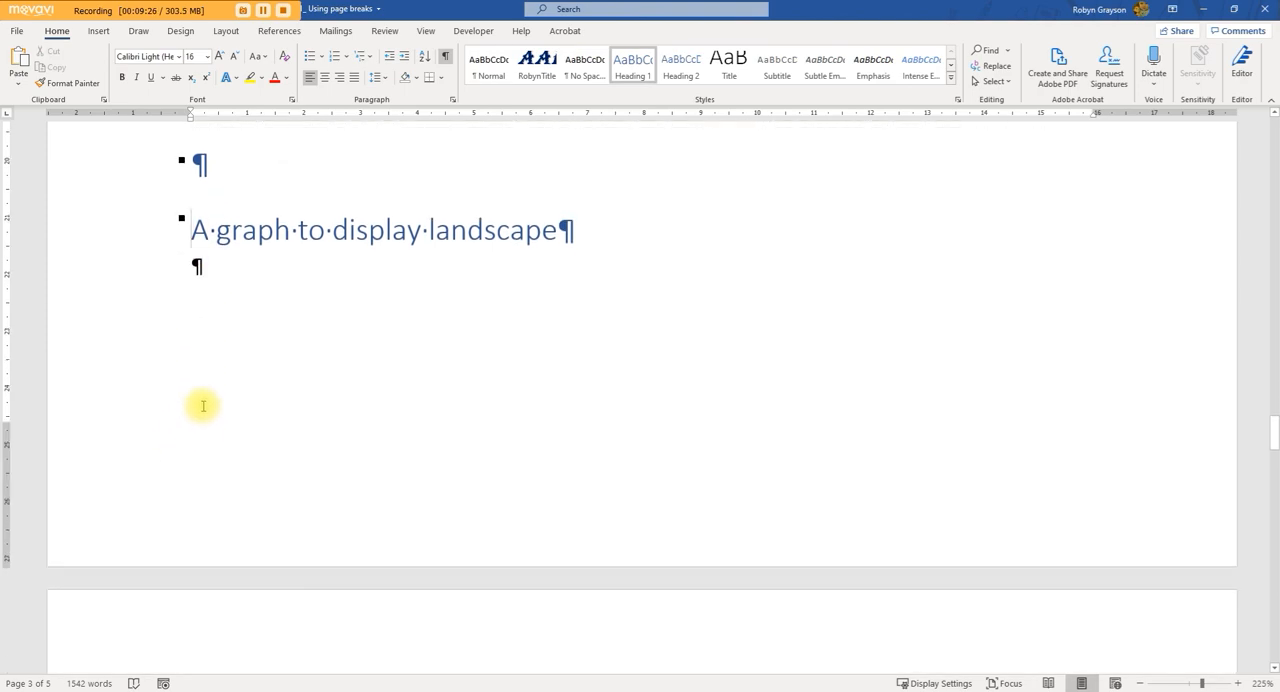
Step: Turn on Page break before for the "Conclusion" heading and check where its section starts
{"action": "scroll", "coordinate": [197, 422], "scroll_direction": "down", "scroll_amount": 15}
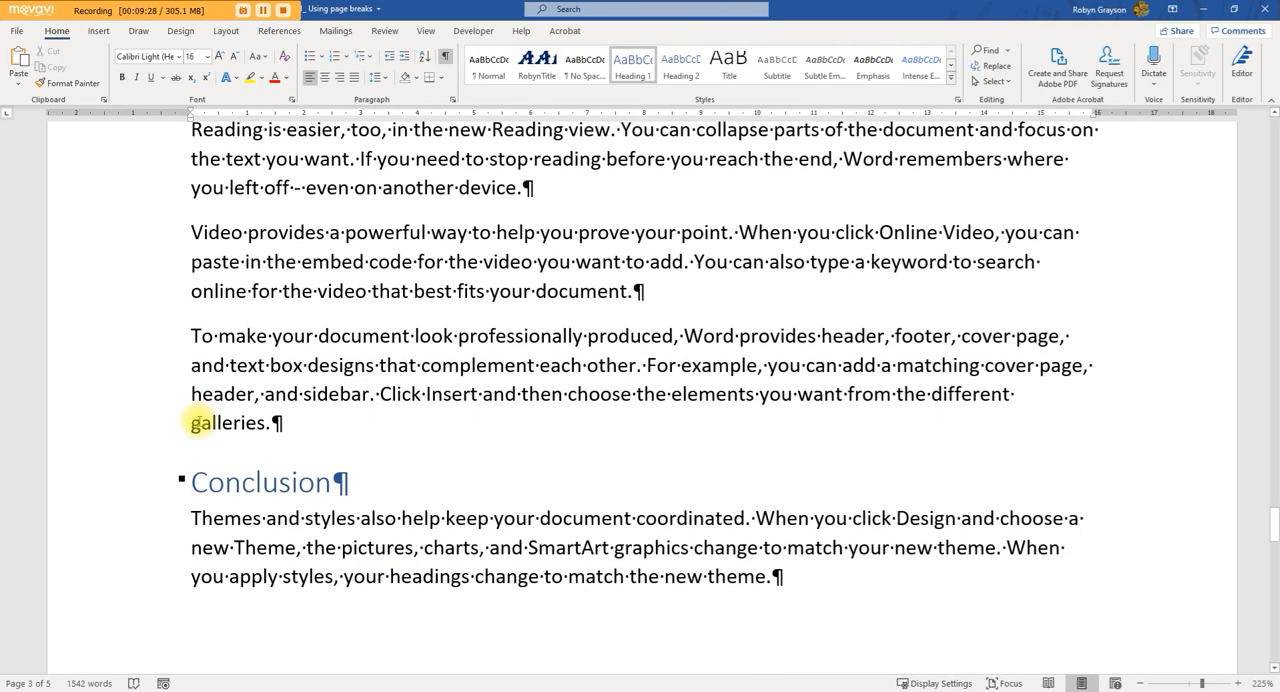
{"action": "scroll", "coordinate": [199, 420], "scroll_direction": "down", "scroll_amount": 3}
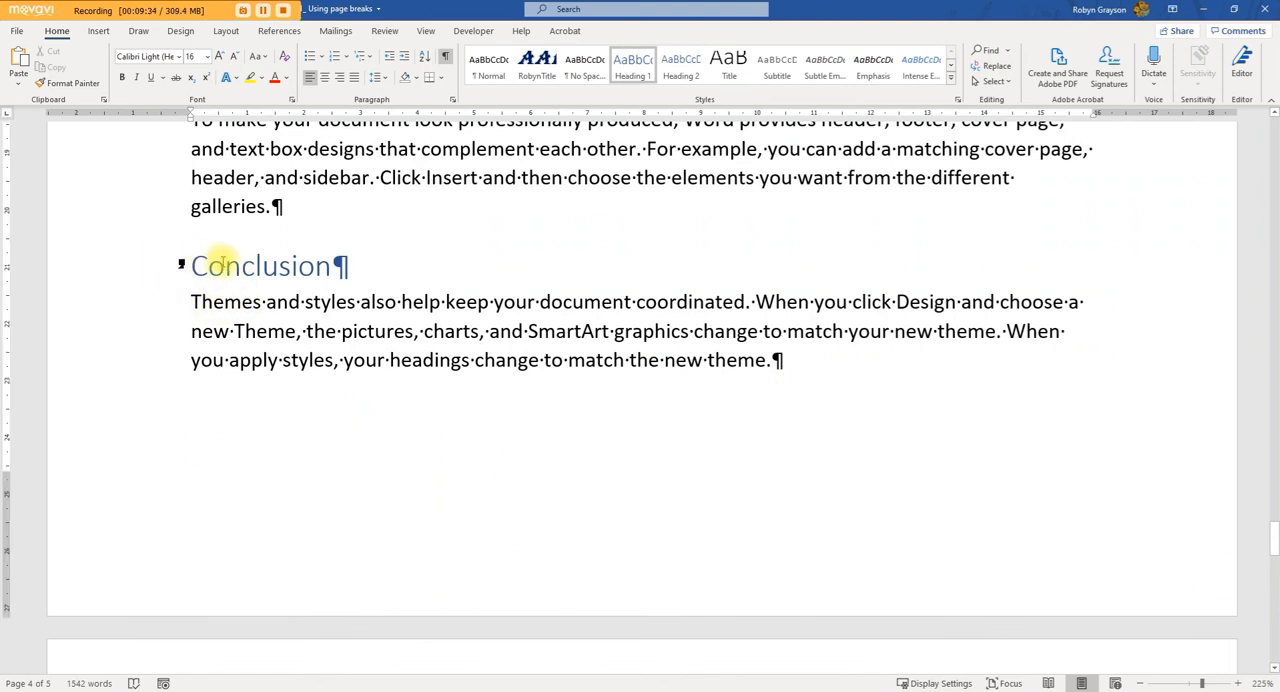
{"action": "scroll", "coordinate": [270, 520], "scroll_direction": "down", "scroll_amount": 10}
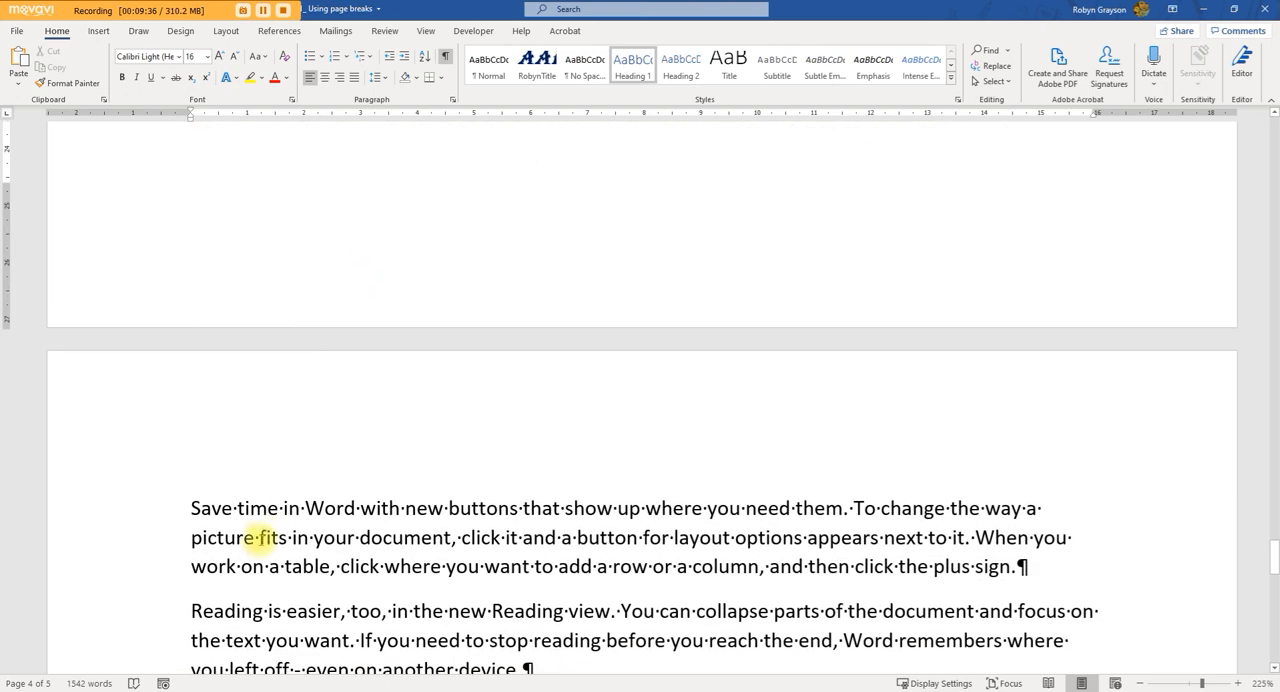
{"action": "scroll", "coordinate": [257, 531], "scroll_direction": "up", "scroll_amount": 12}
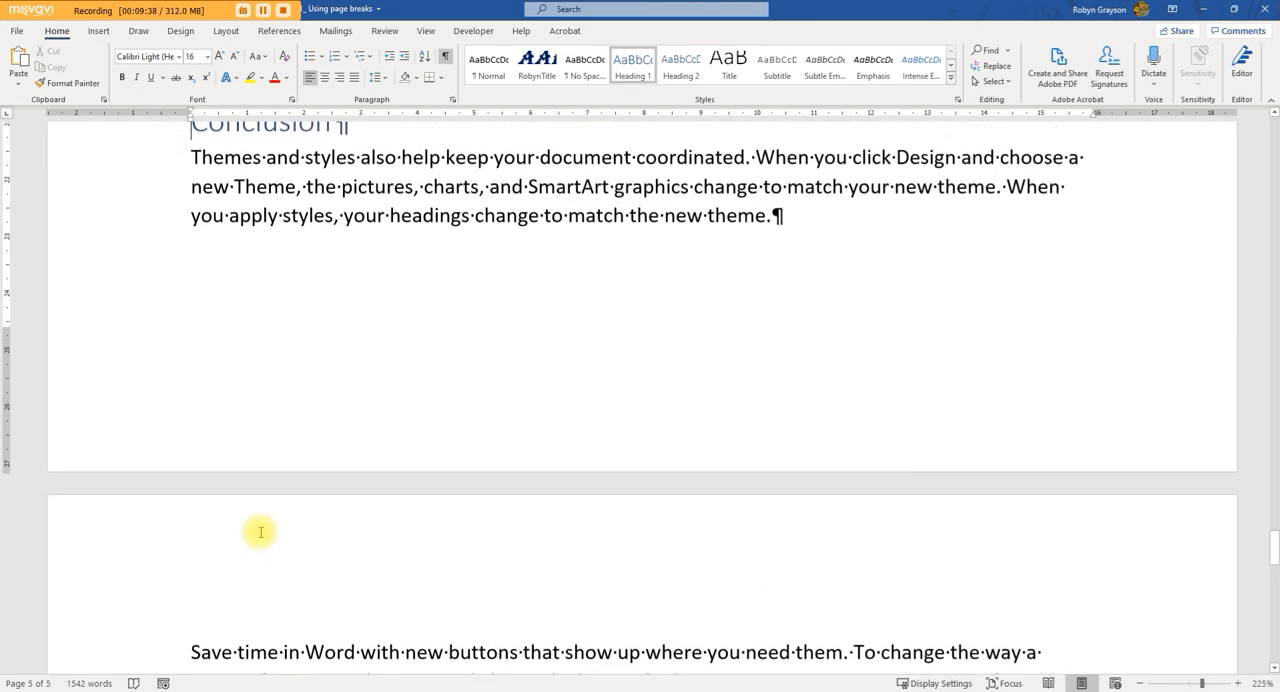
{"action": "left_click", "coordinate": [186, 412]}
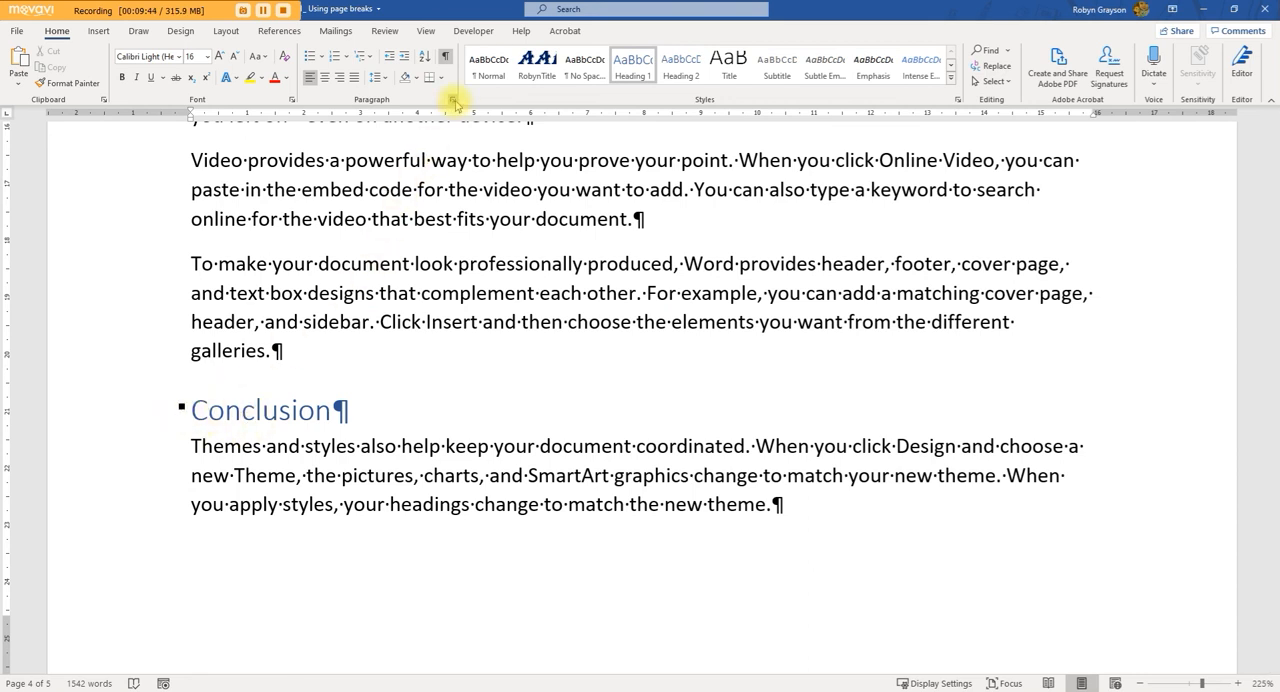
{"action": "left_click", "coordinate": [453, 101]}
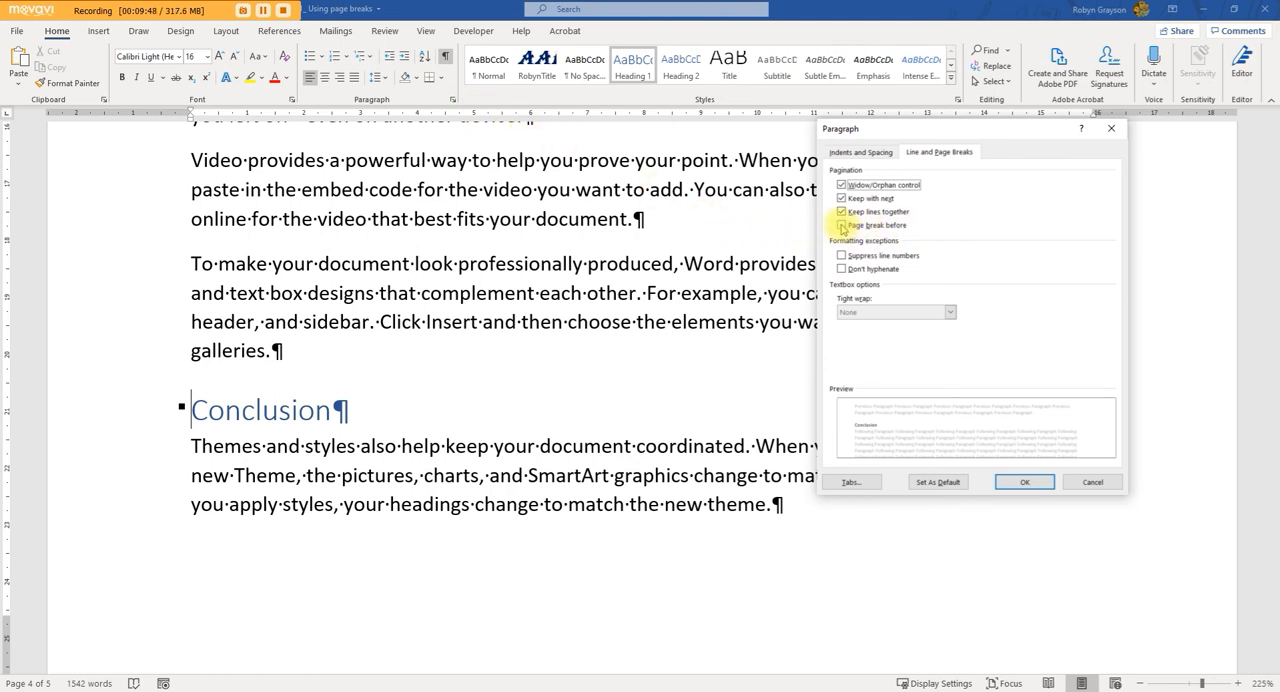
{"action": "left_click", "coordinate": [842, 226]}
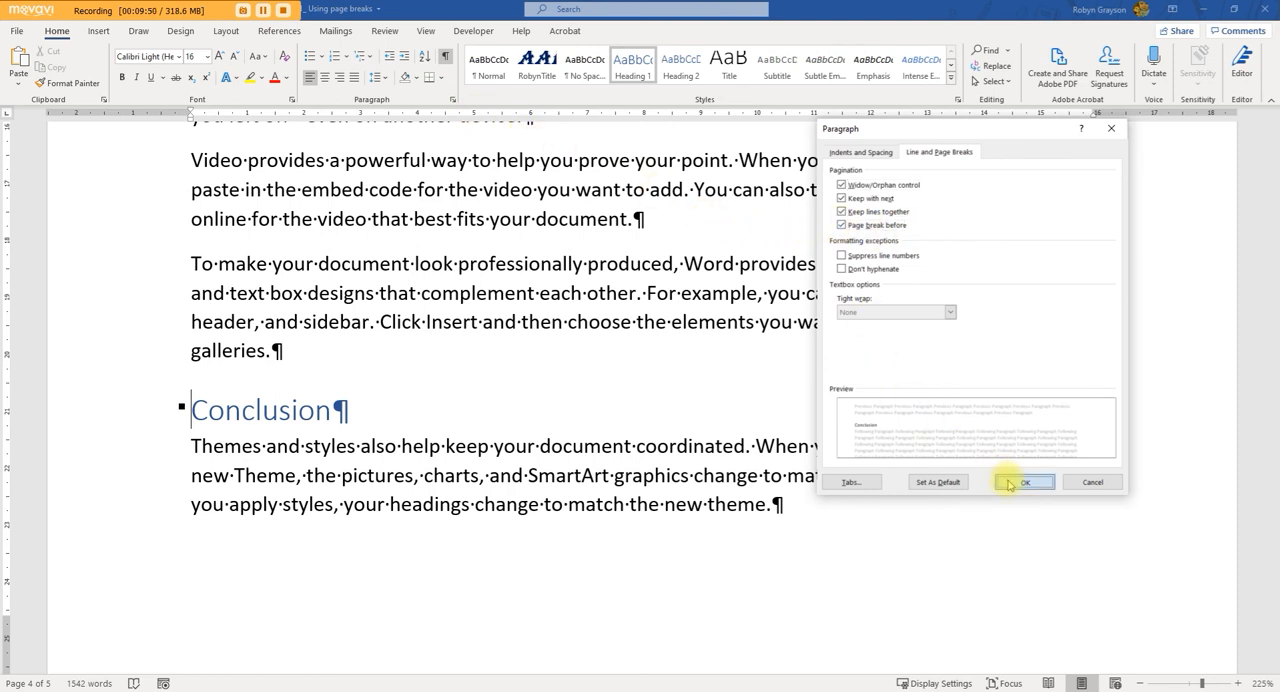
{"action": "left_click", "coordinate": [1010, 484]}
{"action": "scroll", "coordinate": [323, 489], "scroll_direction": "down", "scroll_amount": 3}
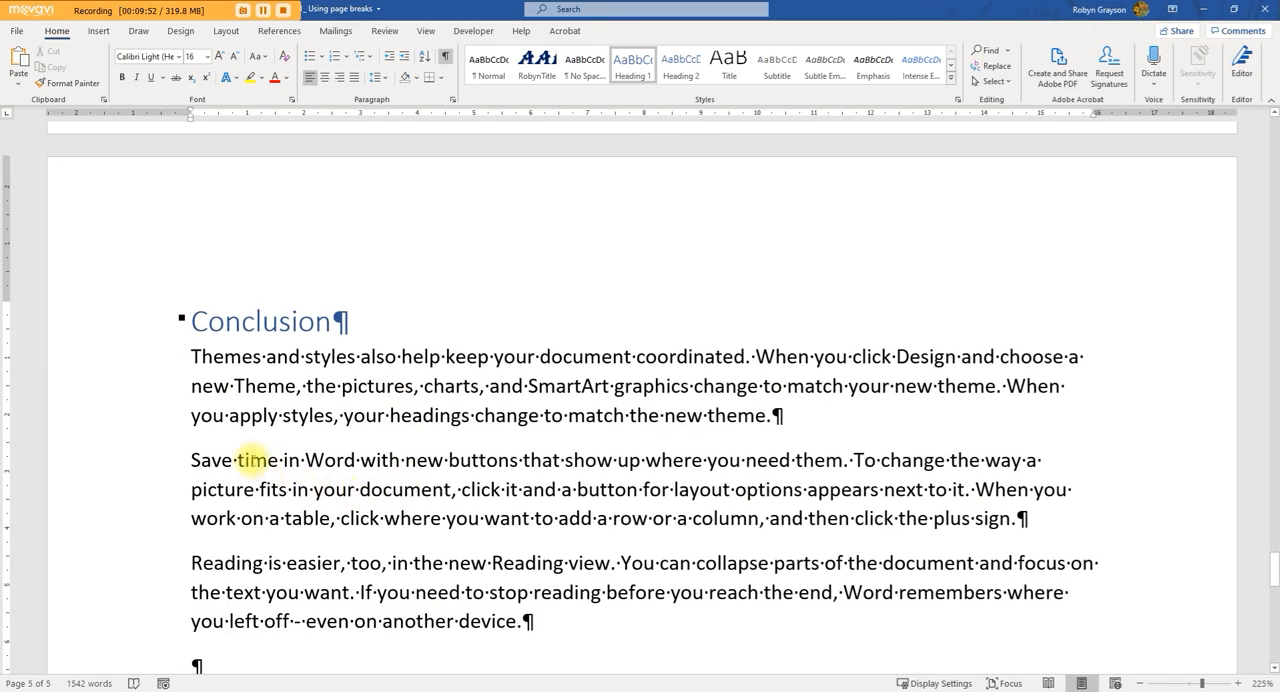
Step: Examine the end of page 4 and the start of the "Conclusion" page for any page break mark
{"action": "scroll", "coordinate": [250, 460], "scroll_direction": "down", "scroll_amount": 3}
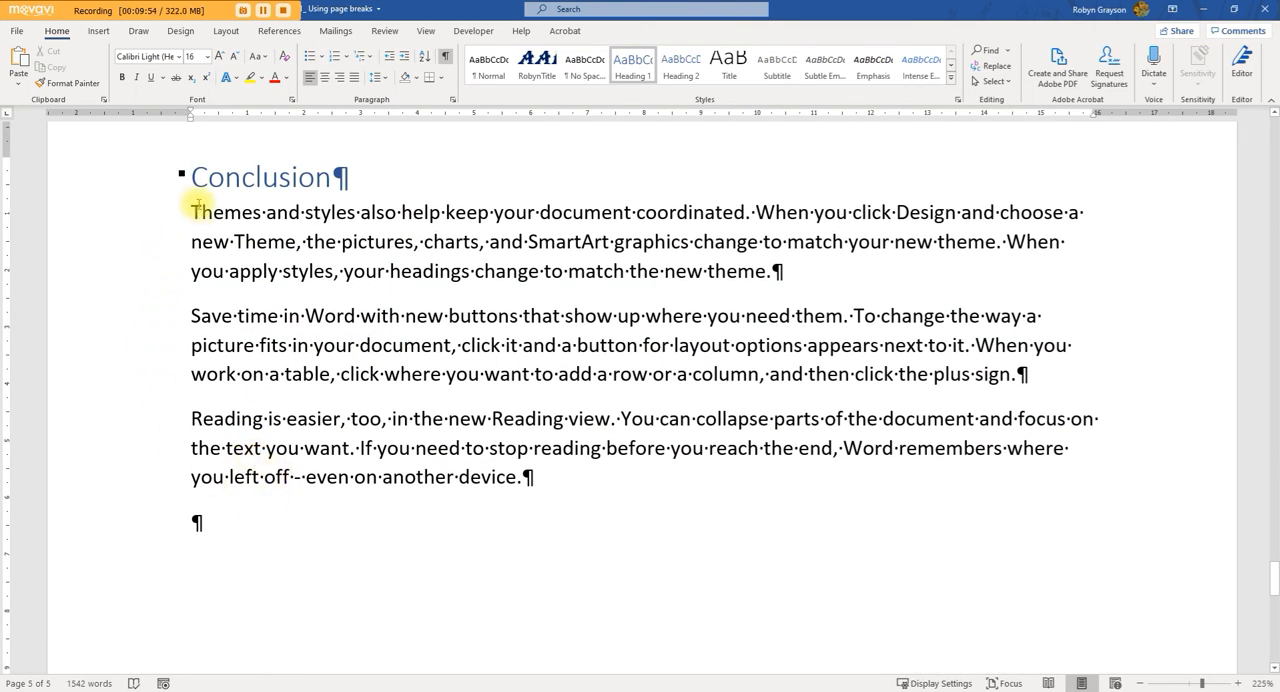
{"action": "scroll", "coordinate": [250, 250], "scroll_direction": "up", "scroll_amount": 4}
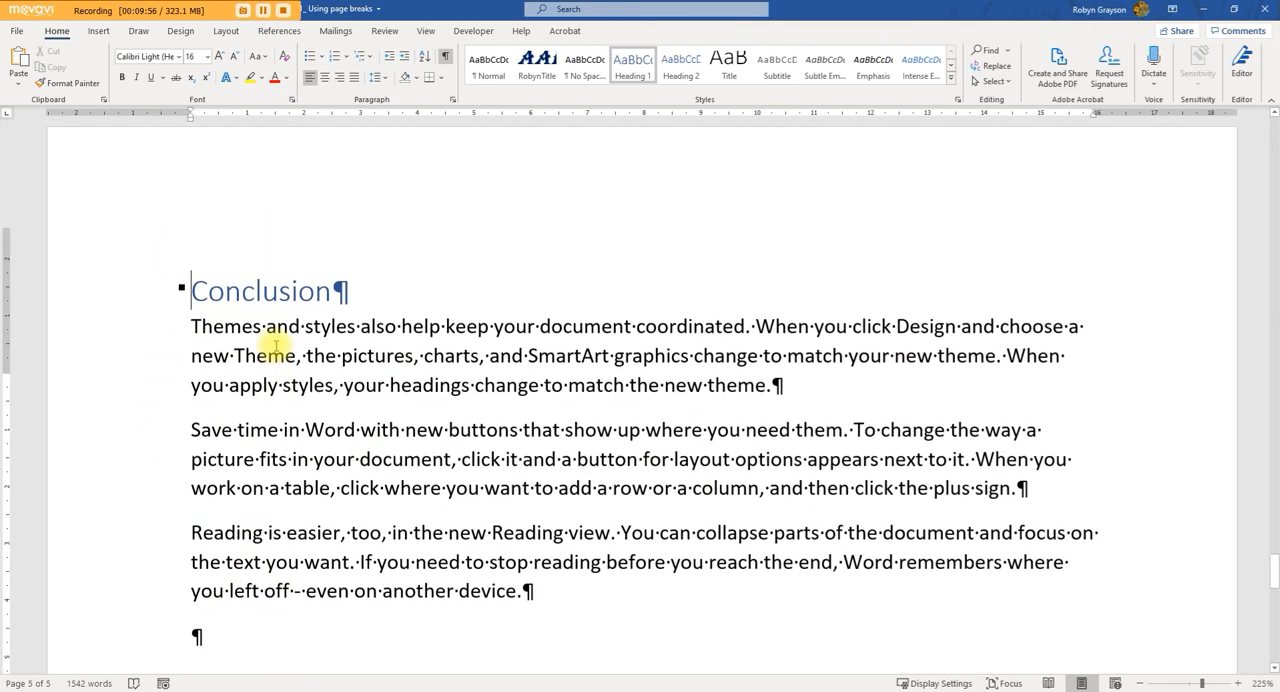
{"action": "scroll", "coordinate": [240, 420], "scroll_direction": "up", "scroll_amount": 10}
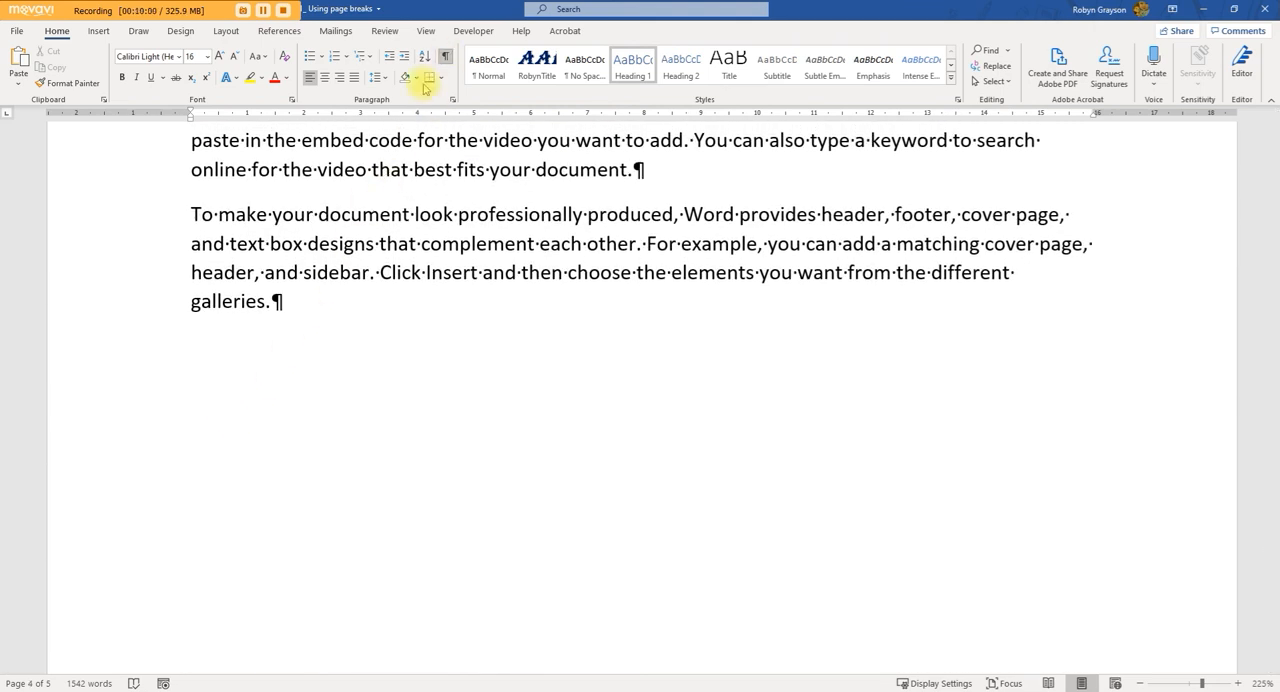
{"action": "scroll", "coordinate": [257, 463], "scroll_direction": "down", "scroll_amount": 3}
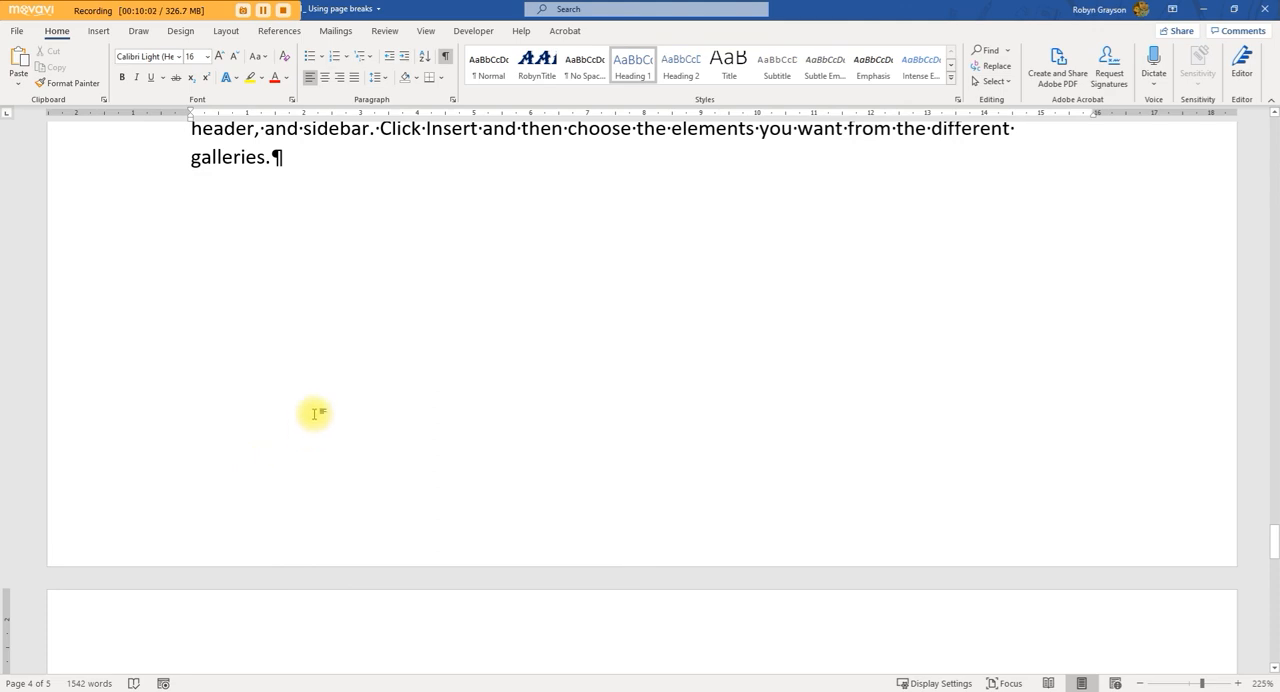
{"action": "scroll", "coordinate": [218, 396], "scroll_direction": "down", "scroll_amount": 3}
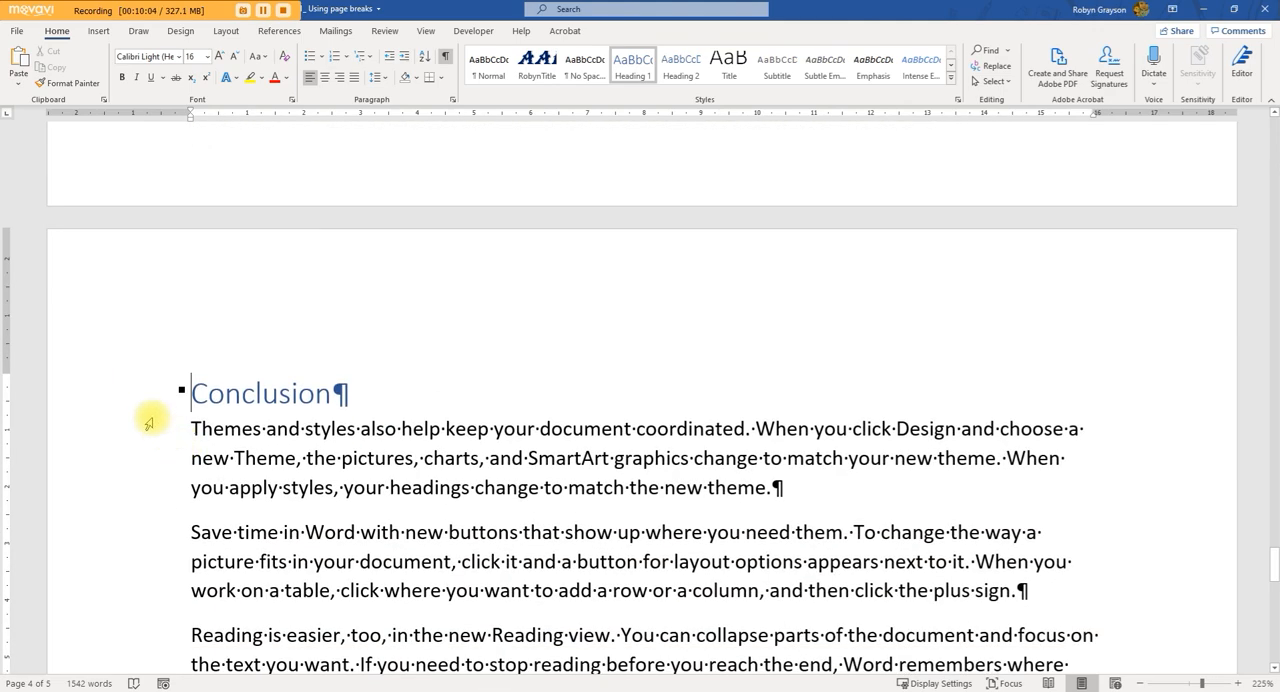
{"action": "scroll", "coordinate": [170, 495], "scroll_direction": "up", "scroll_amount": 5}
{"action": "left_click", "coordinate": [171, 451]}
{"action": "left_click", "coordinate": [324, 350]}
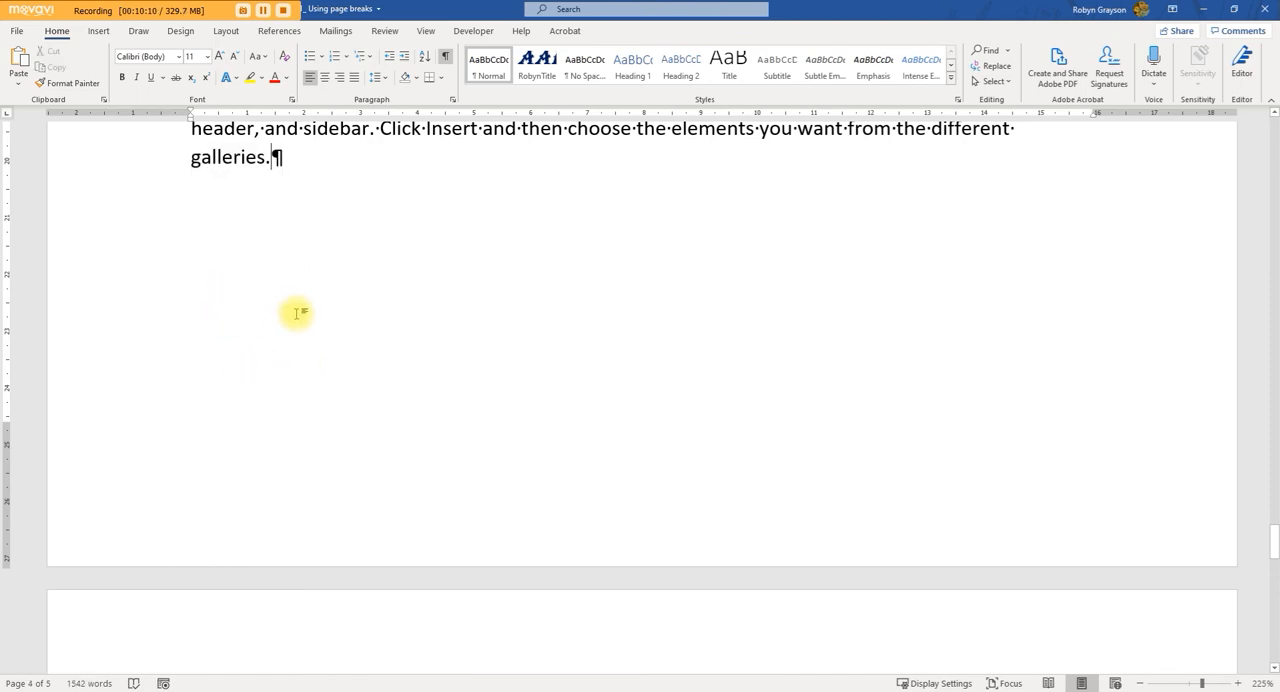
{"action": "scroll", "coordinate": [220, 298], "scroll_direction": "down", "scroll_amount": 3}
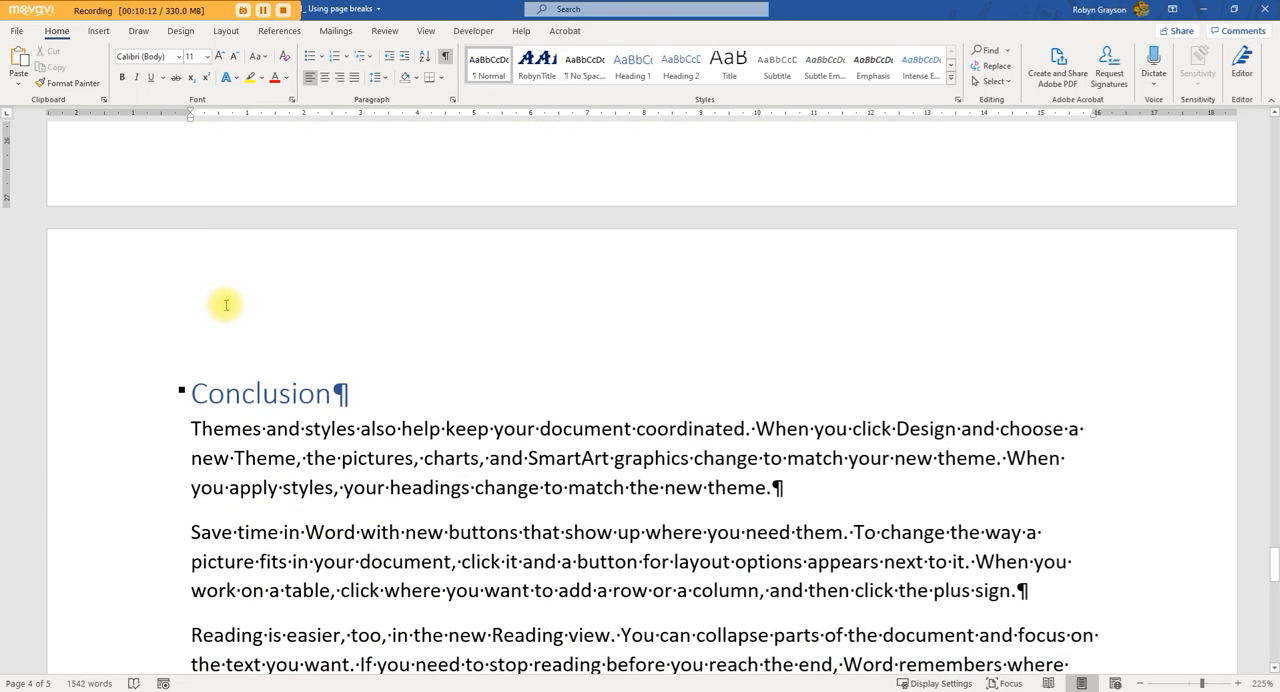
Step: Turn off Page break before for the "Conclusion" heading and check where its section falls
{"action": "left_click", "coordinate": [191, 393]}
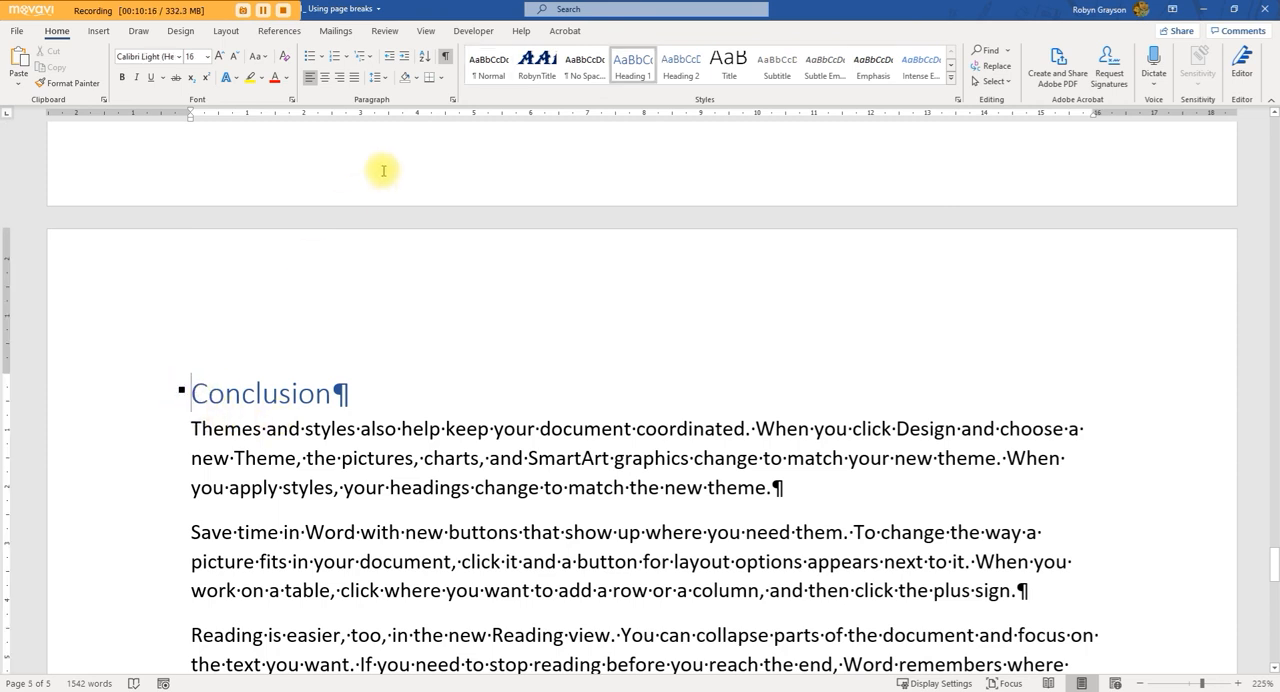
{"action": "left_click", "coordinate": [452, 100]}
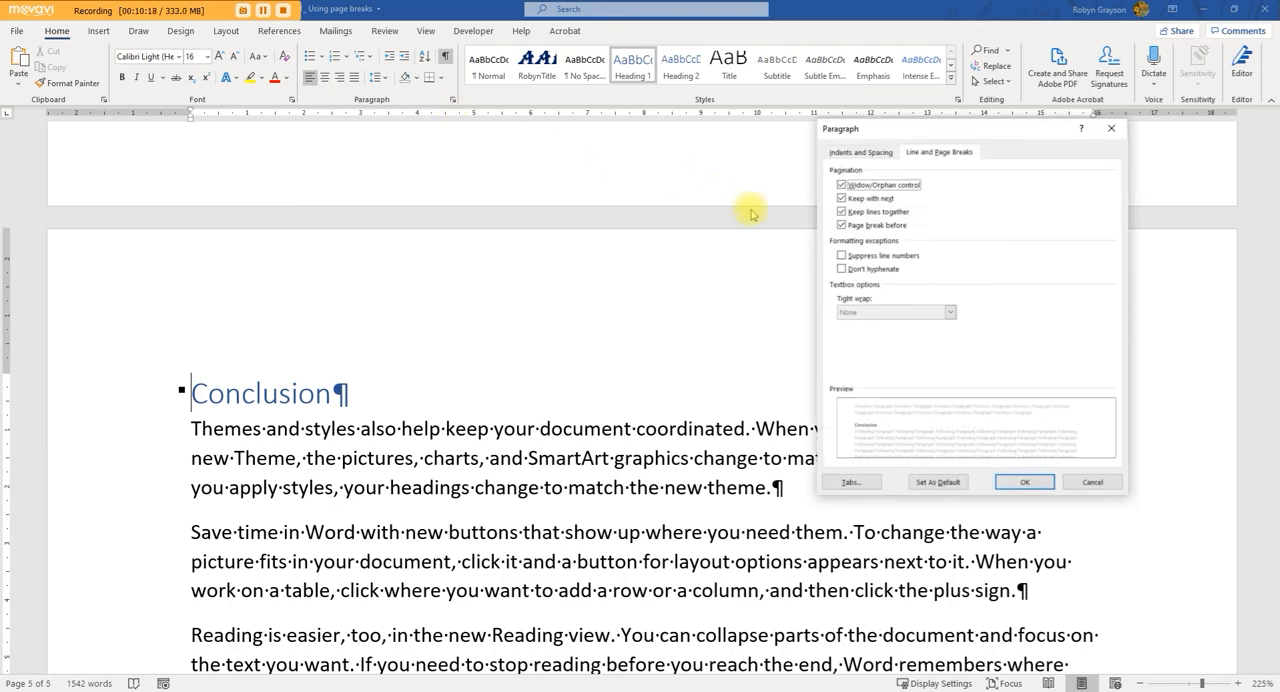
{"action": "left_click", "coordinate": [1047, 482]}
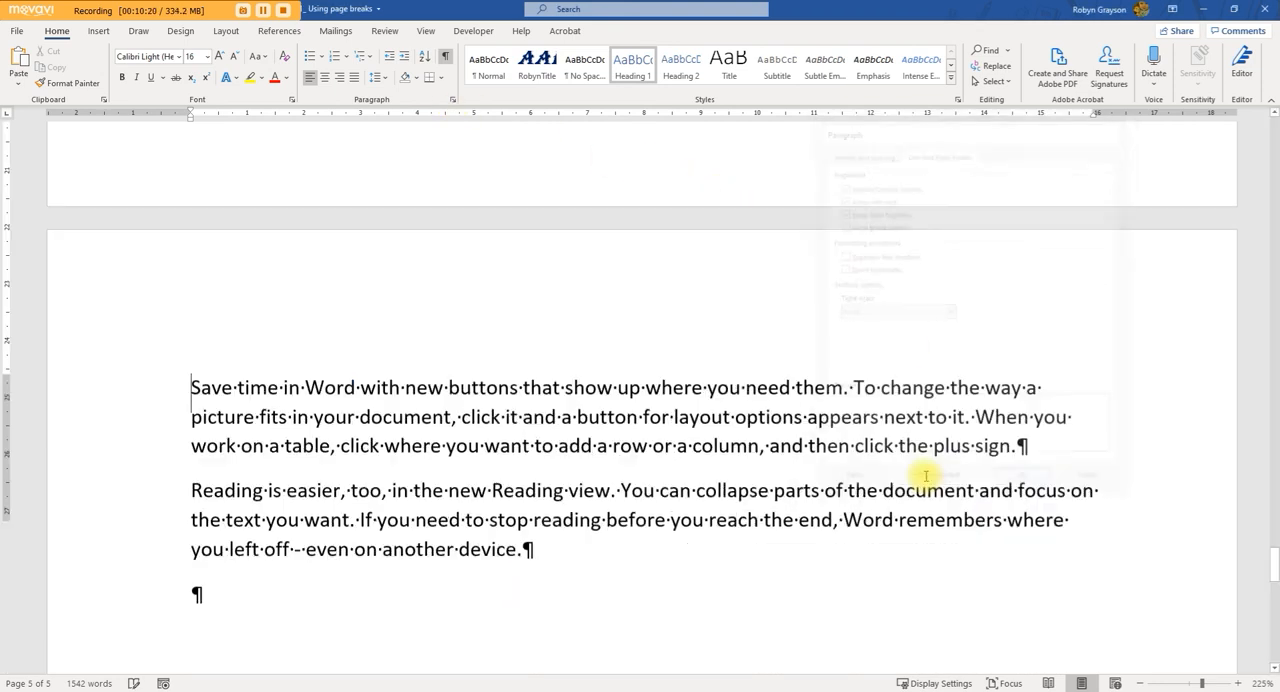
{"action": "scroll", "coordinate": [303, 357], "scroll_direction": "up", "scroll_amount": 4}
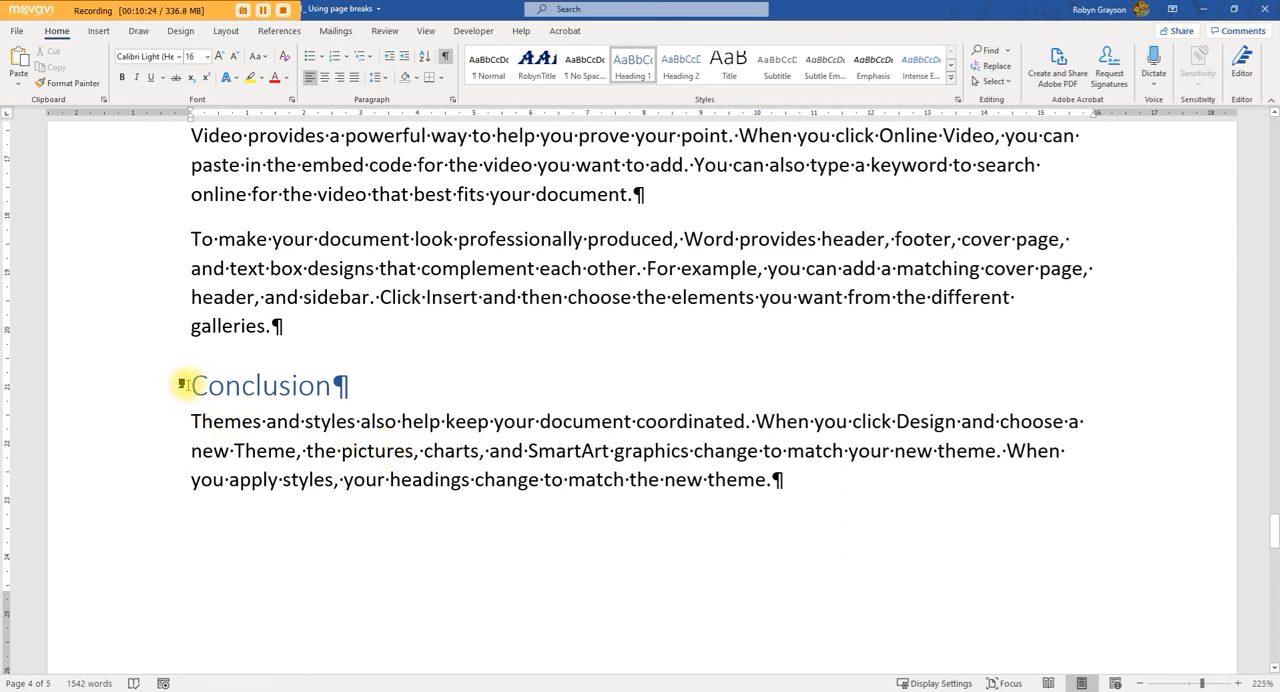
Step: Turn Page break before back on for the "Conclusion" heading and check the page boundary above it
{"action": "left_click", "coordinate": [452, 99]}
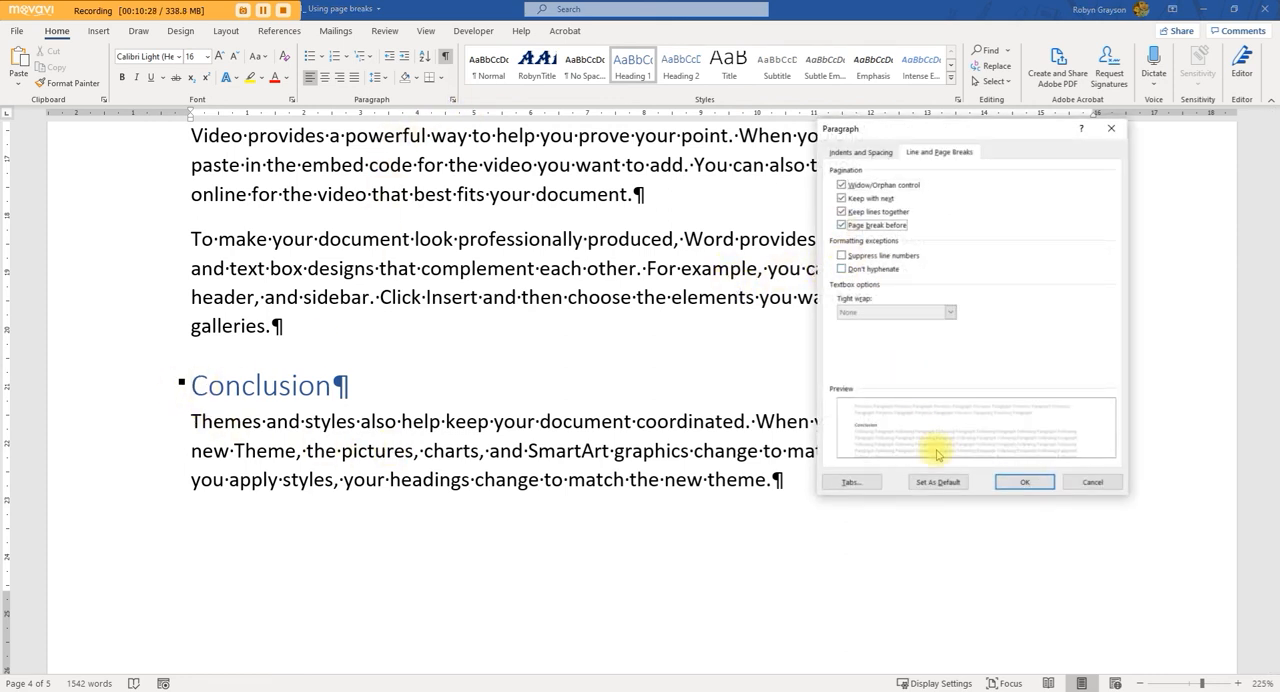
{"action": "left_click", "coordinate": [1016, 484]}
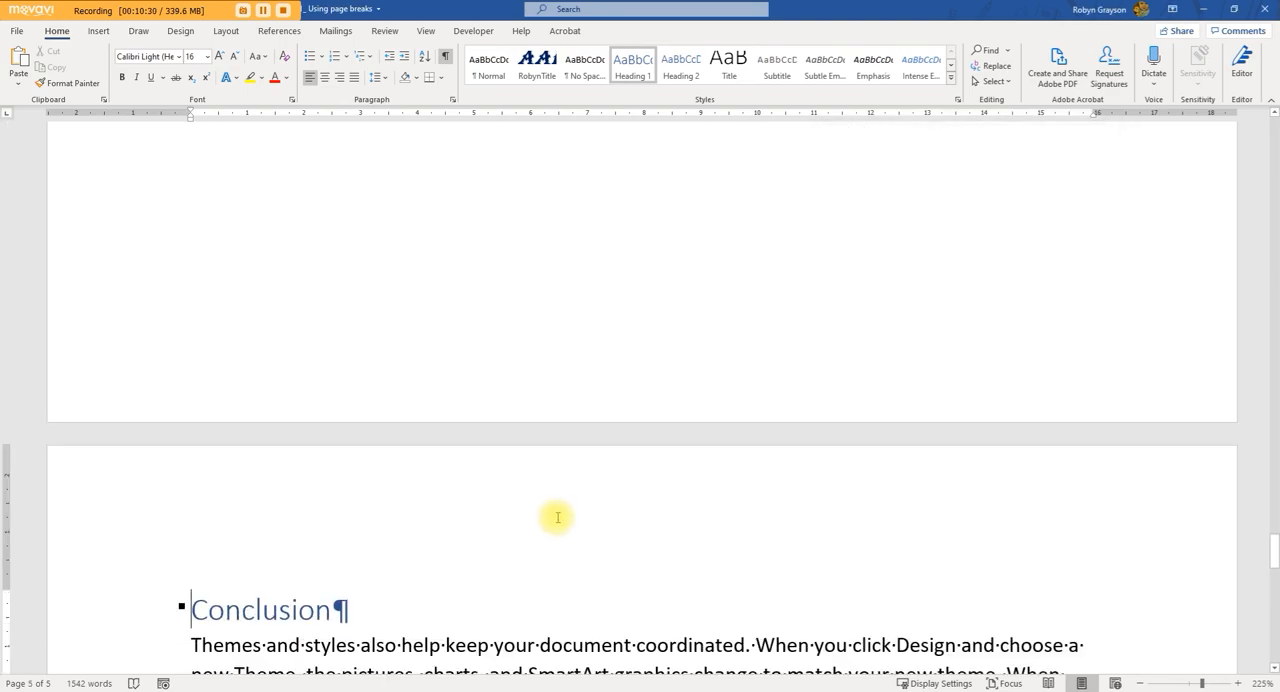
{"action": "scroll", "coordinate": [557, 514], "scroll_direction": "up", "scroll_amount": 5}
{"action": "scroll", "coordinate": [394, 458], "scroll_direction": "down", "scroll_amount": 10}
Step: Review the document's pages from the graph section back to the "All about Breaks" heading on page 1
{"action": "scroll", "coordinate": [394, 458], "scroll_direction": "up", "scroll_amount": 15}
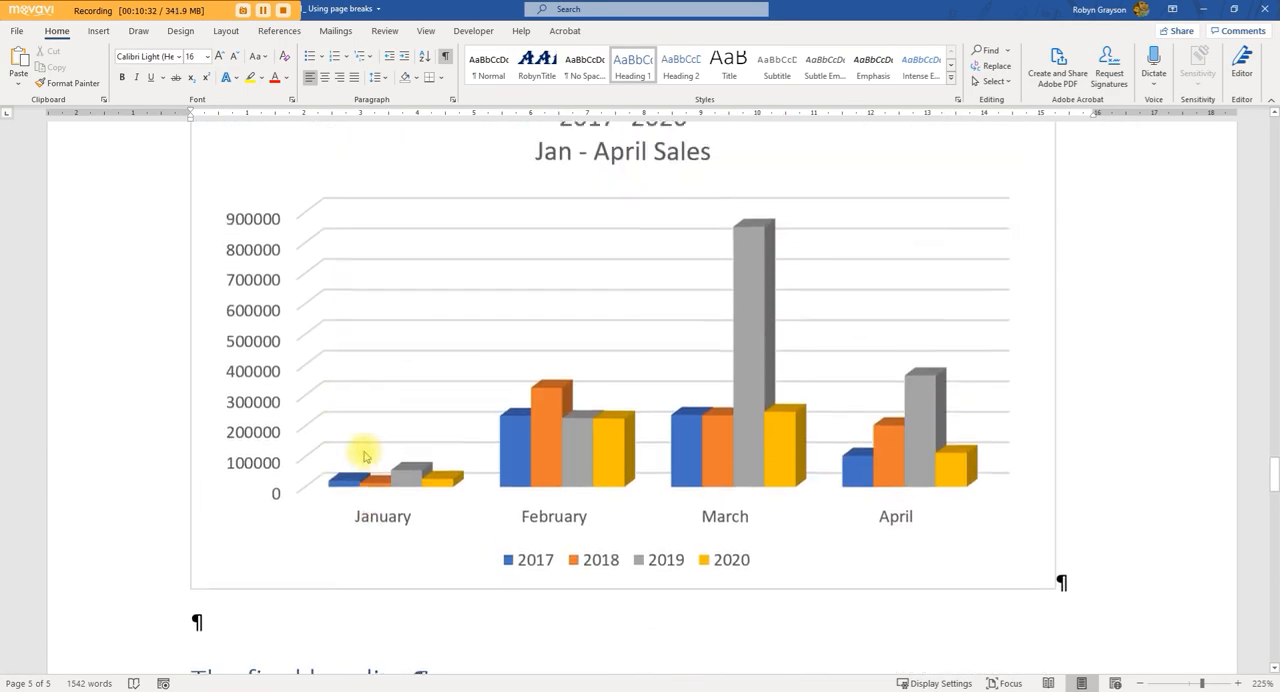
{"action": "scroll", "coordinate": [365, 451], "scroll_direction": "up", "scroll_amount": 15}
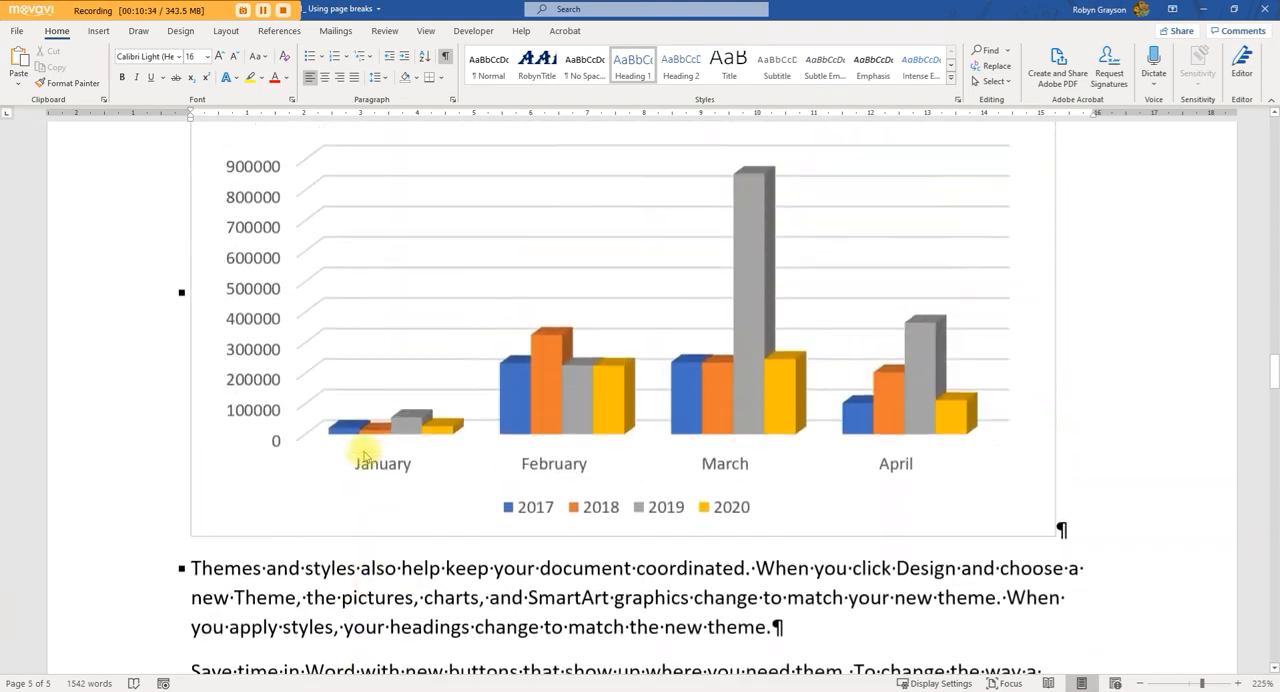
{"action": "scroll", "coordinate": [365, 451], "scroll_direction": "up", "scroll_amount": 15}
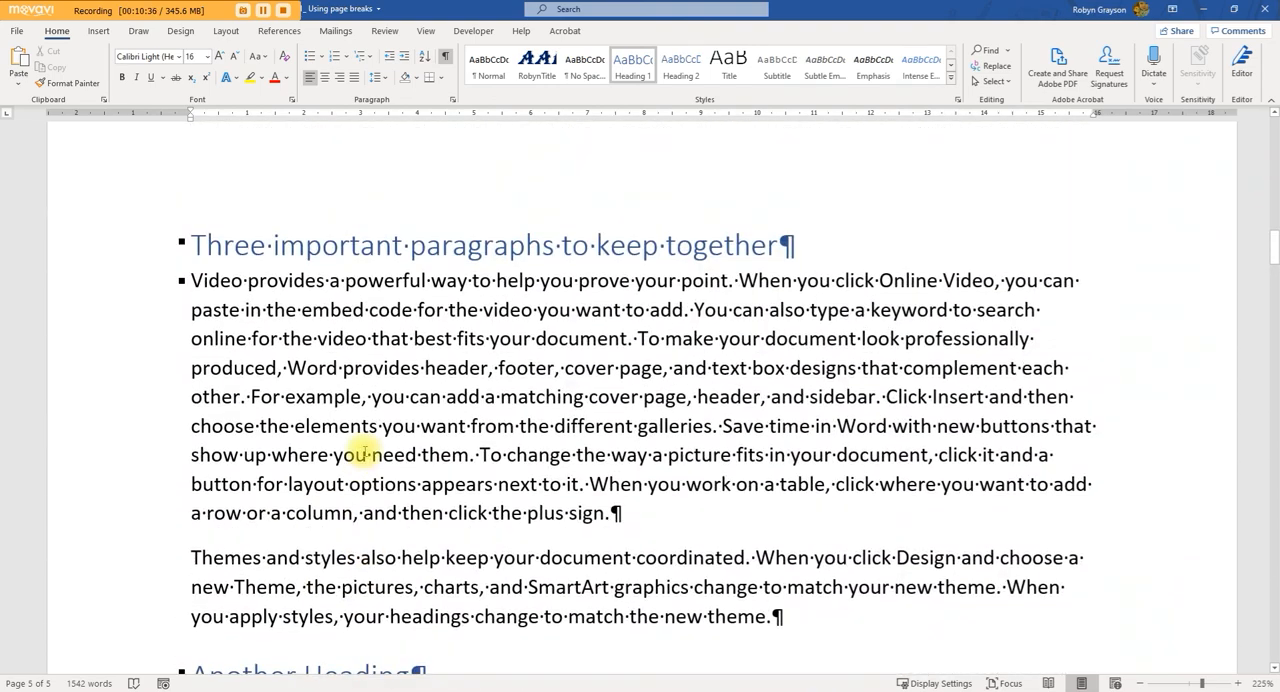
{"action": "scroll", "coordinate": [365, 451], "scroll_direction": "up", "scroll_amount": 8}
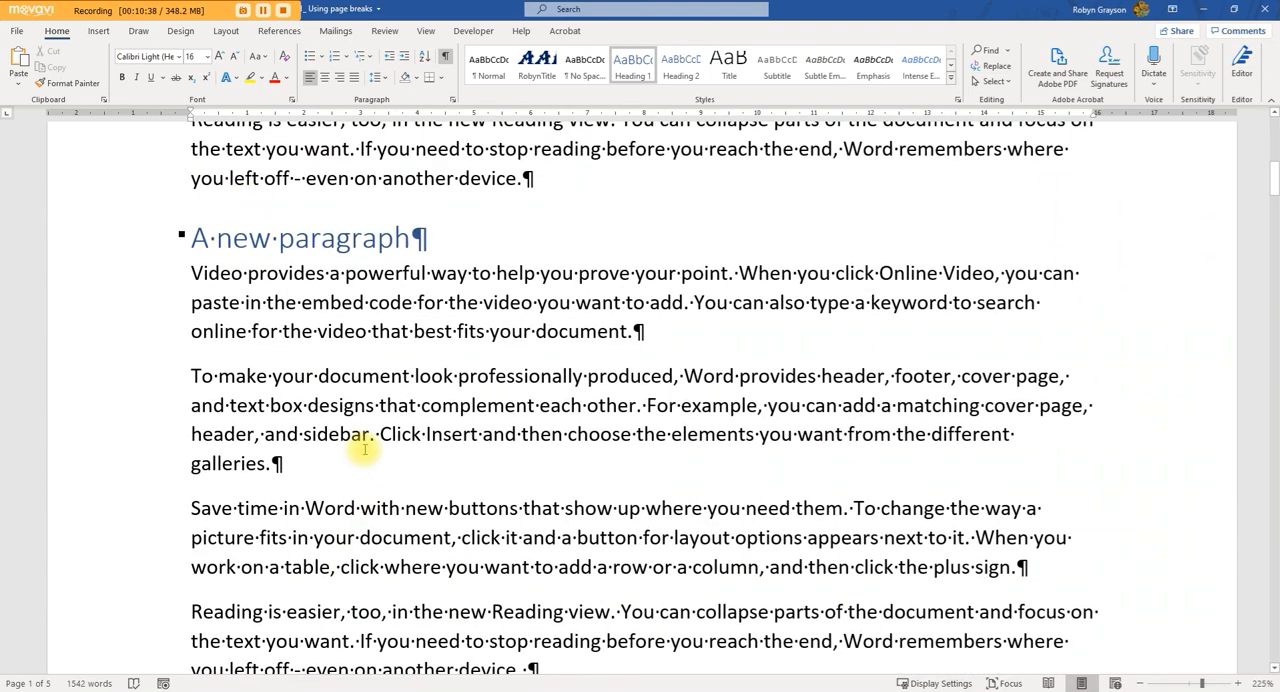
{"action": "scroll", "coordinate": [365, 451], "scroll_direction": "up", "scroll_amount": 10}
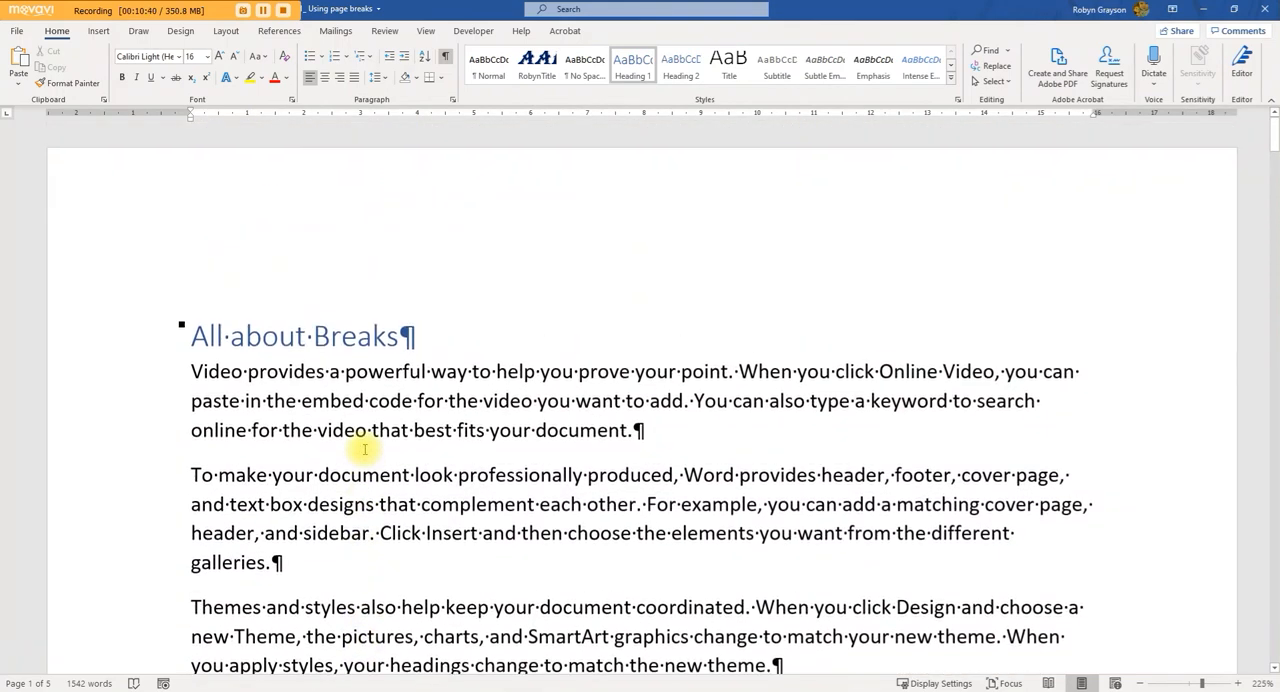